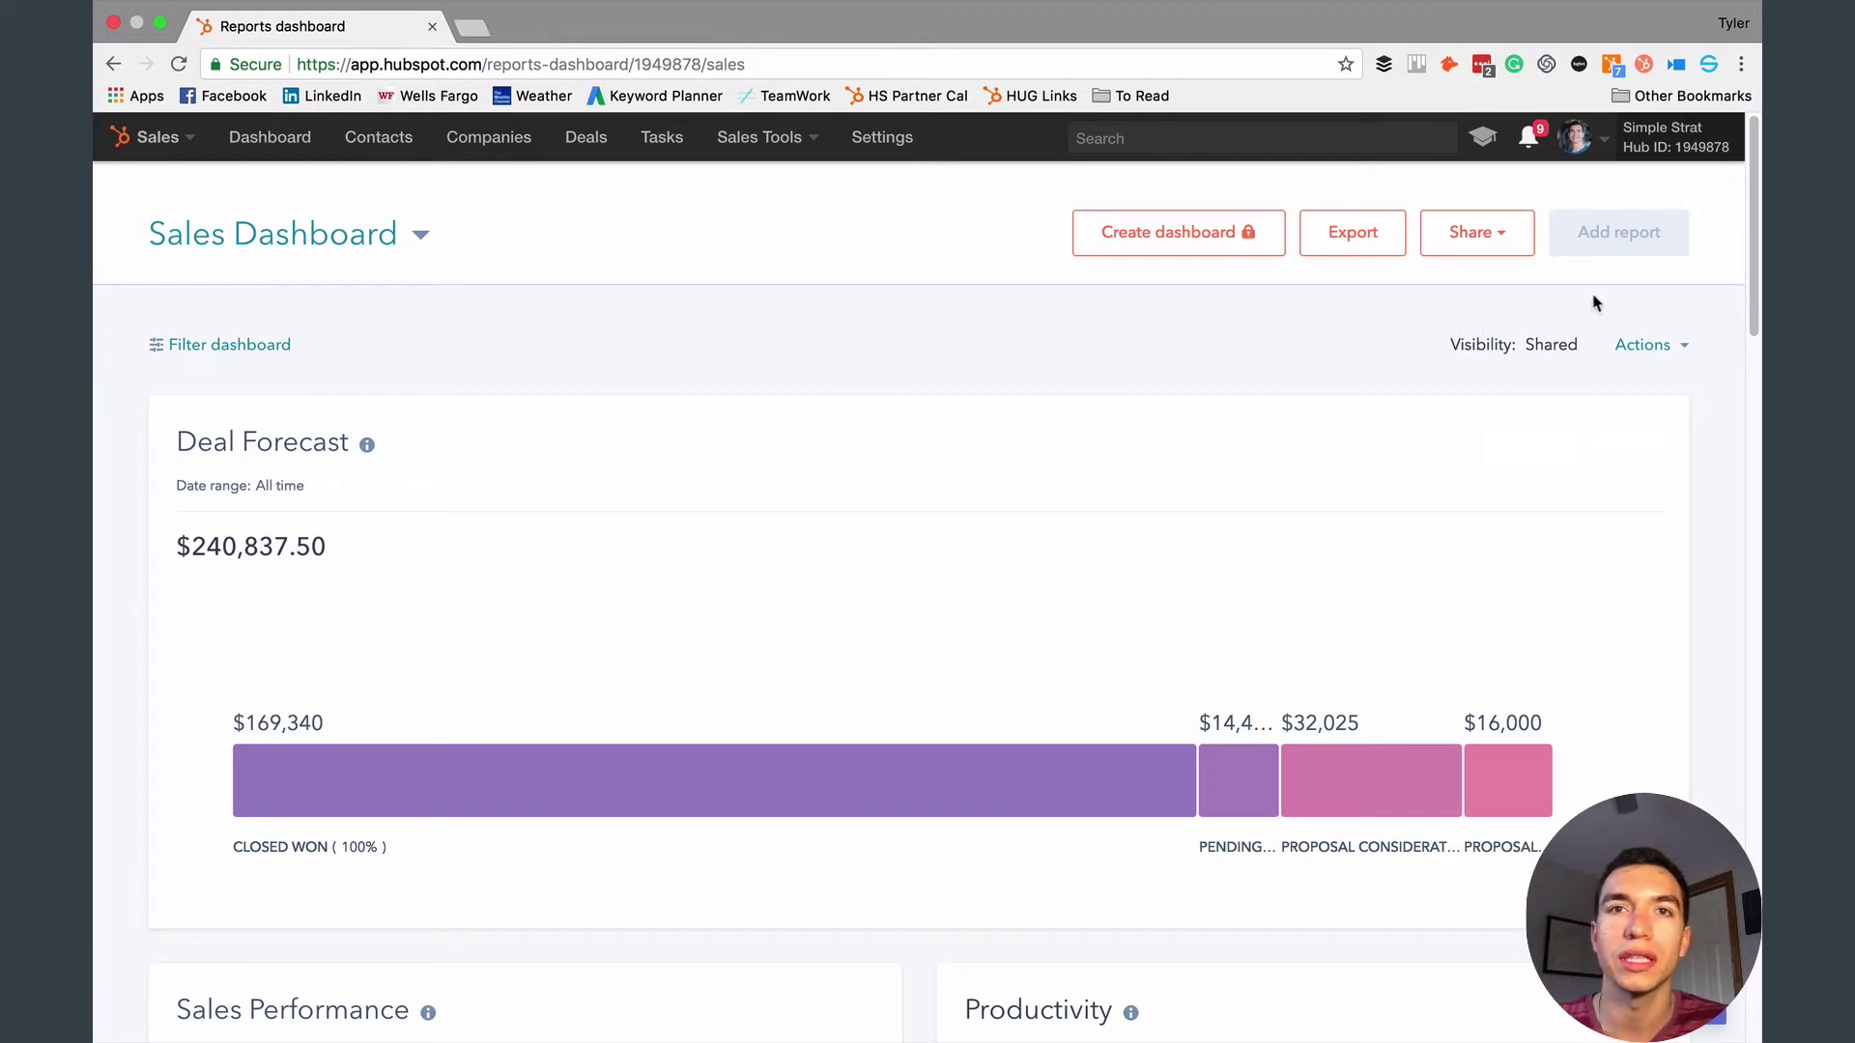
- Go from the account menu to Settings and open the contact Properties list
left_click(1600, 145)
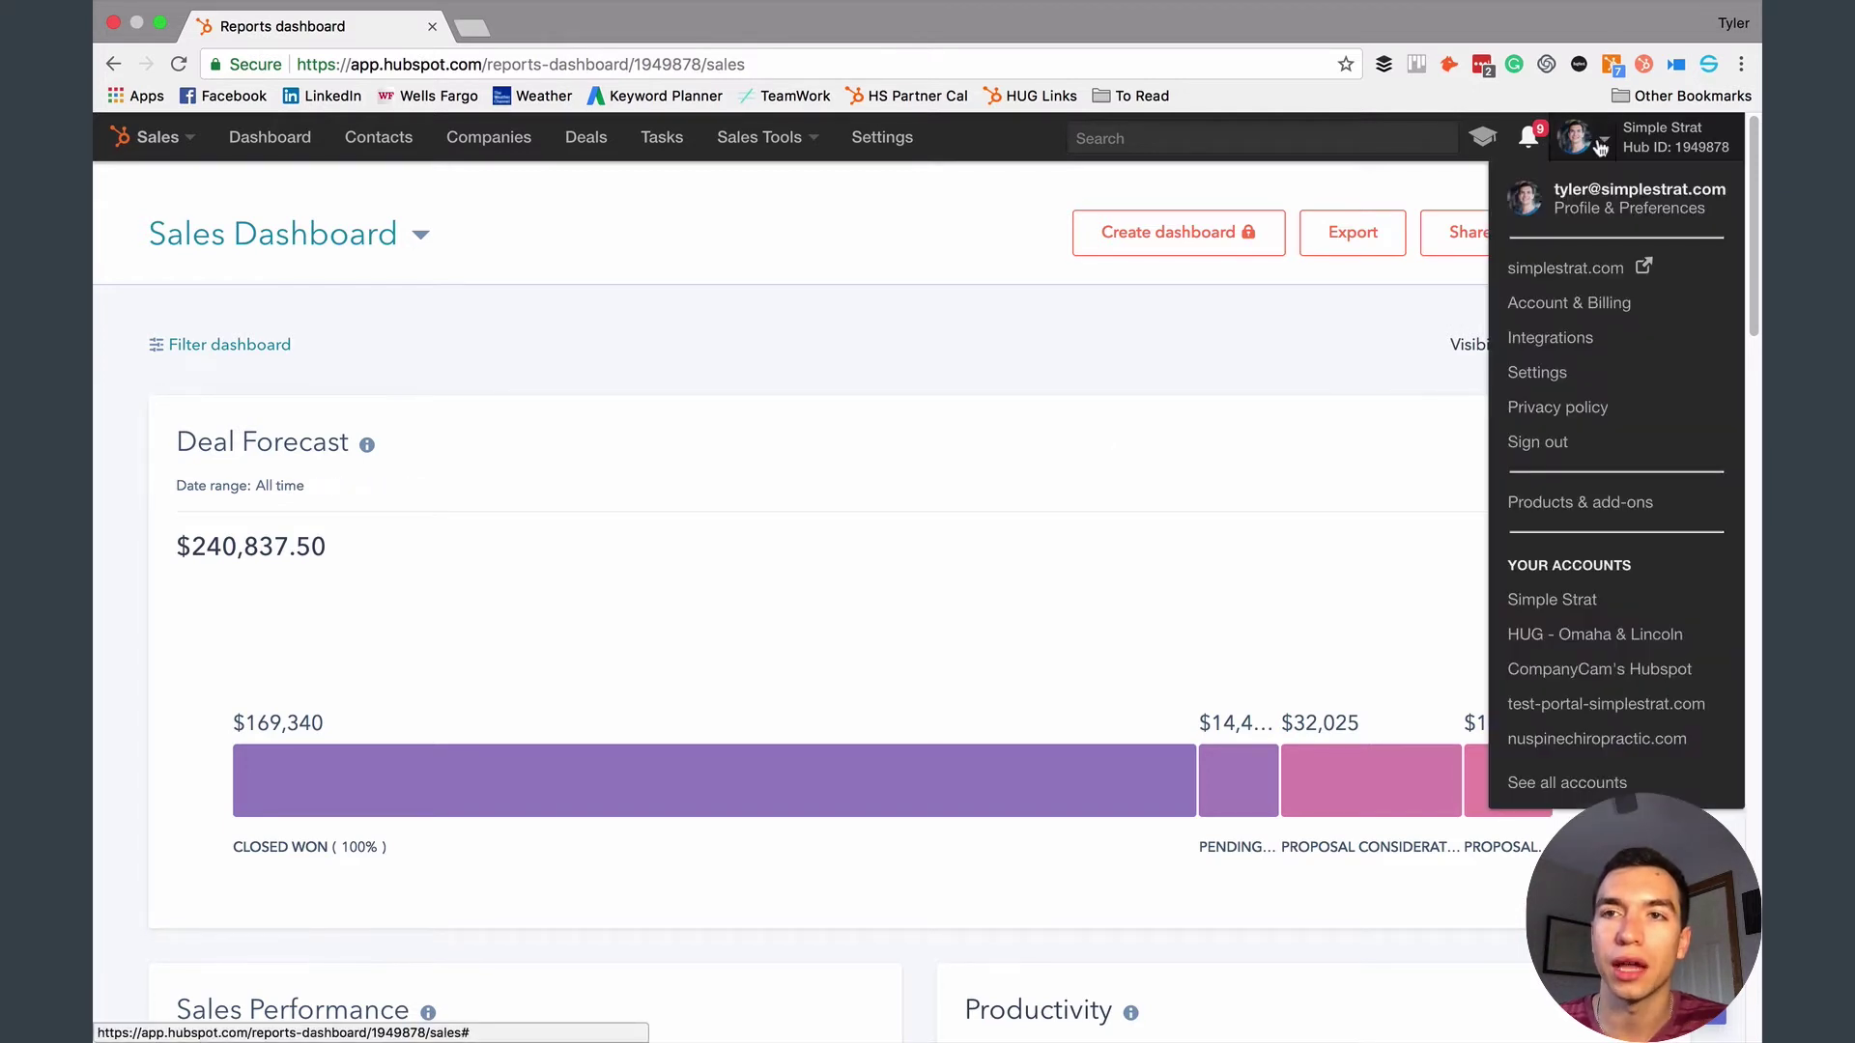
left_click(1537, 373)
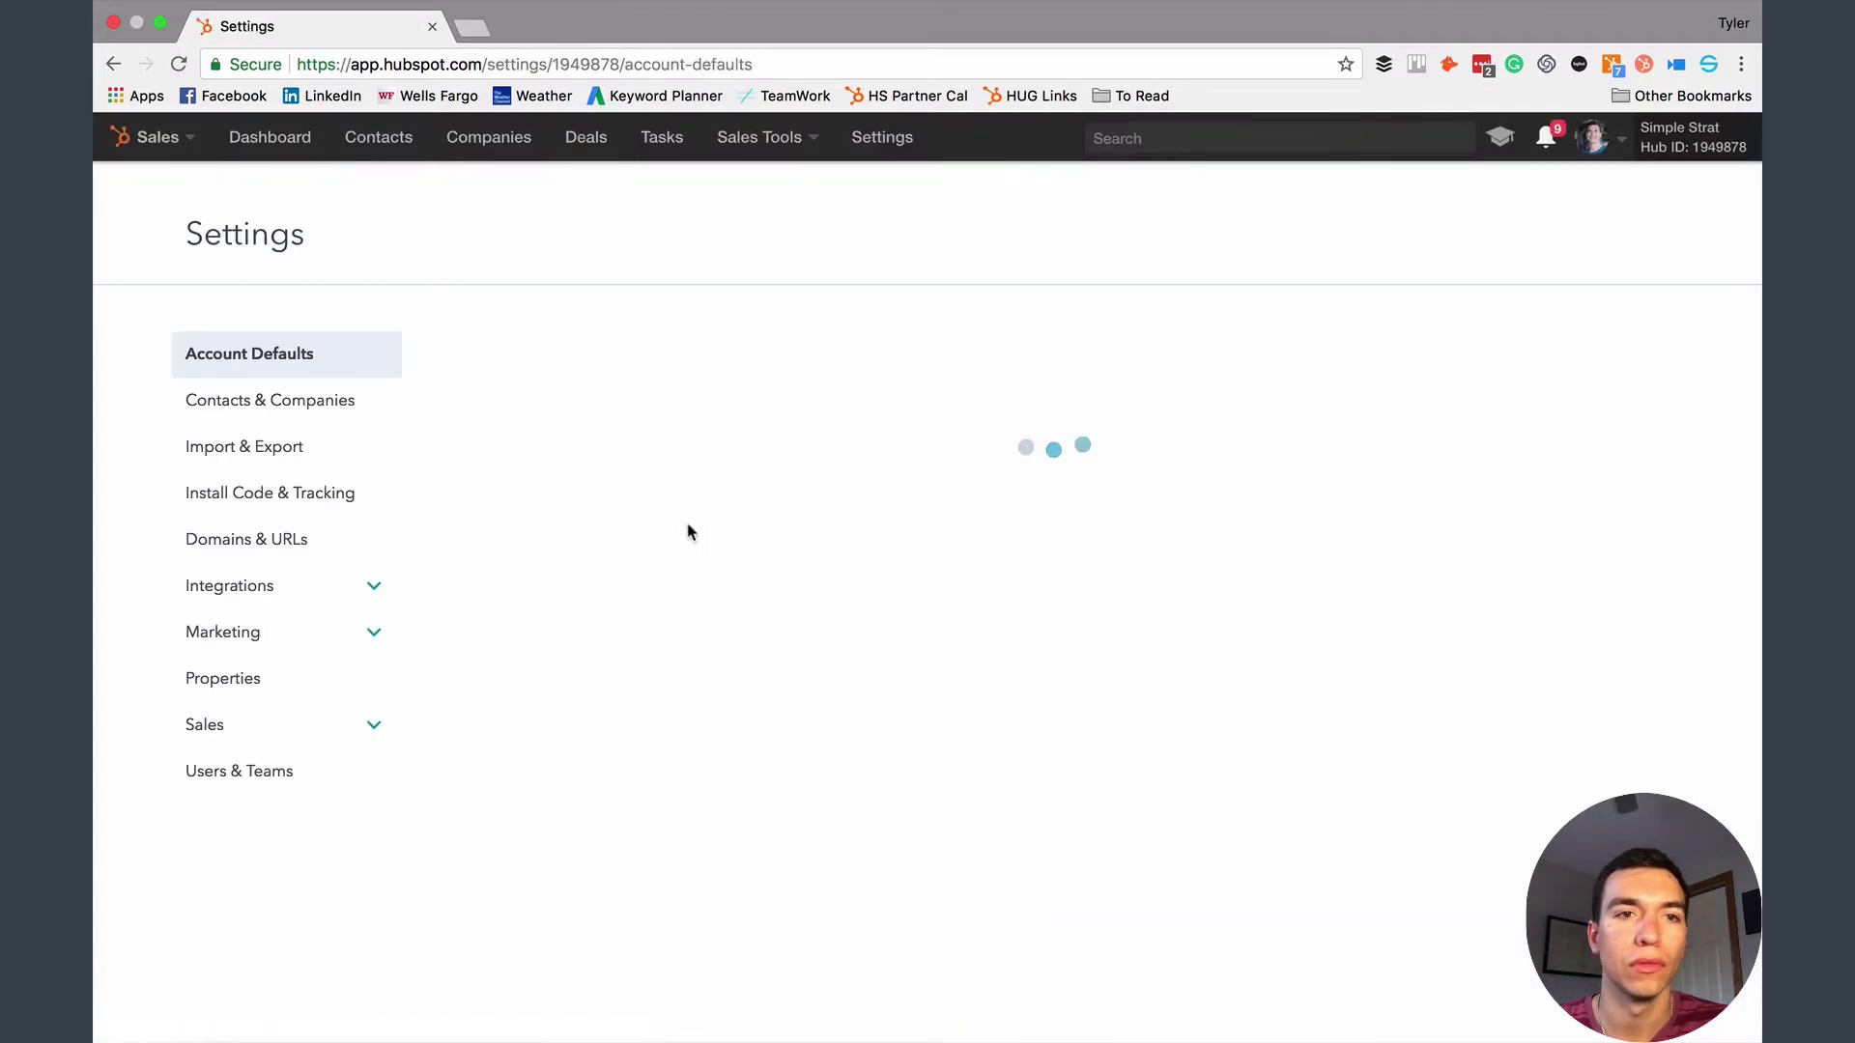
left_click(213, 680)
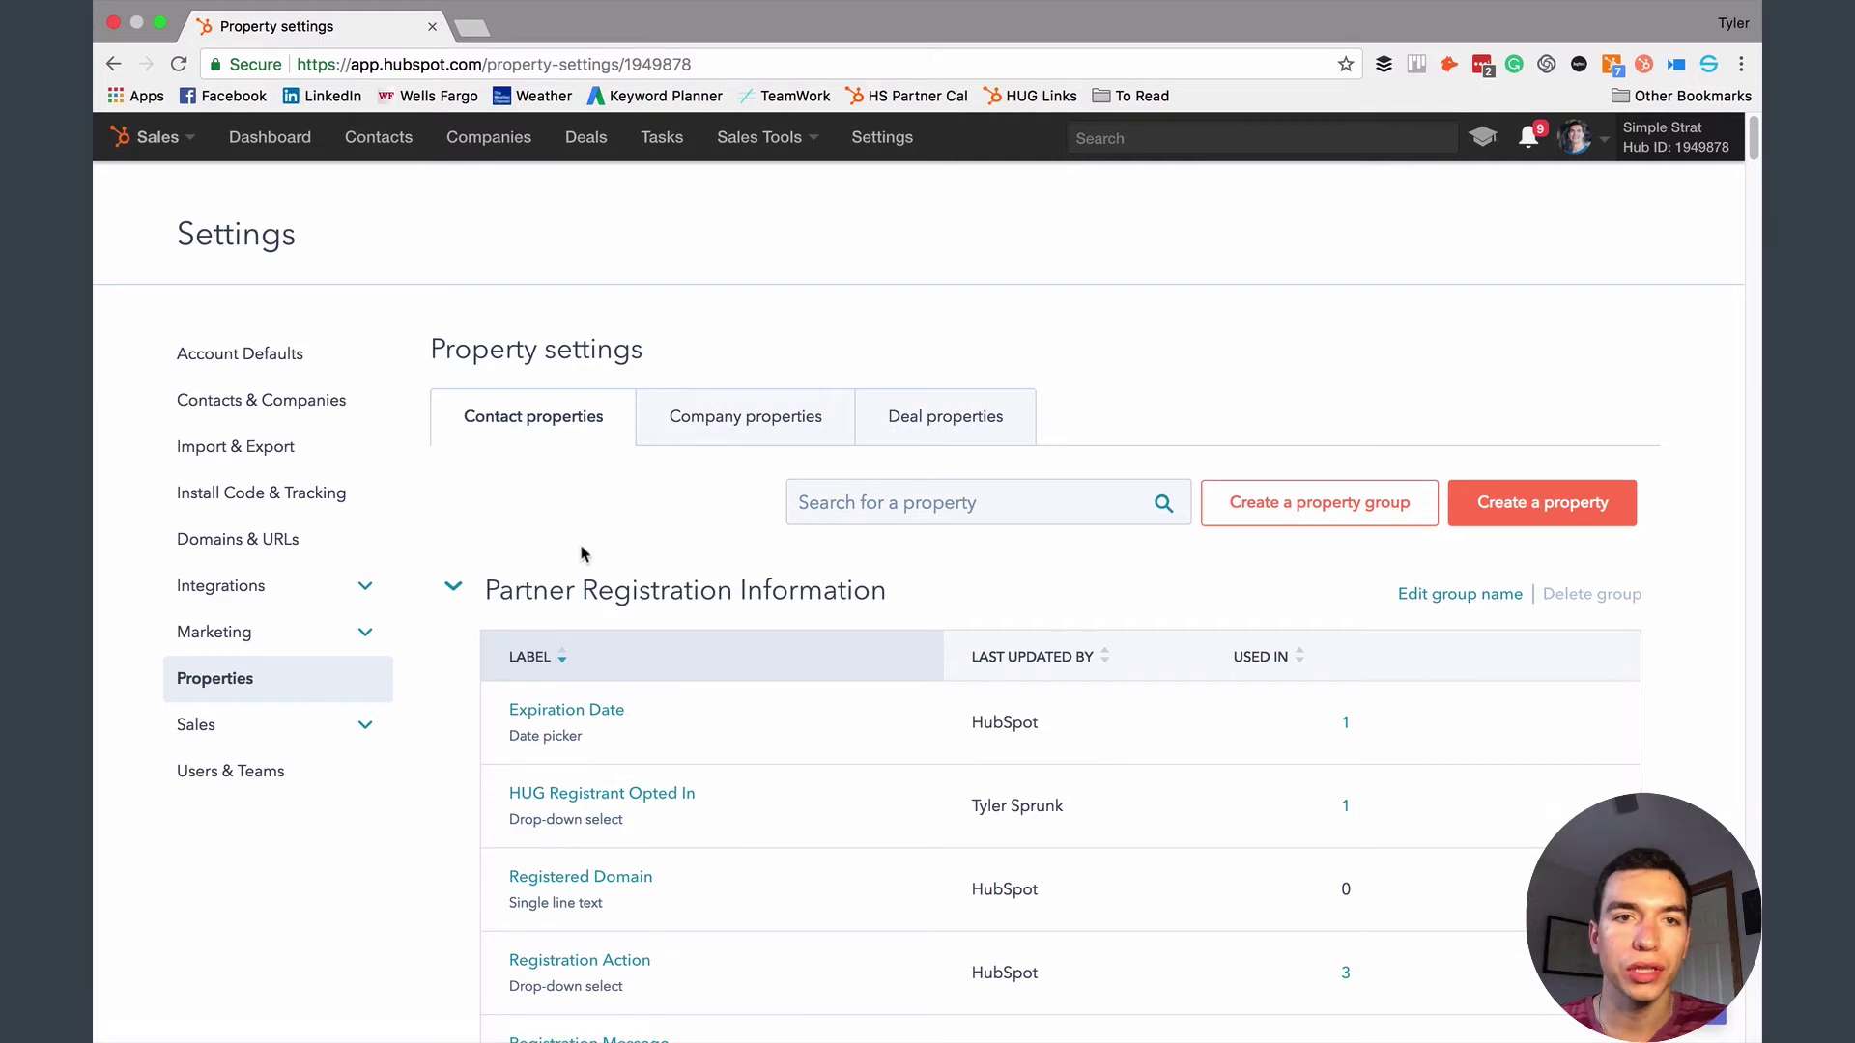
left_click(897, 505)
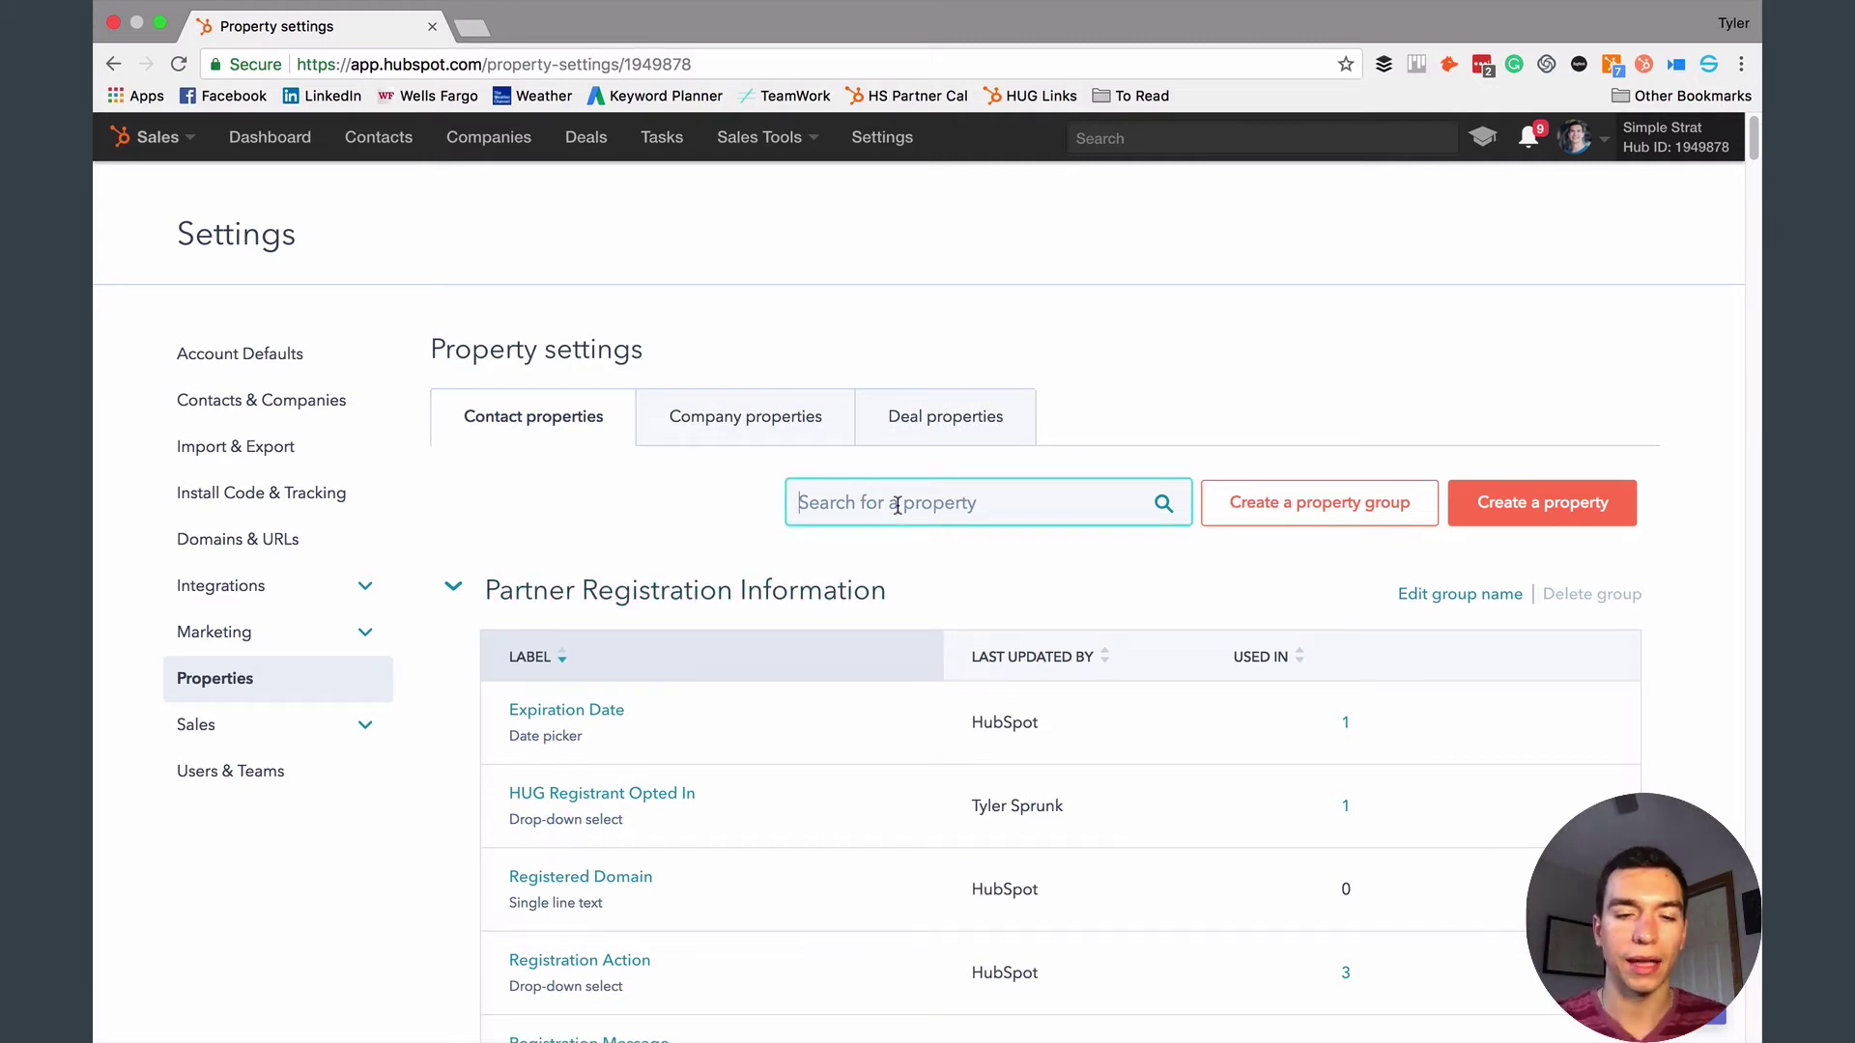
- Search properties for 'chall' and open the Top Marketing Challenge property
type("chall")
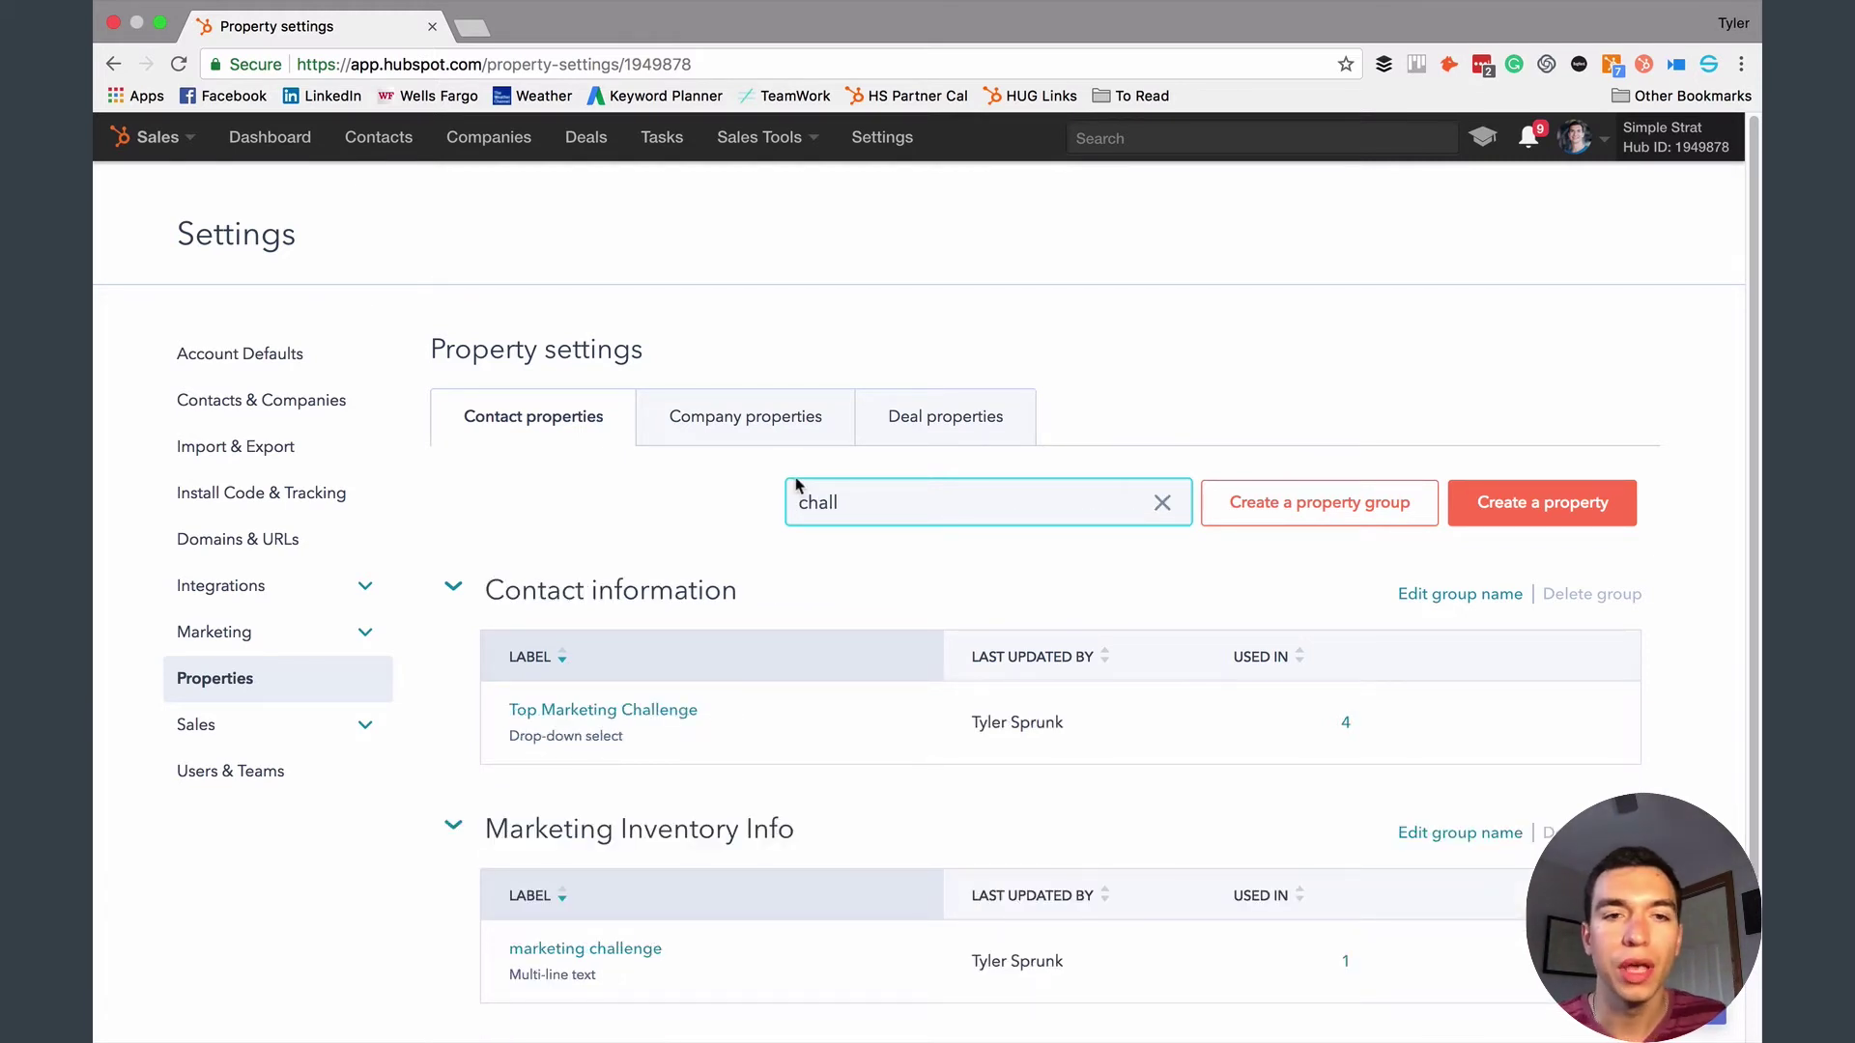
left_click(621, 720)
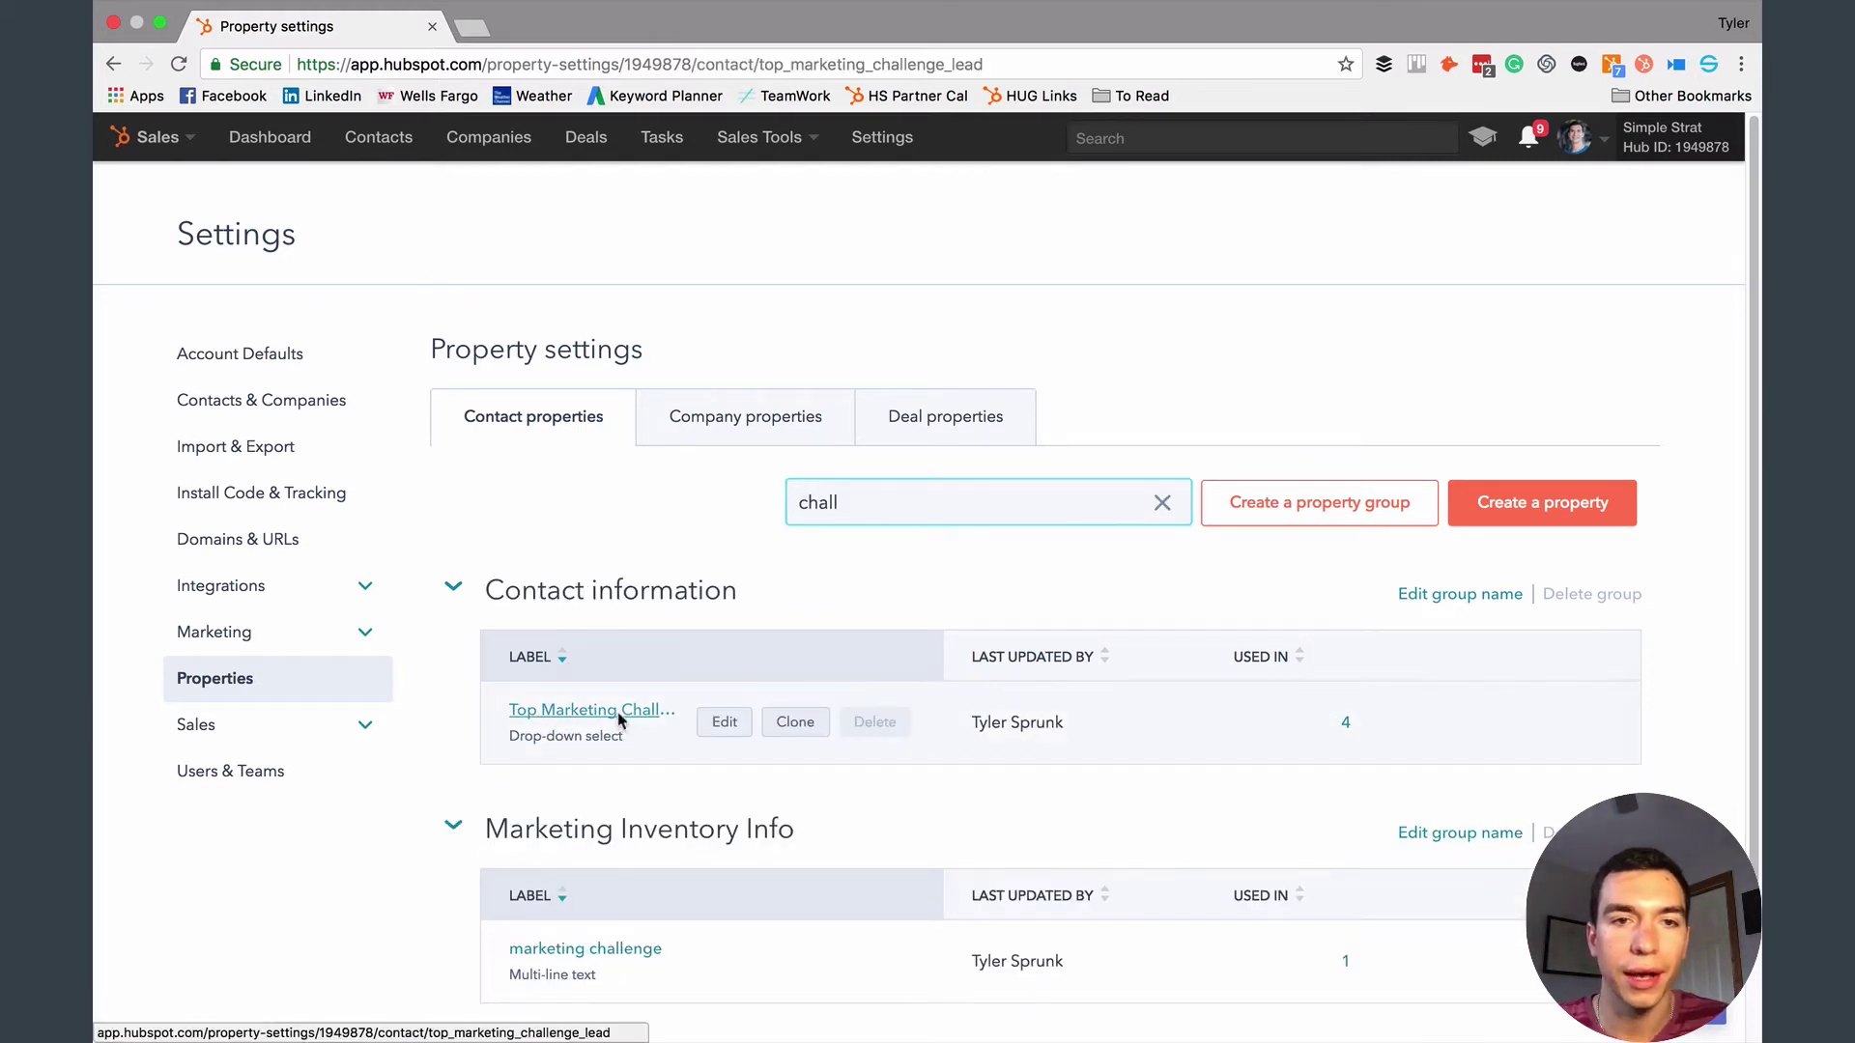
scroll(619, 734, "down", 3)
scroll(621, 753, "down", 2)
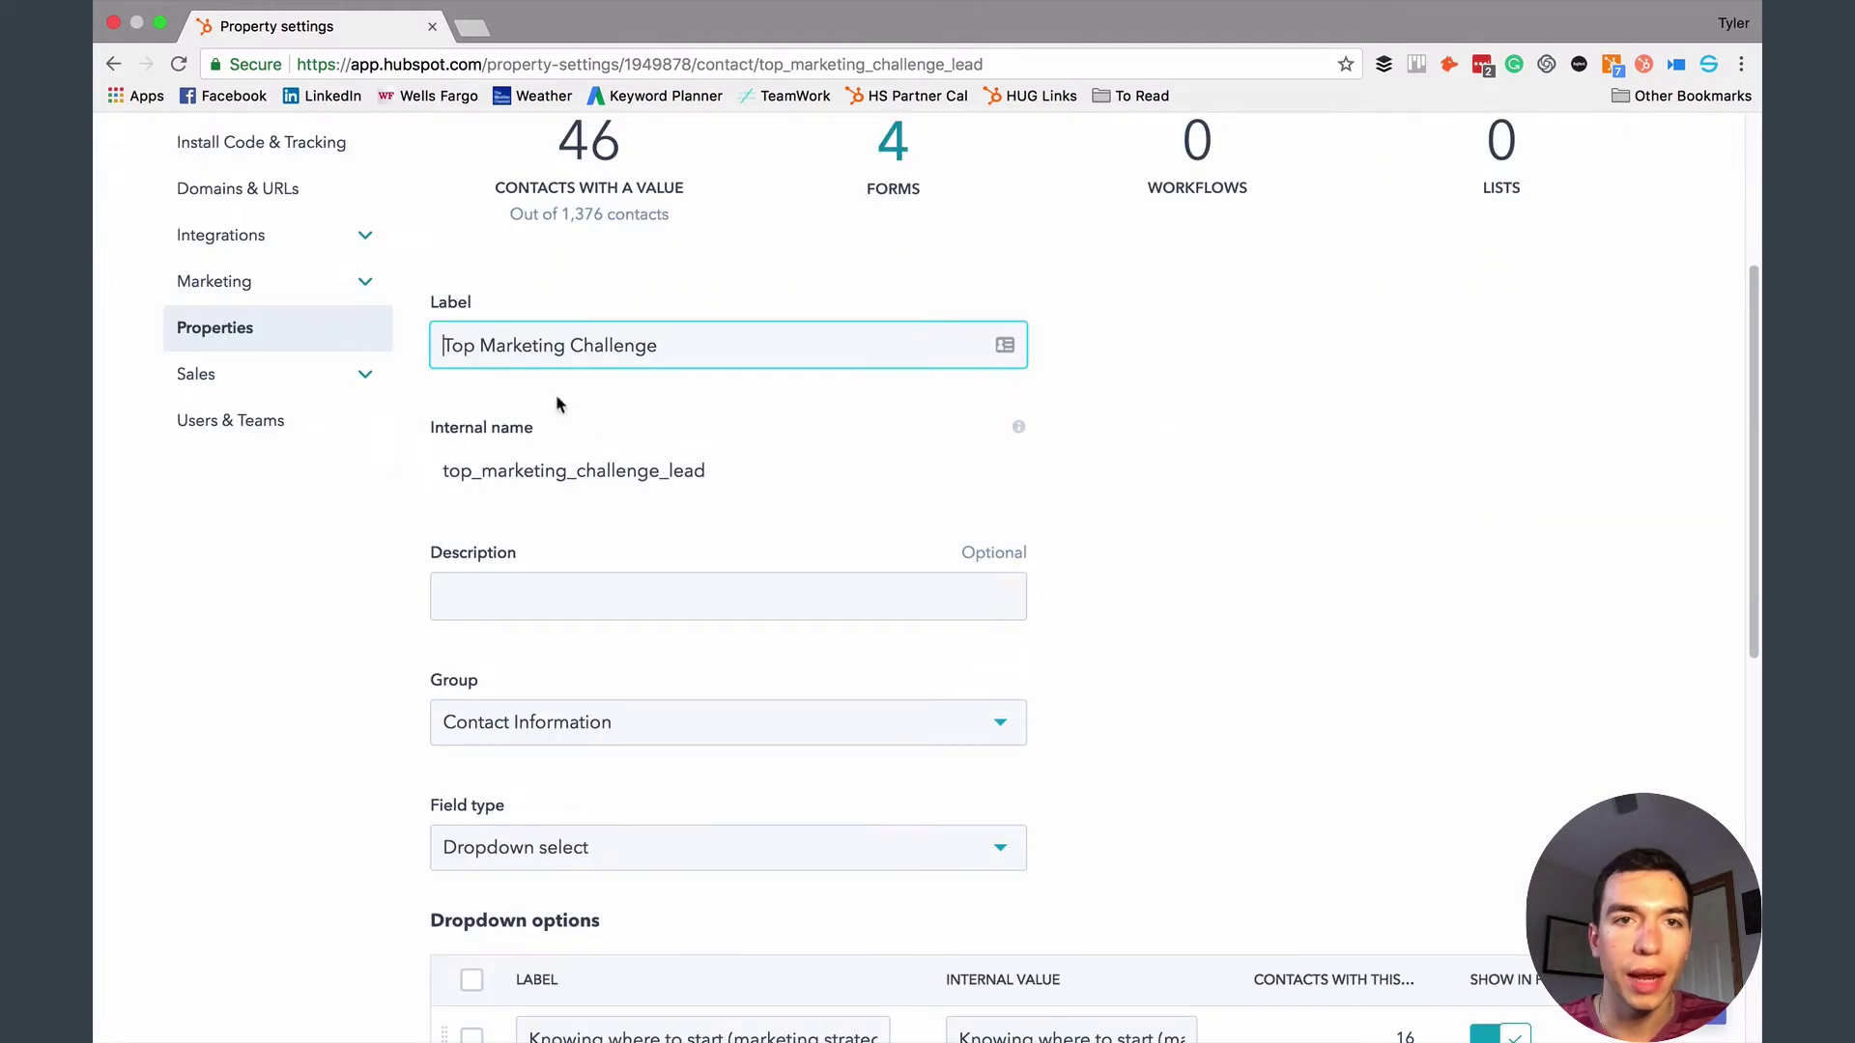
scroll(657, 531, "down", 2)
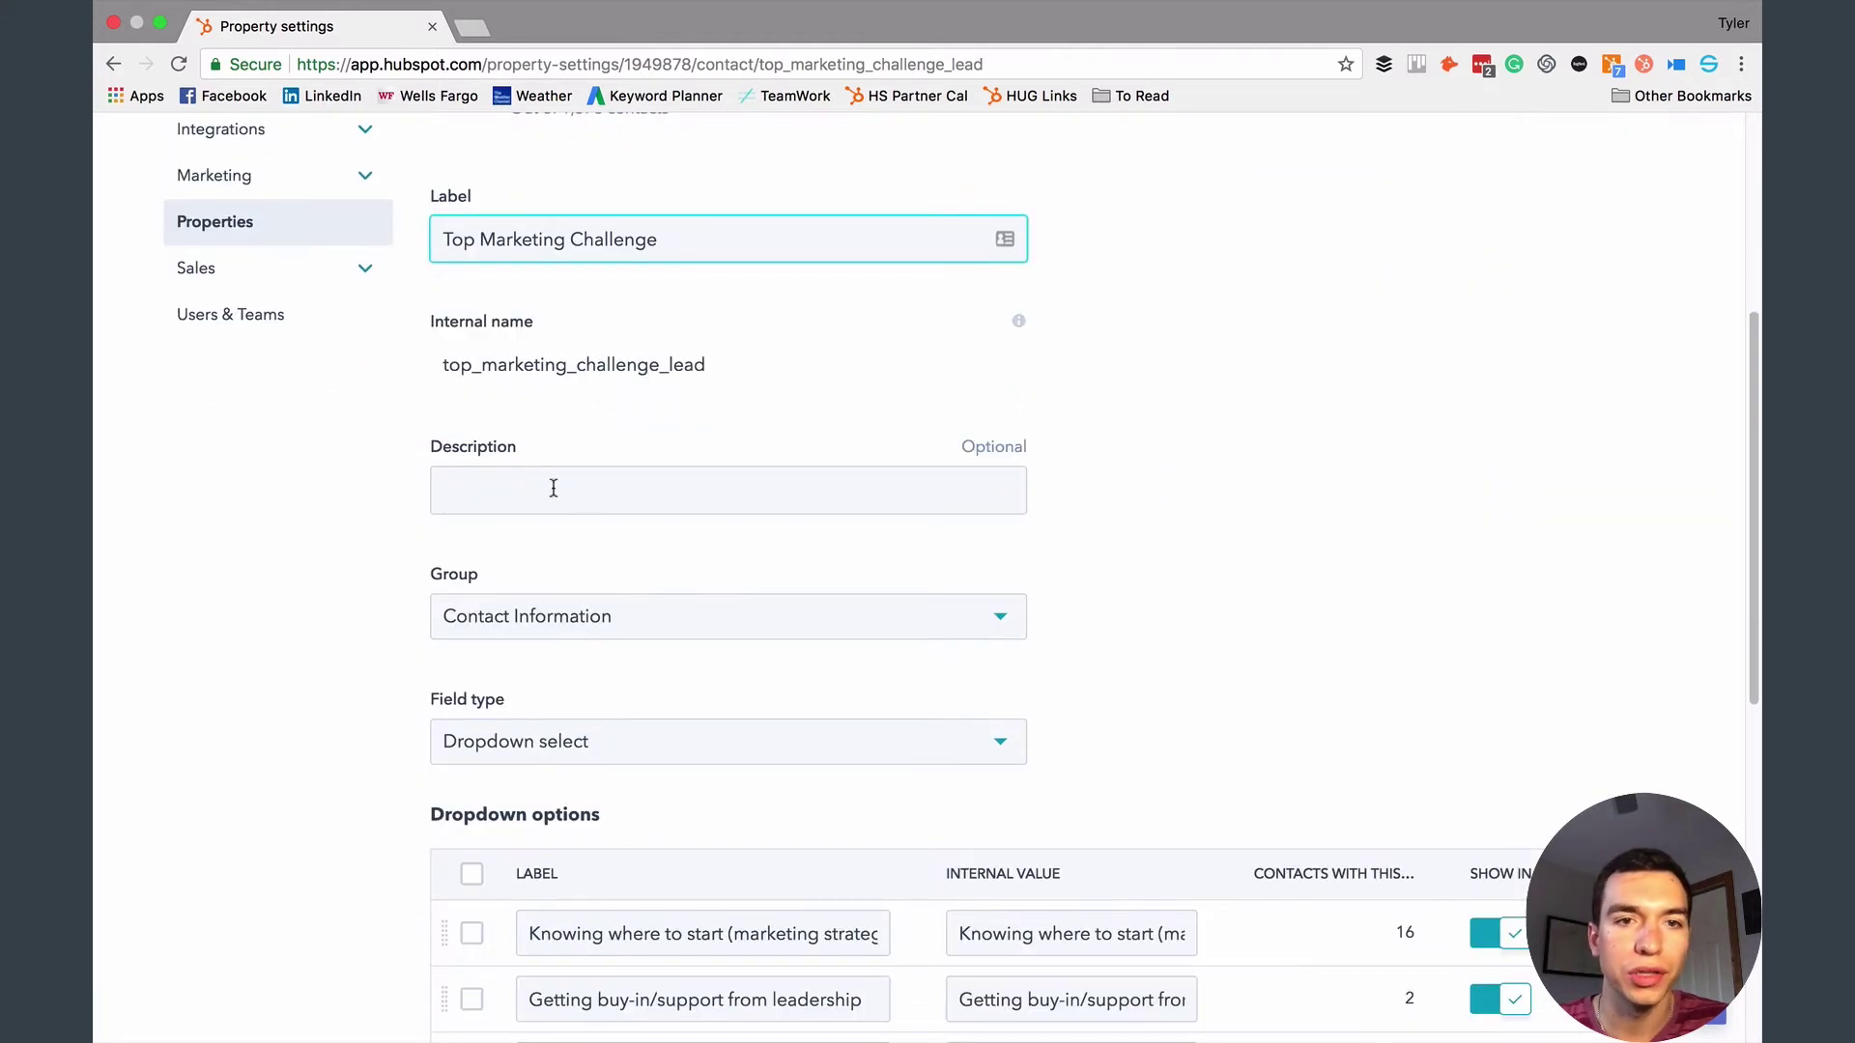
scroll(599, 532, "down", 2)
- Review its group (Contact Information), field type (Dropdown select) and dropdown options
left_click(647, 527)
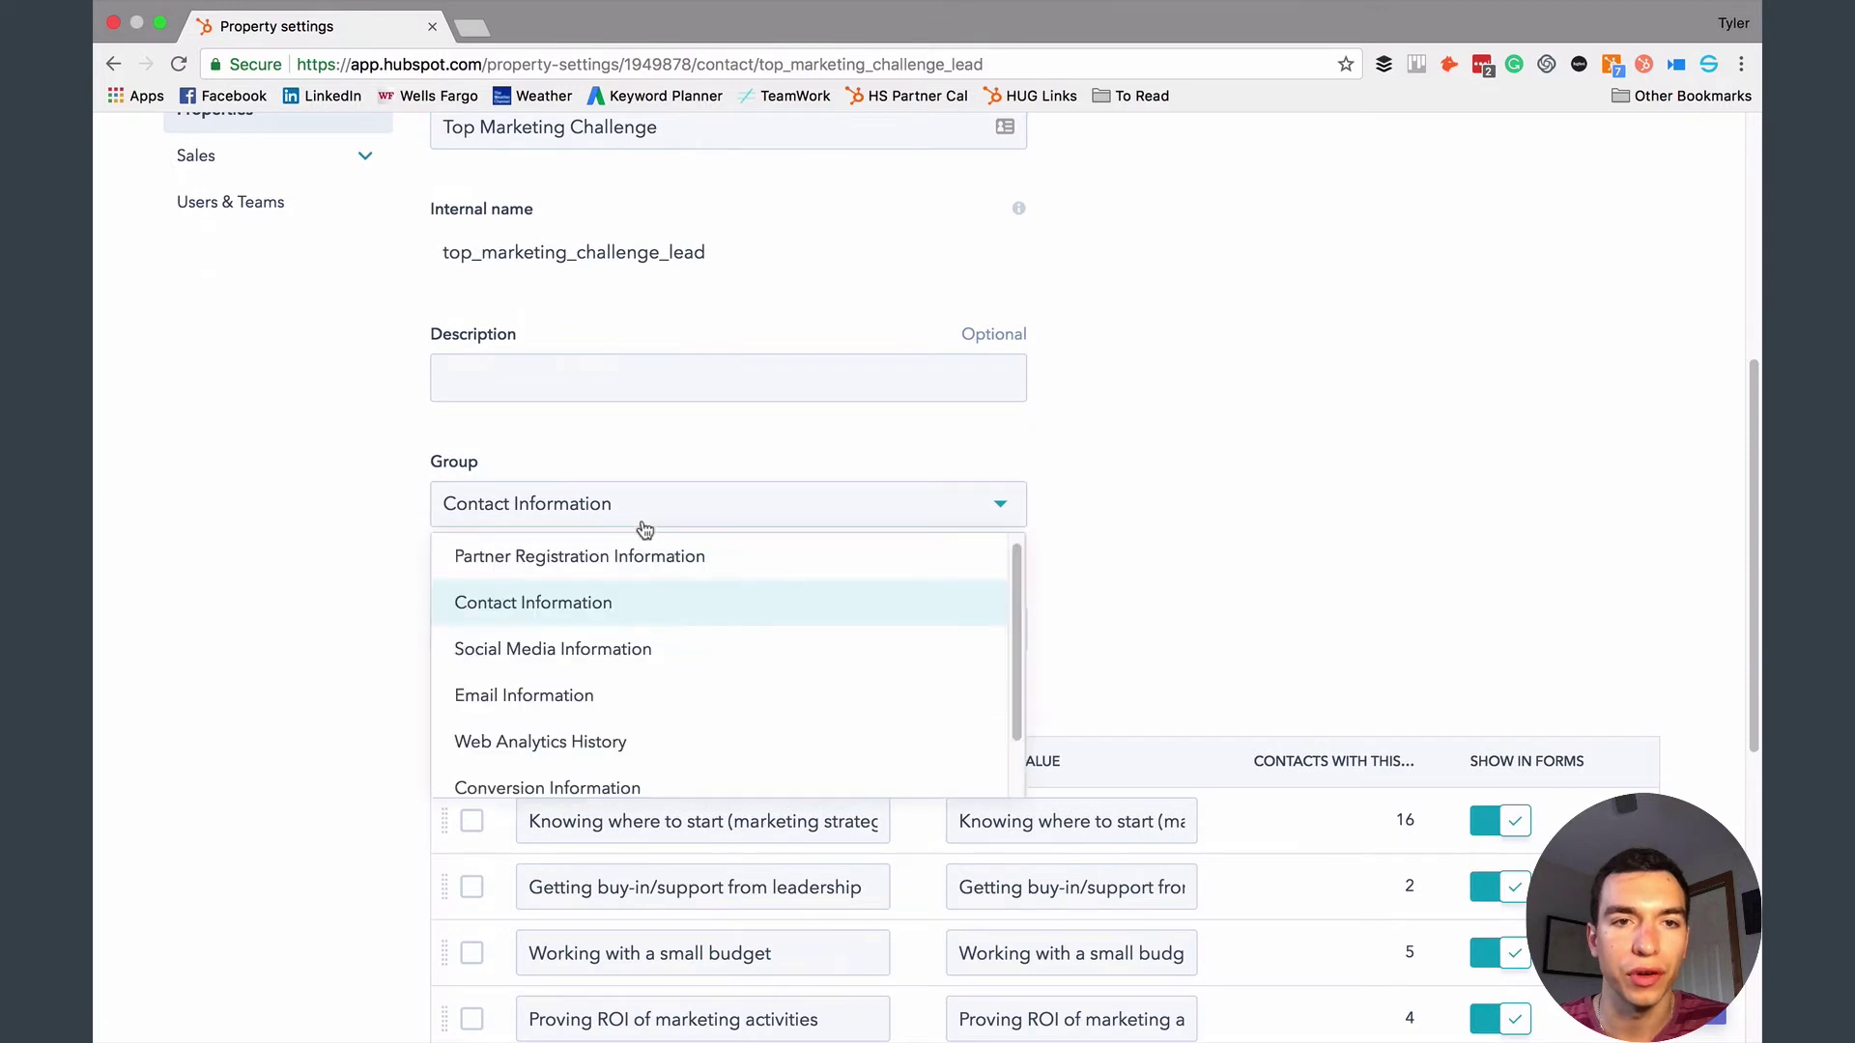
left_click(616, 608)
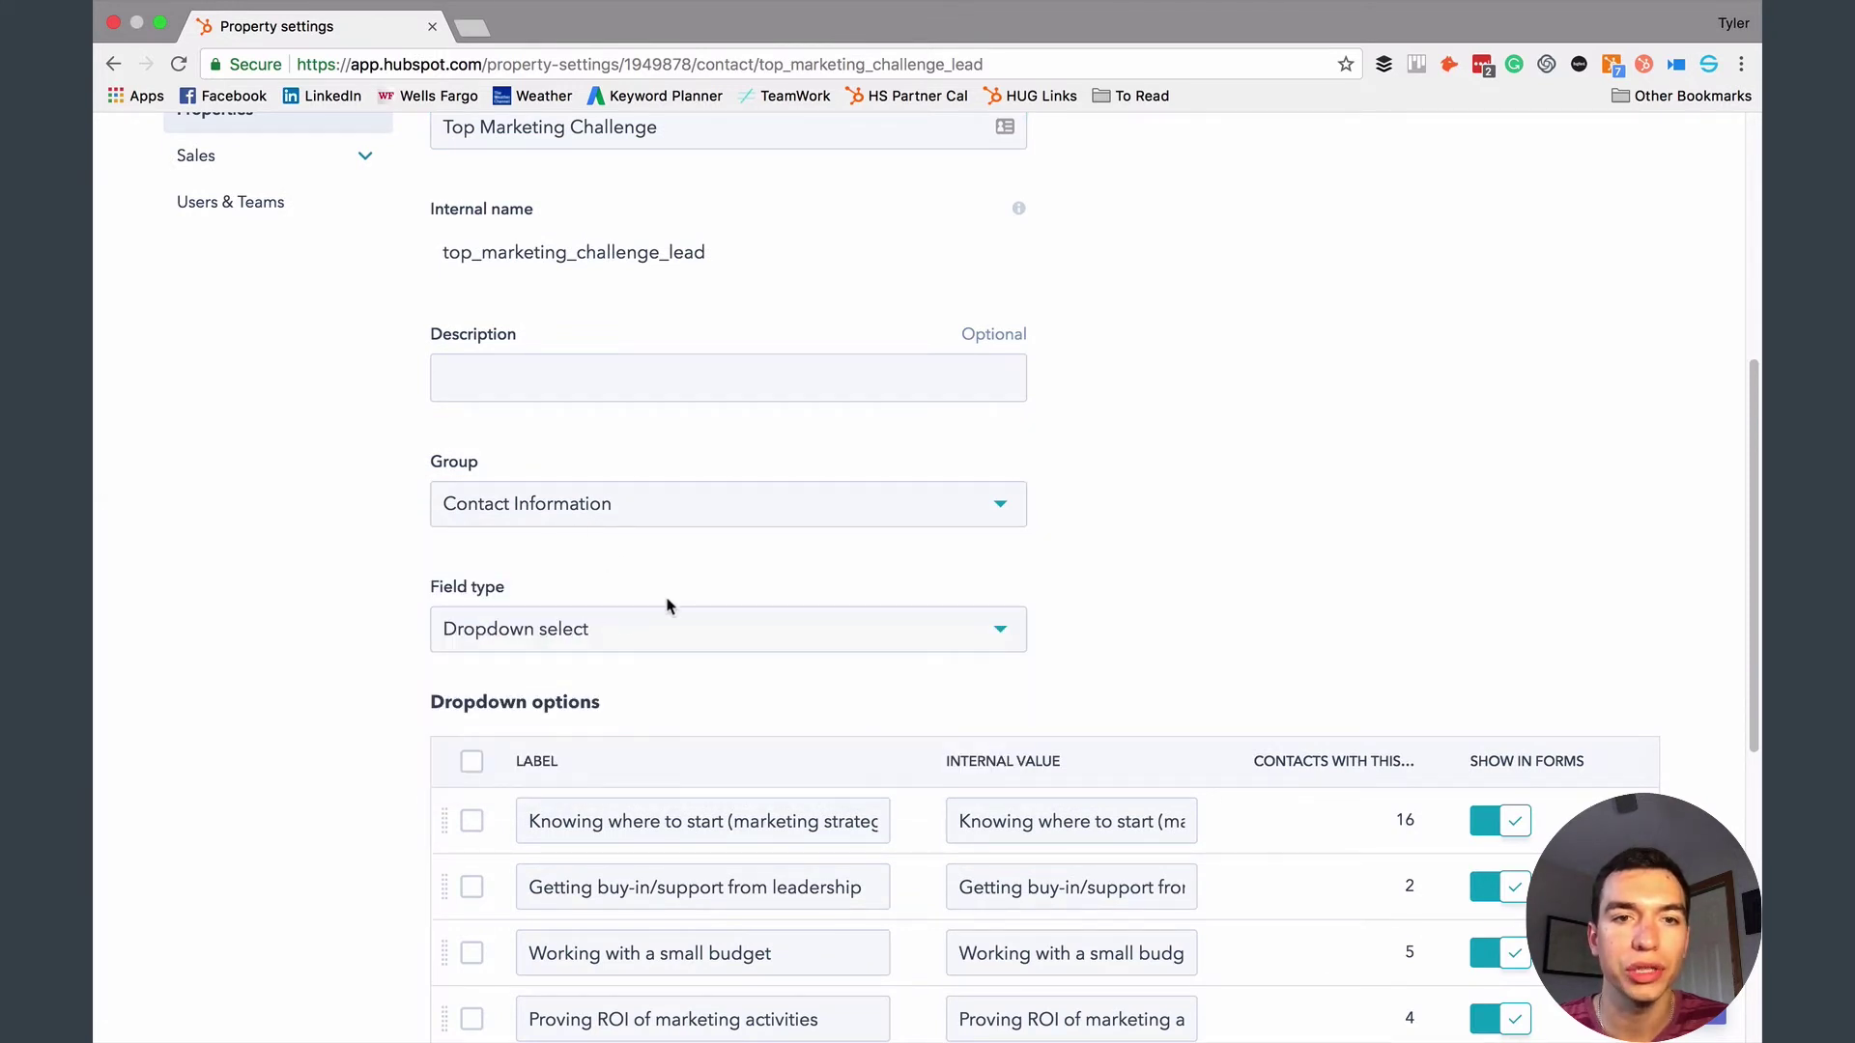
scroll(667, 605, "down", 2)
left_click(676, 534)
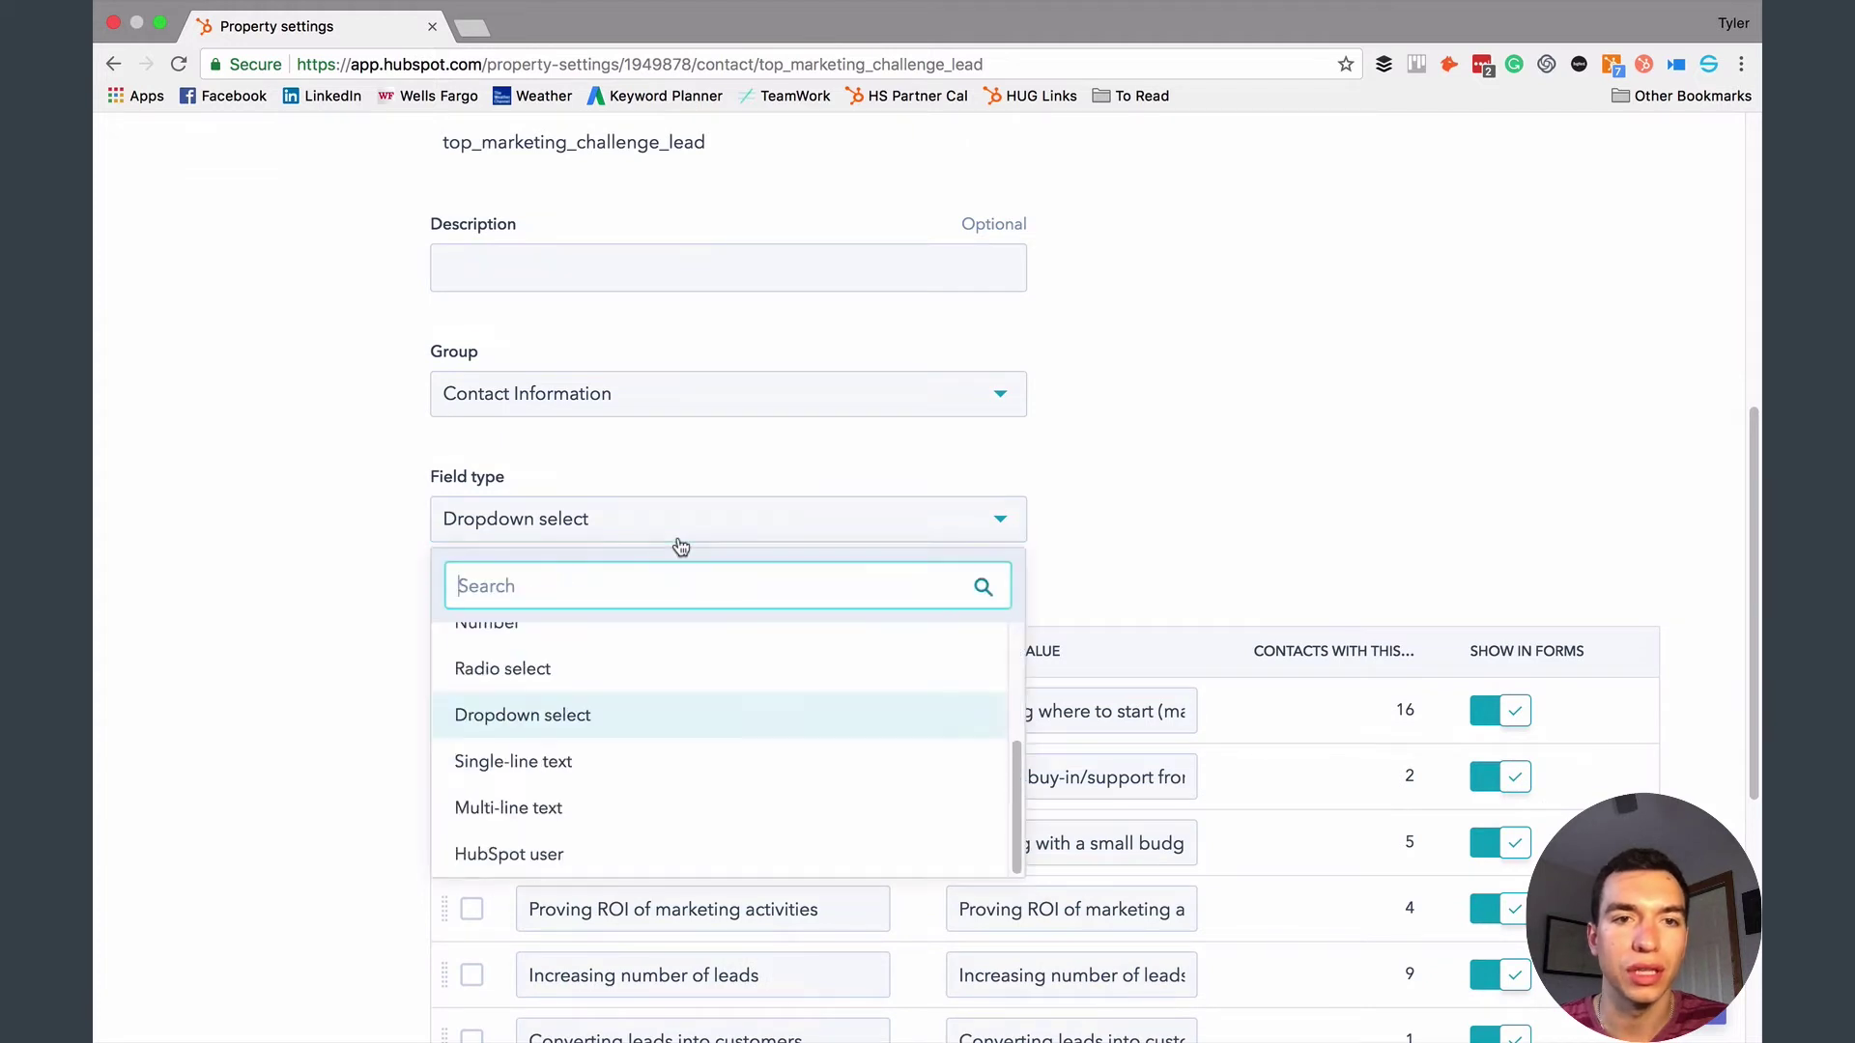
left_click(593, 716)
scroll(667, 753, "down", 8)
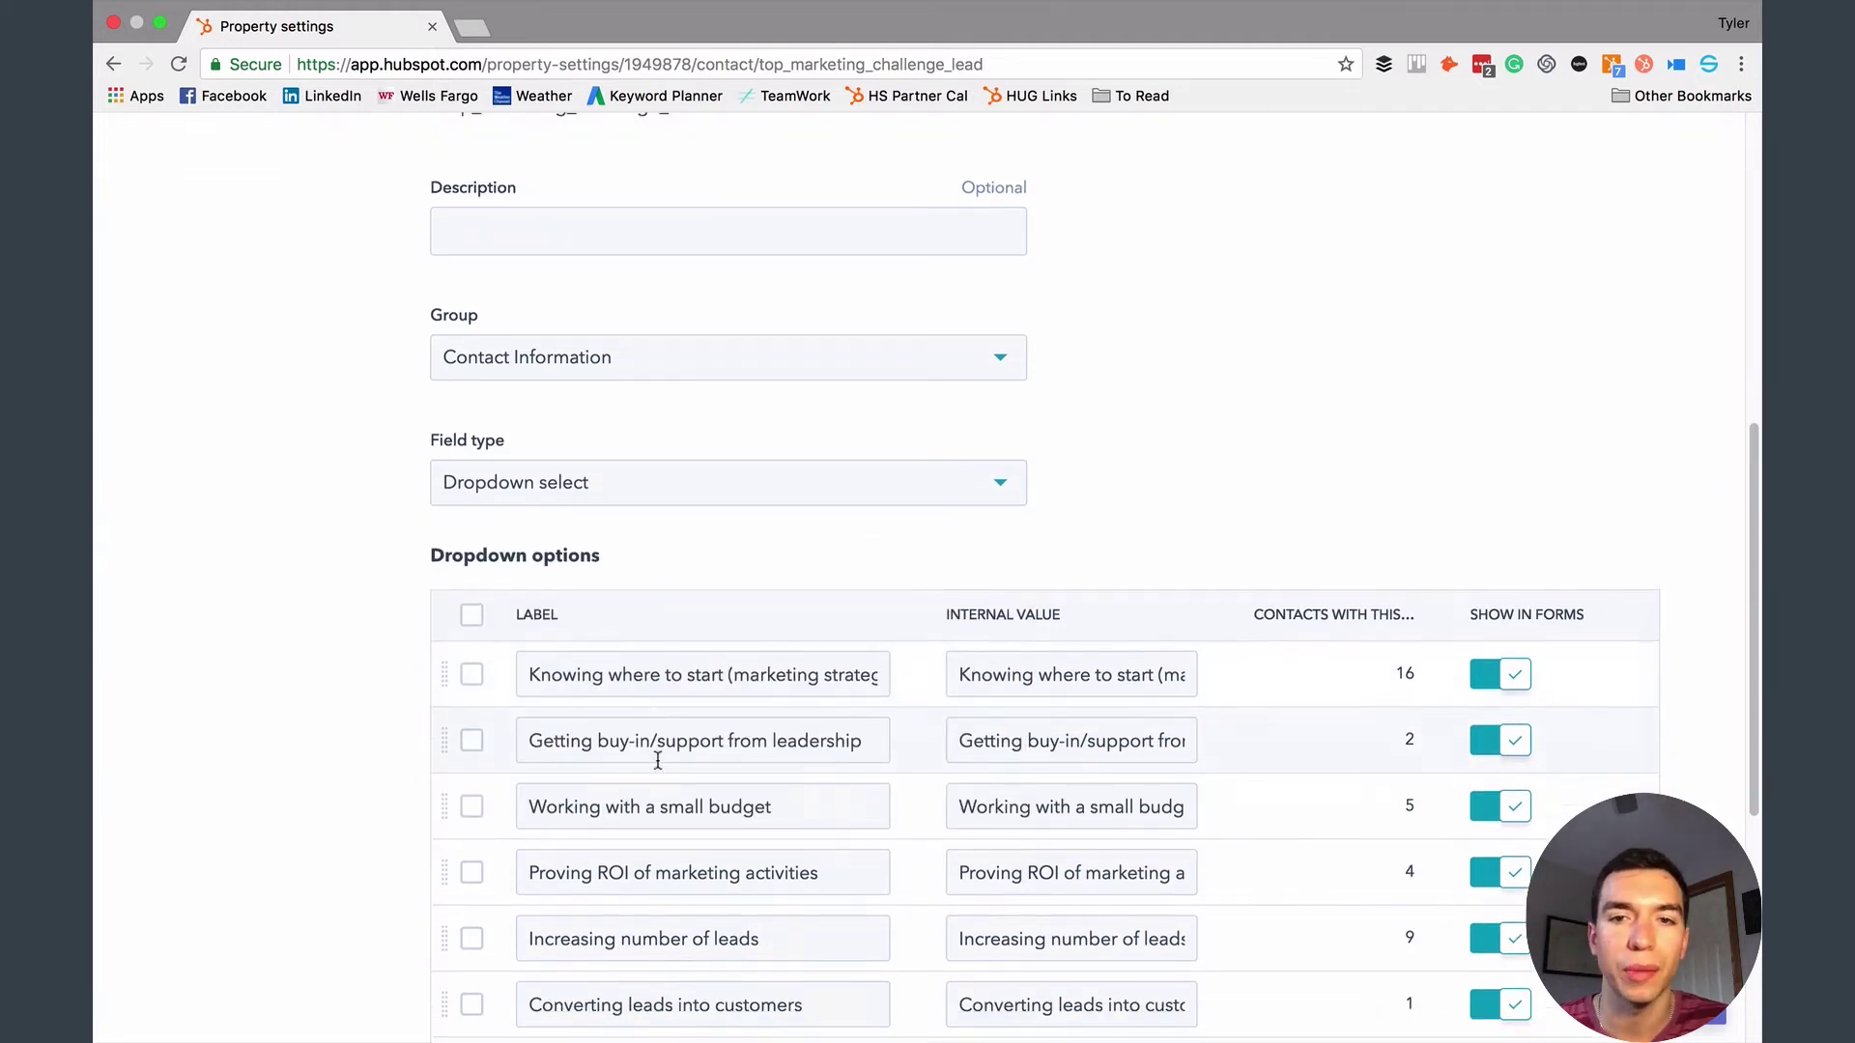
scroll(672, 684, "up", 3)
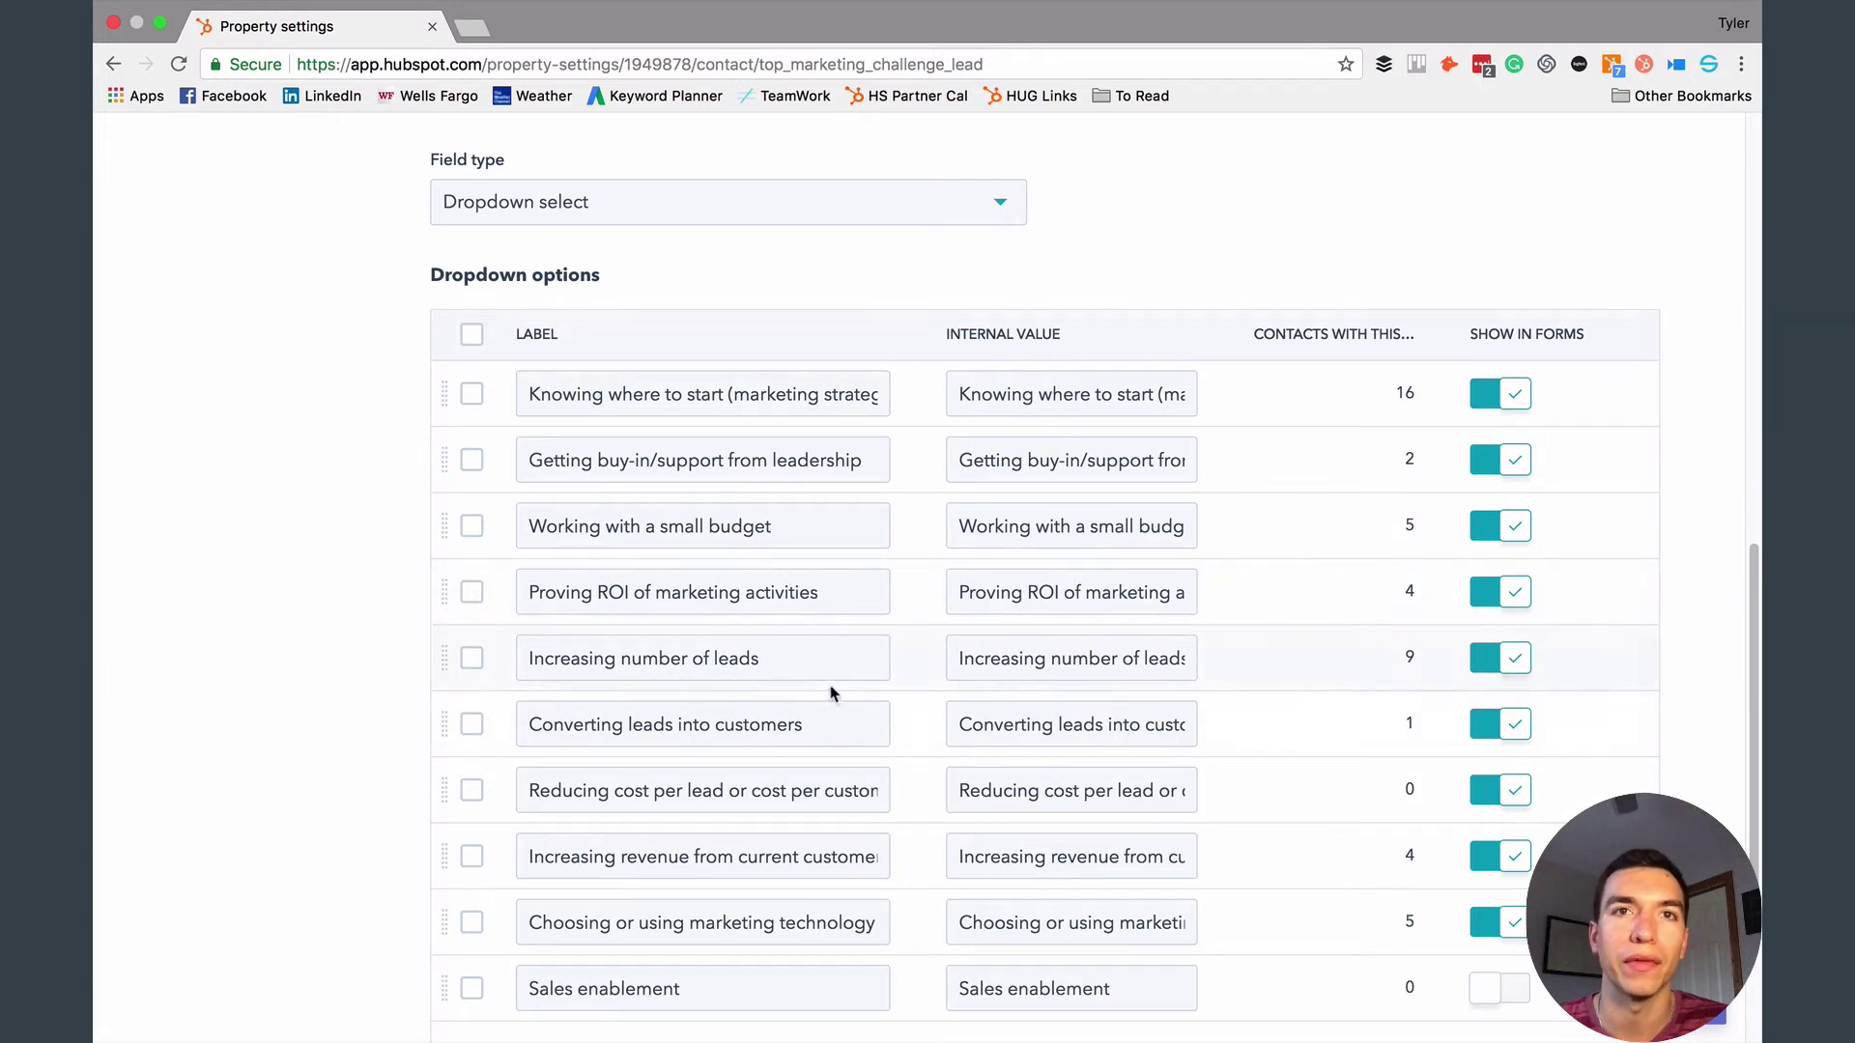
scroll(851, 734, "down", 1)
scroll(862, 758, "down", 2)
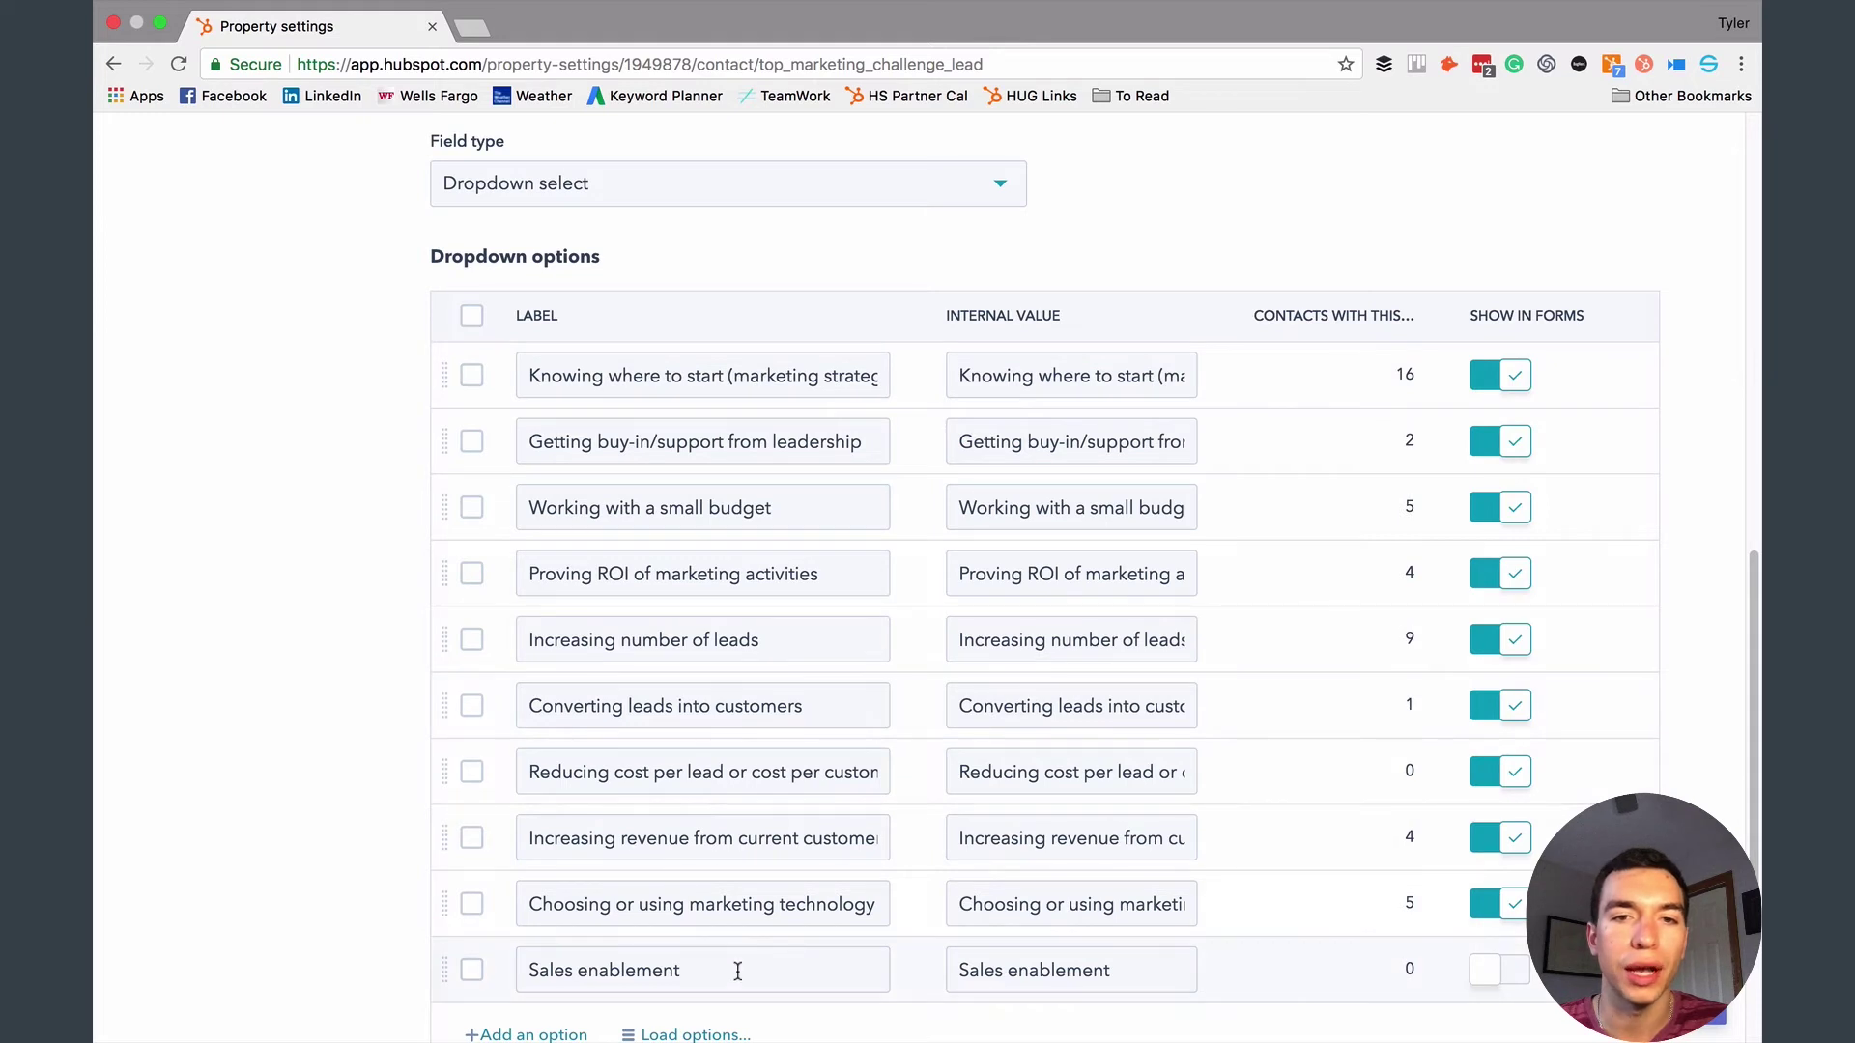
scroll(757, 746, "down", 1)
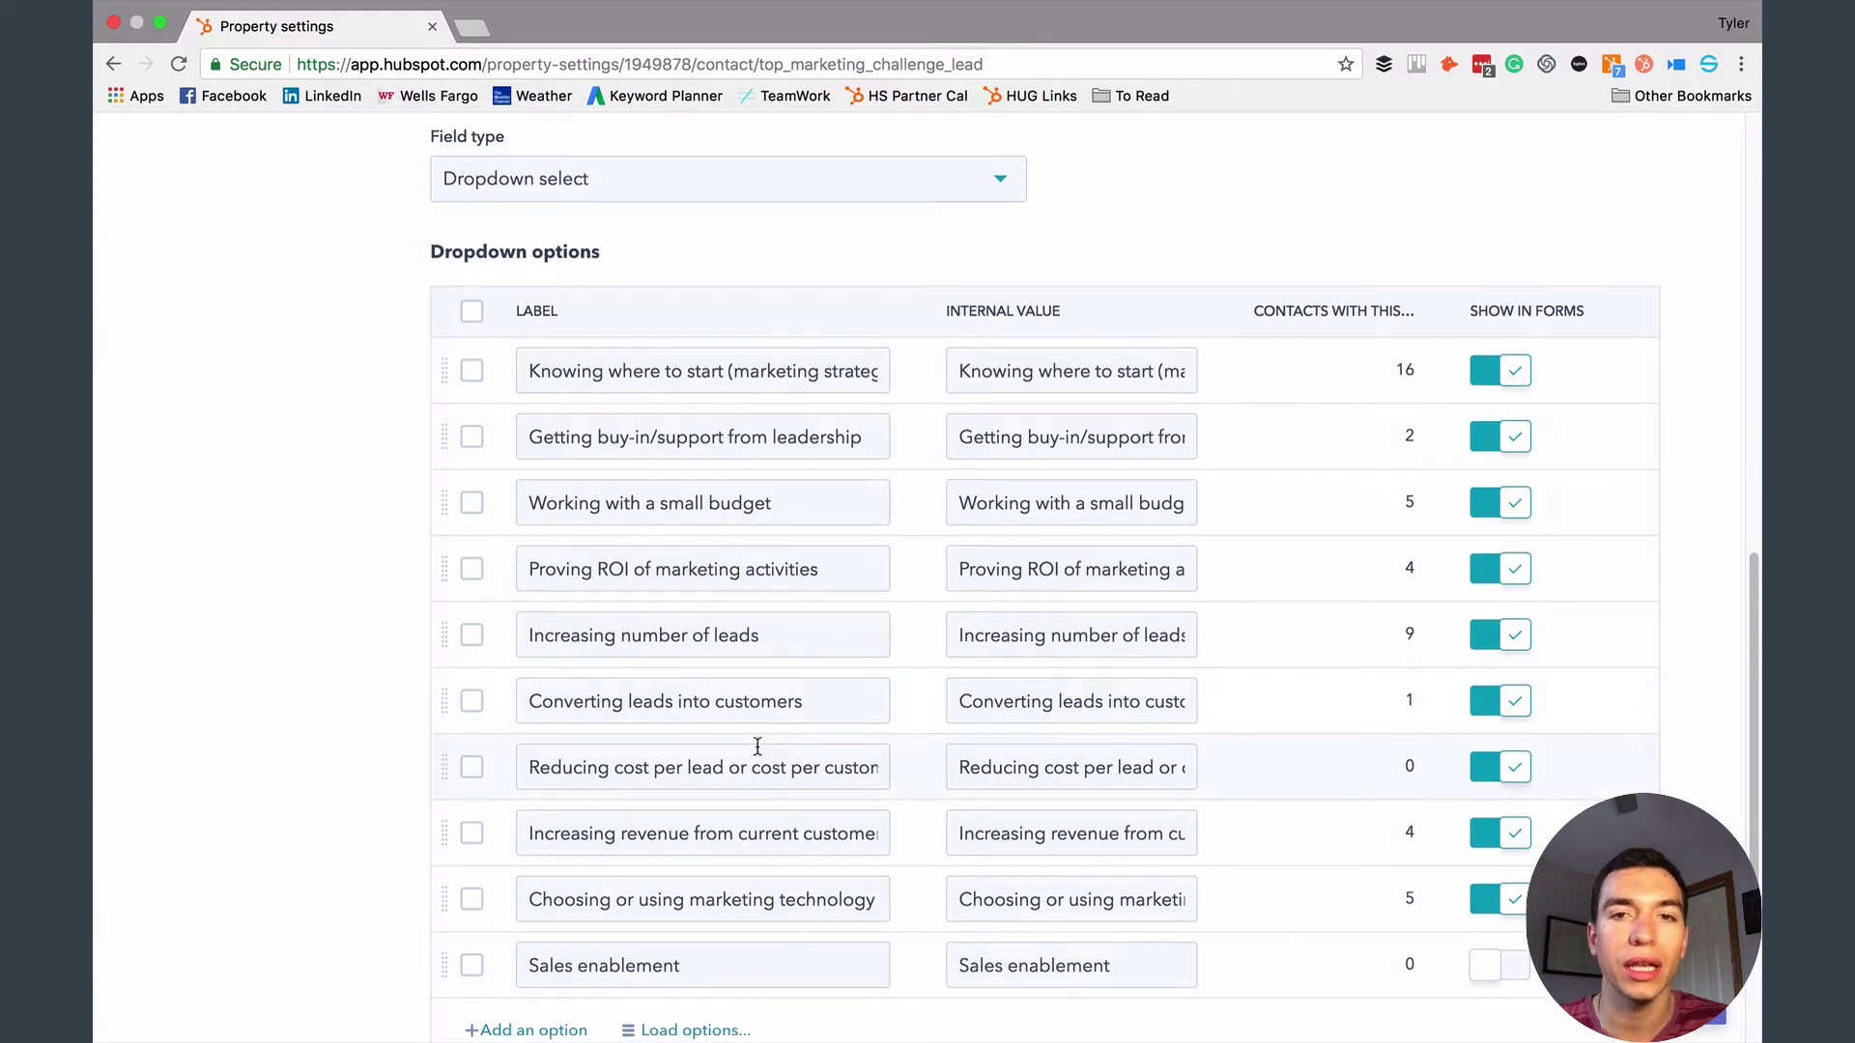
scroll(758, 746, "down", 2)
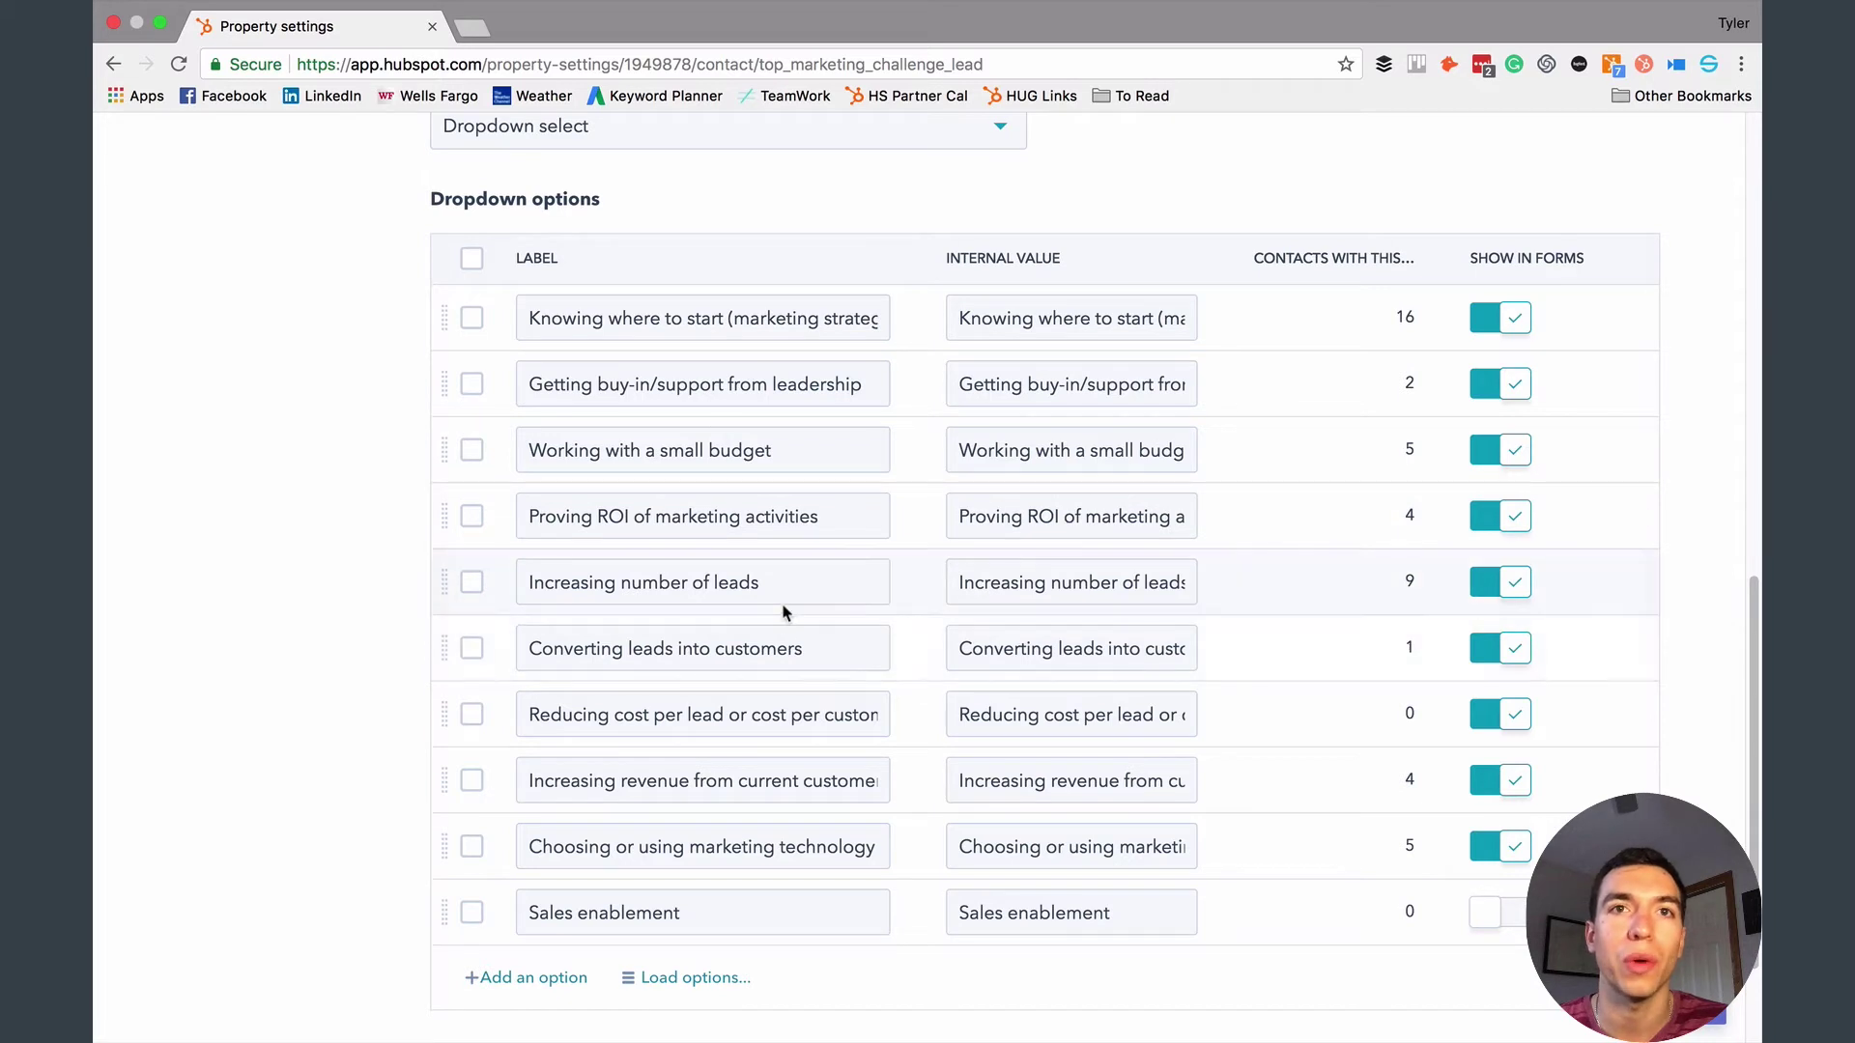
scroll(864, 698, "down", 3)
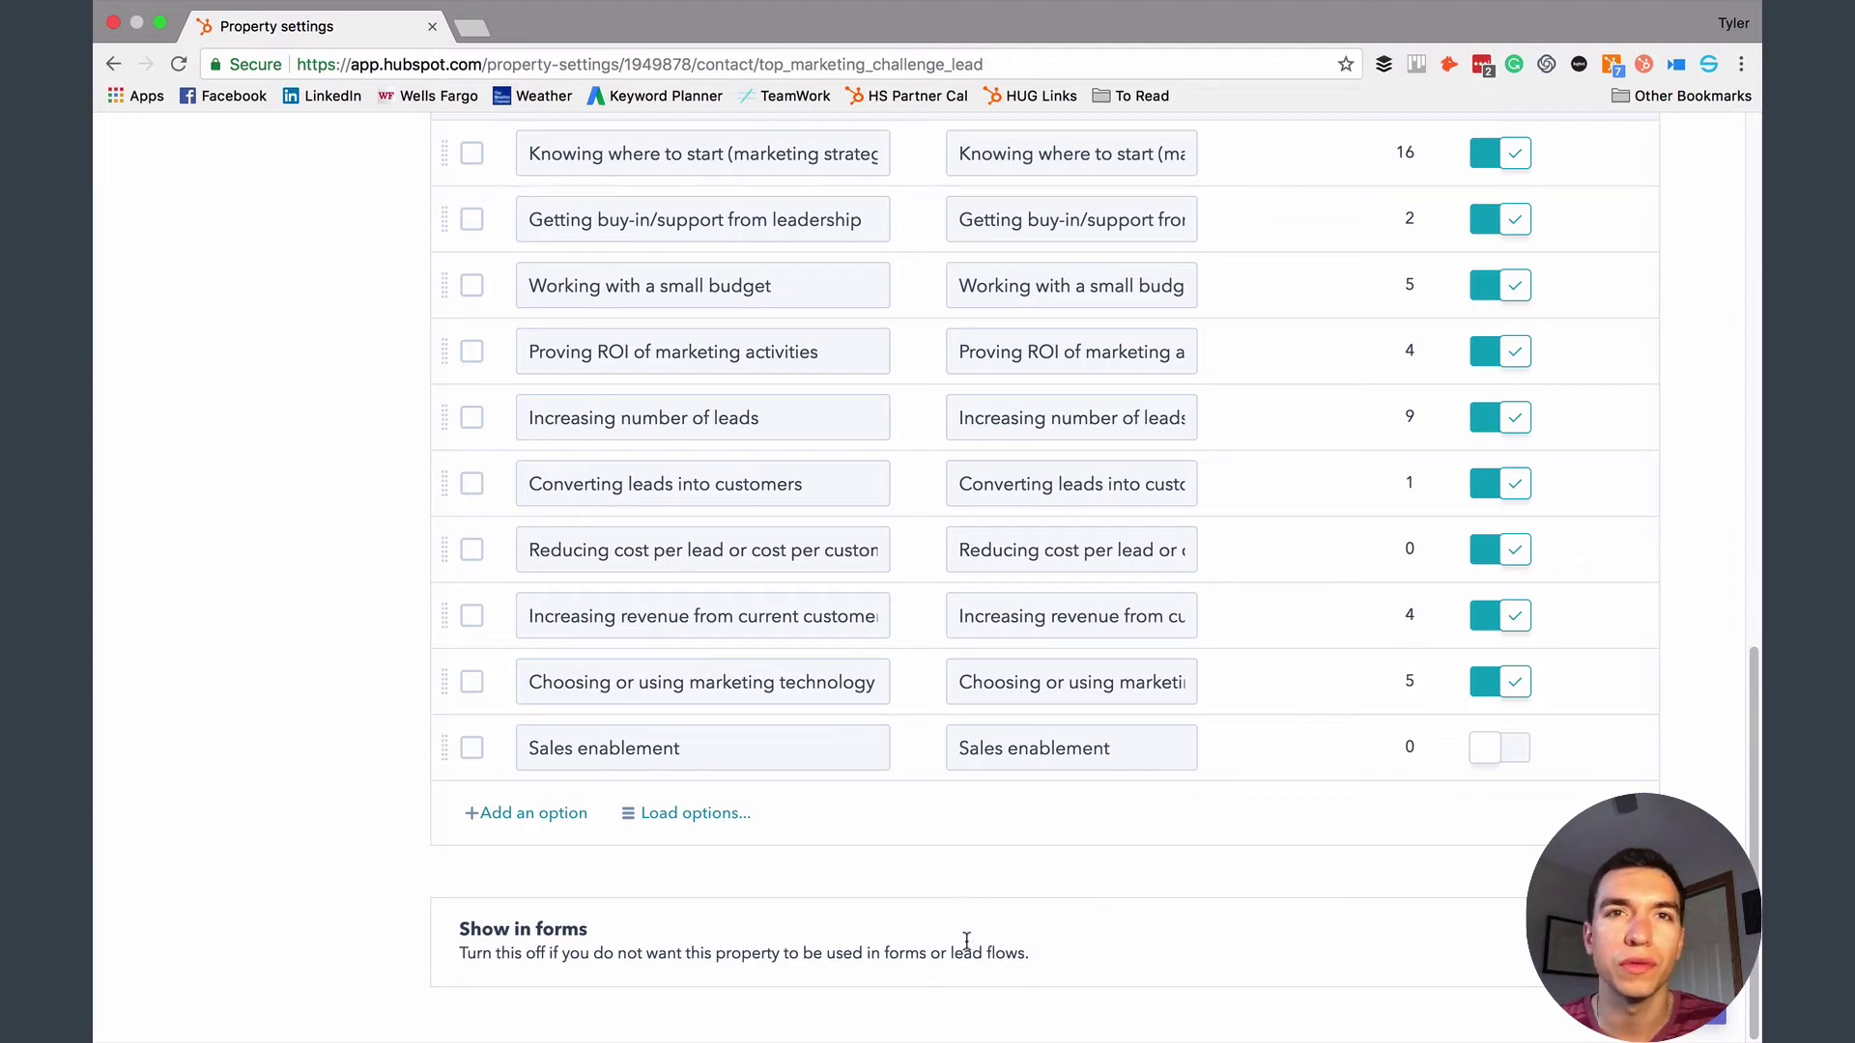
scroll(870, 861, "up", 1)
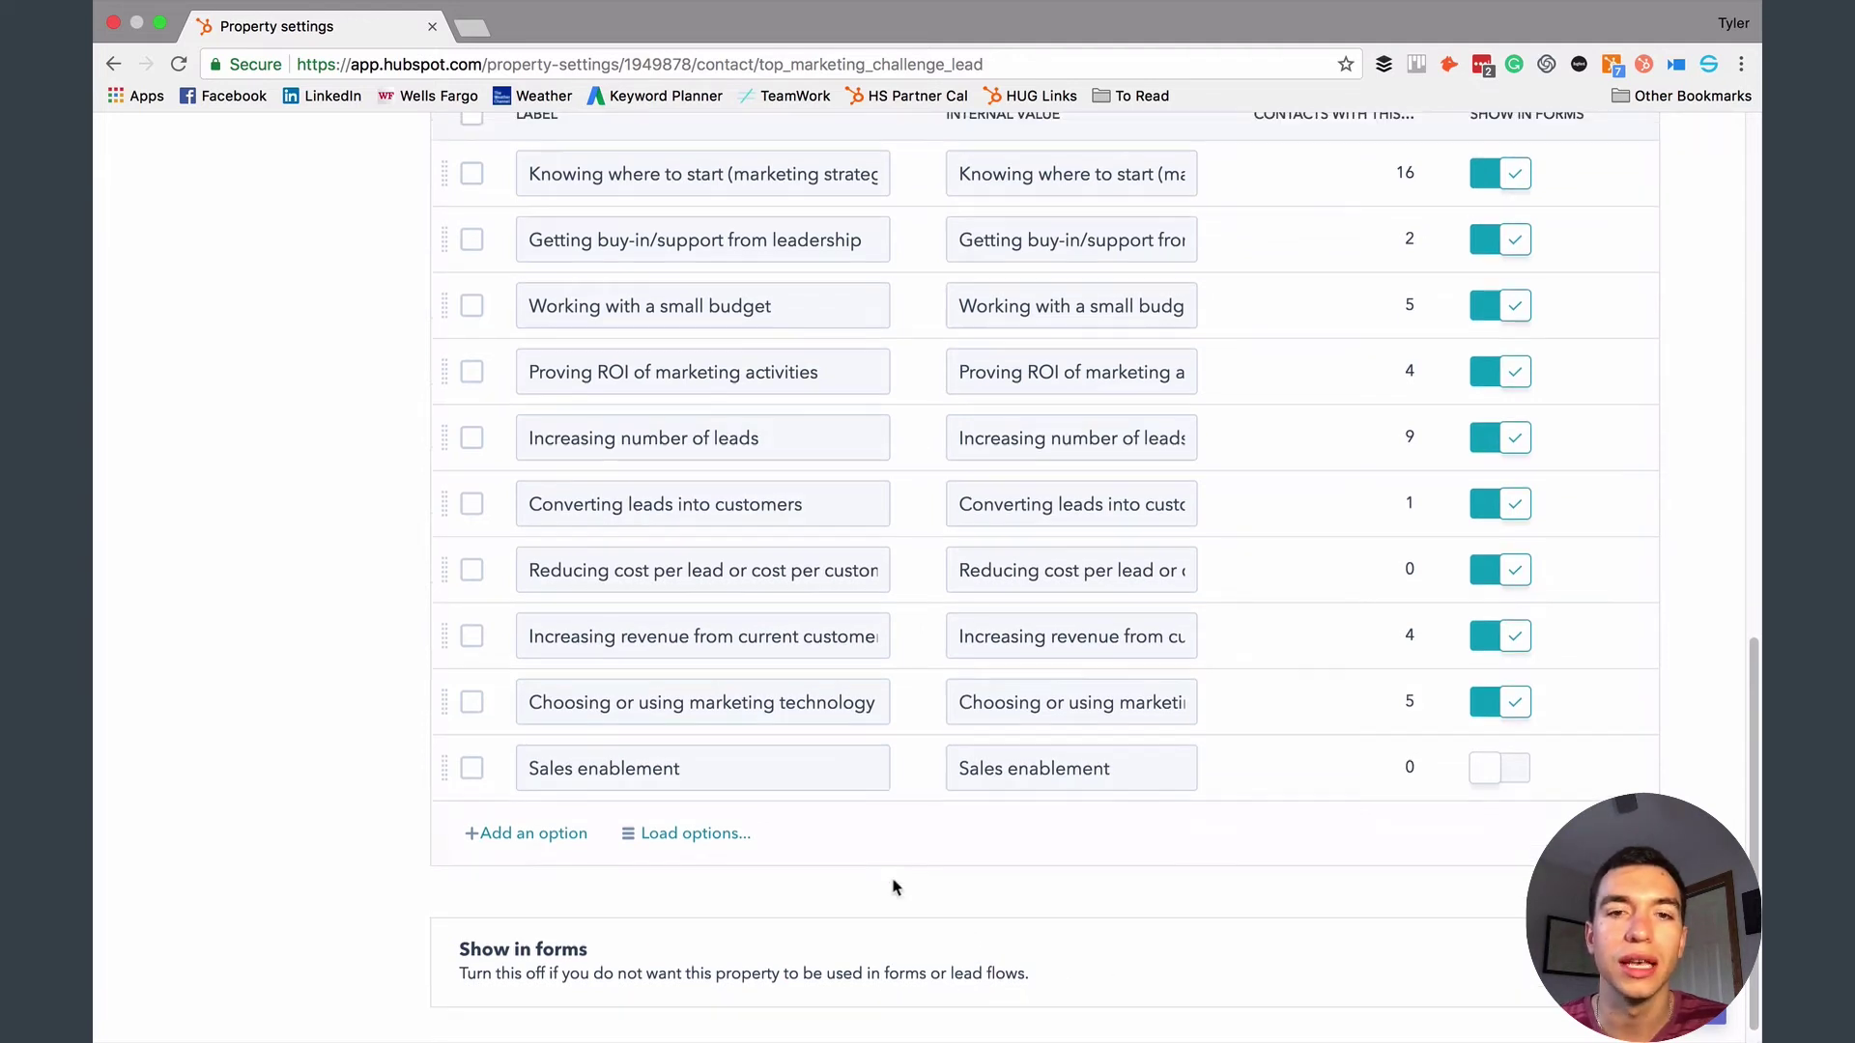
scroll(890, 882, "down", 1)
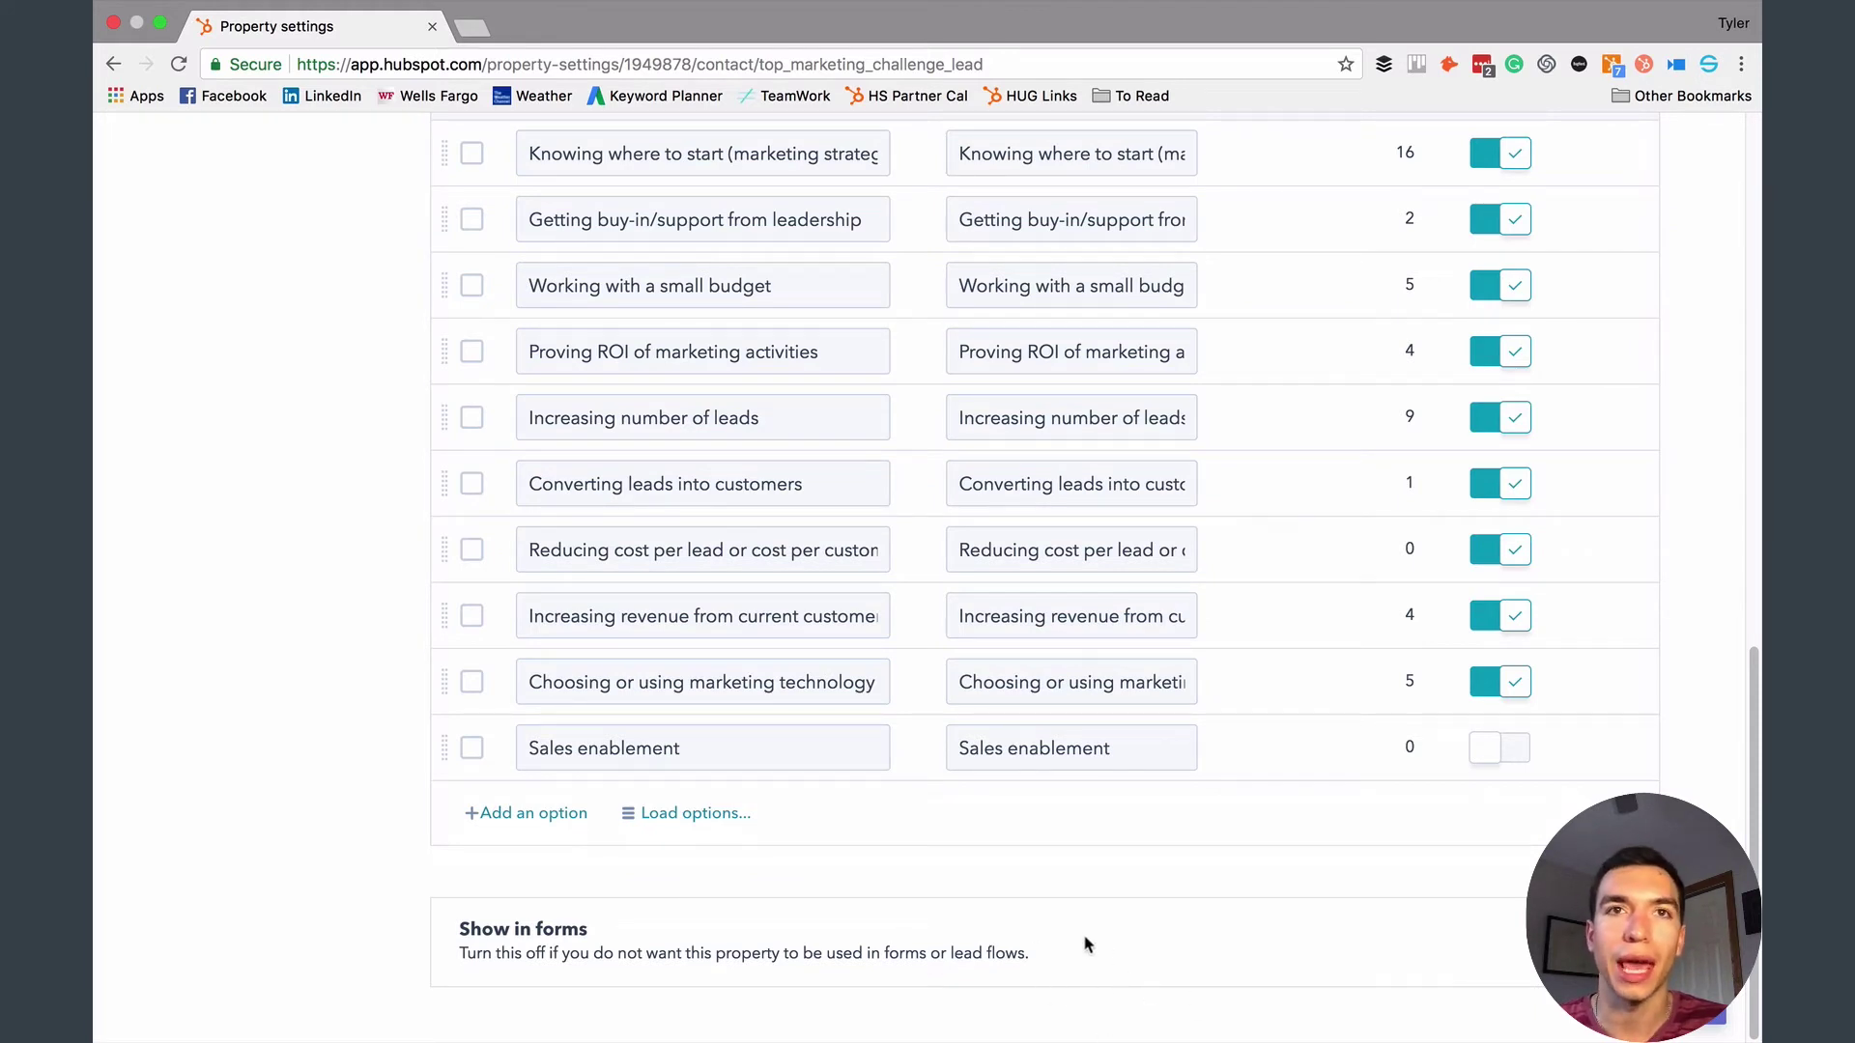
scroll(717, 764, "up", 12)
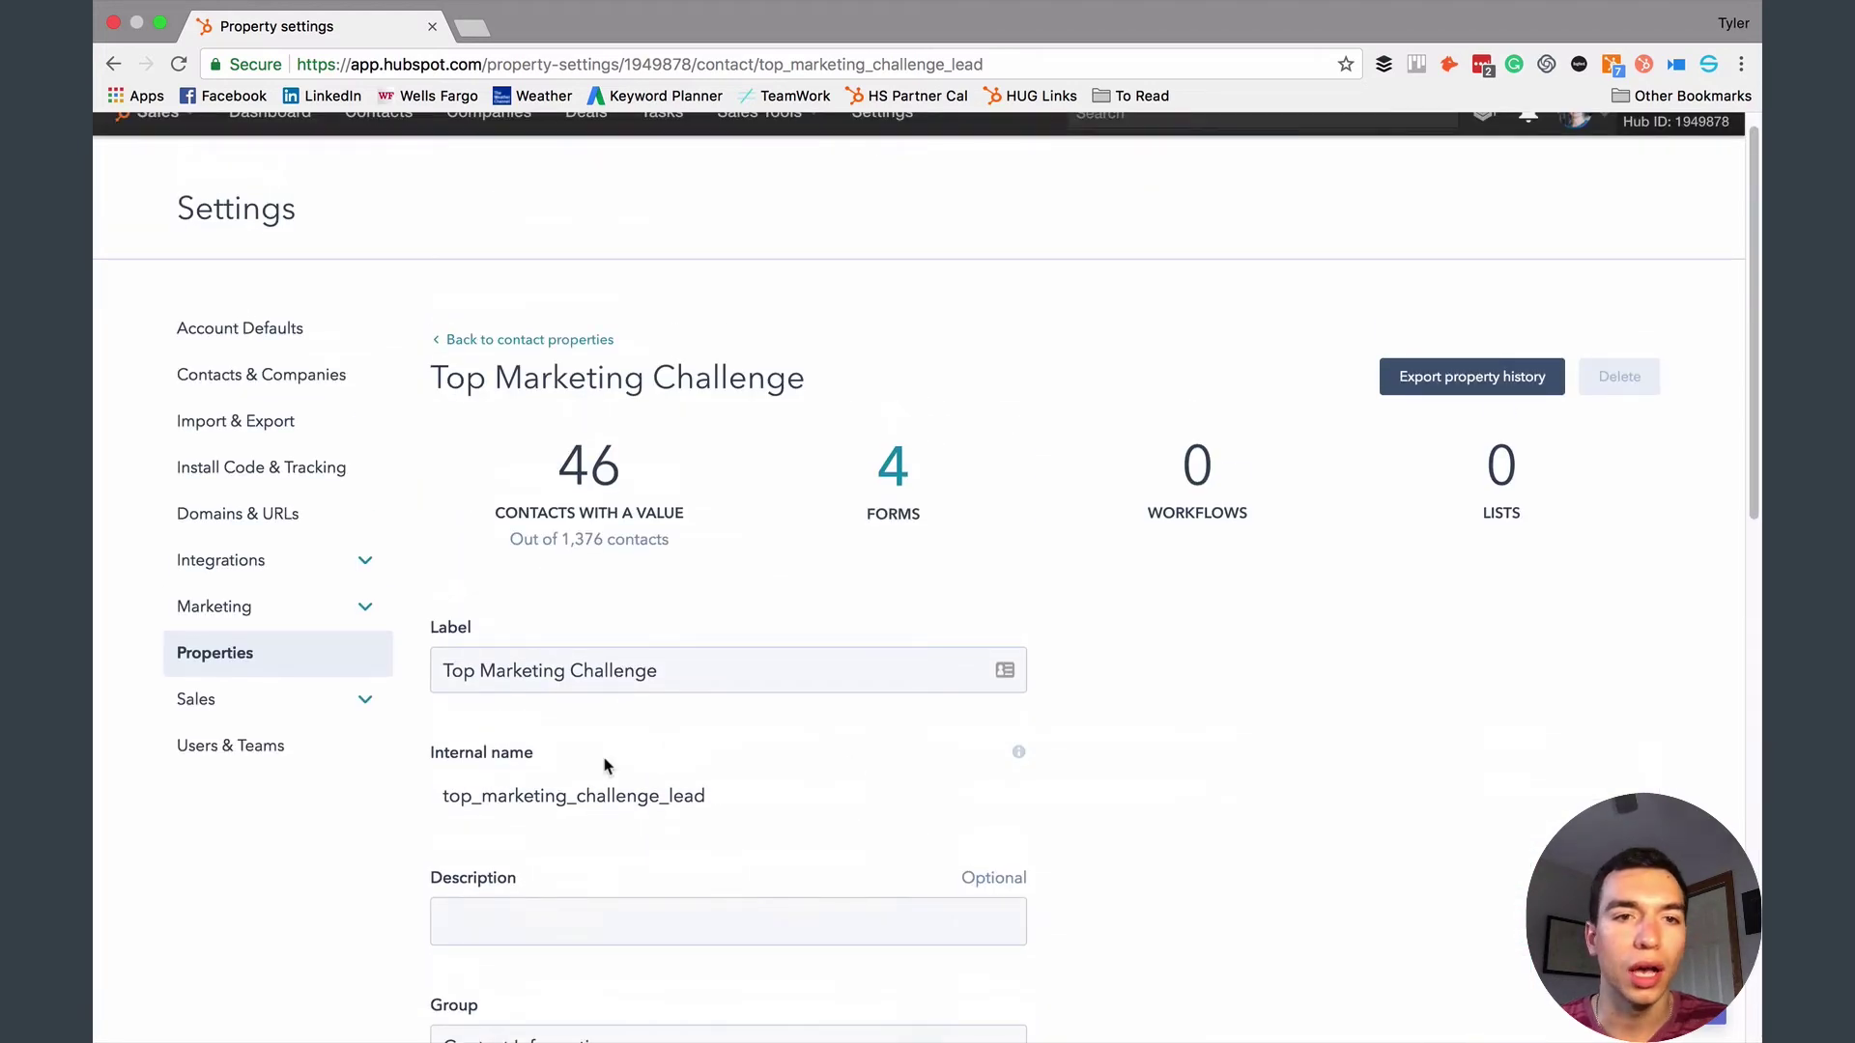
- Return to the contact properties list and start creating a new contact property
left_click(276, 656)
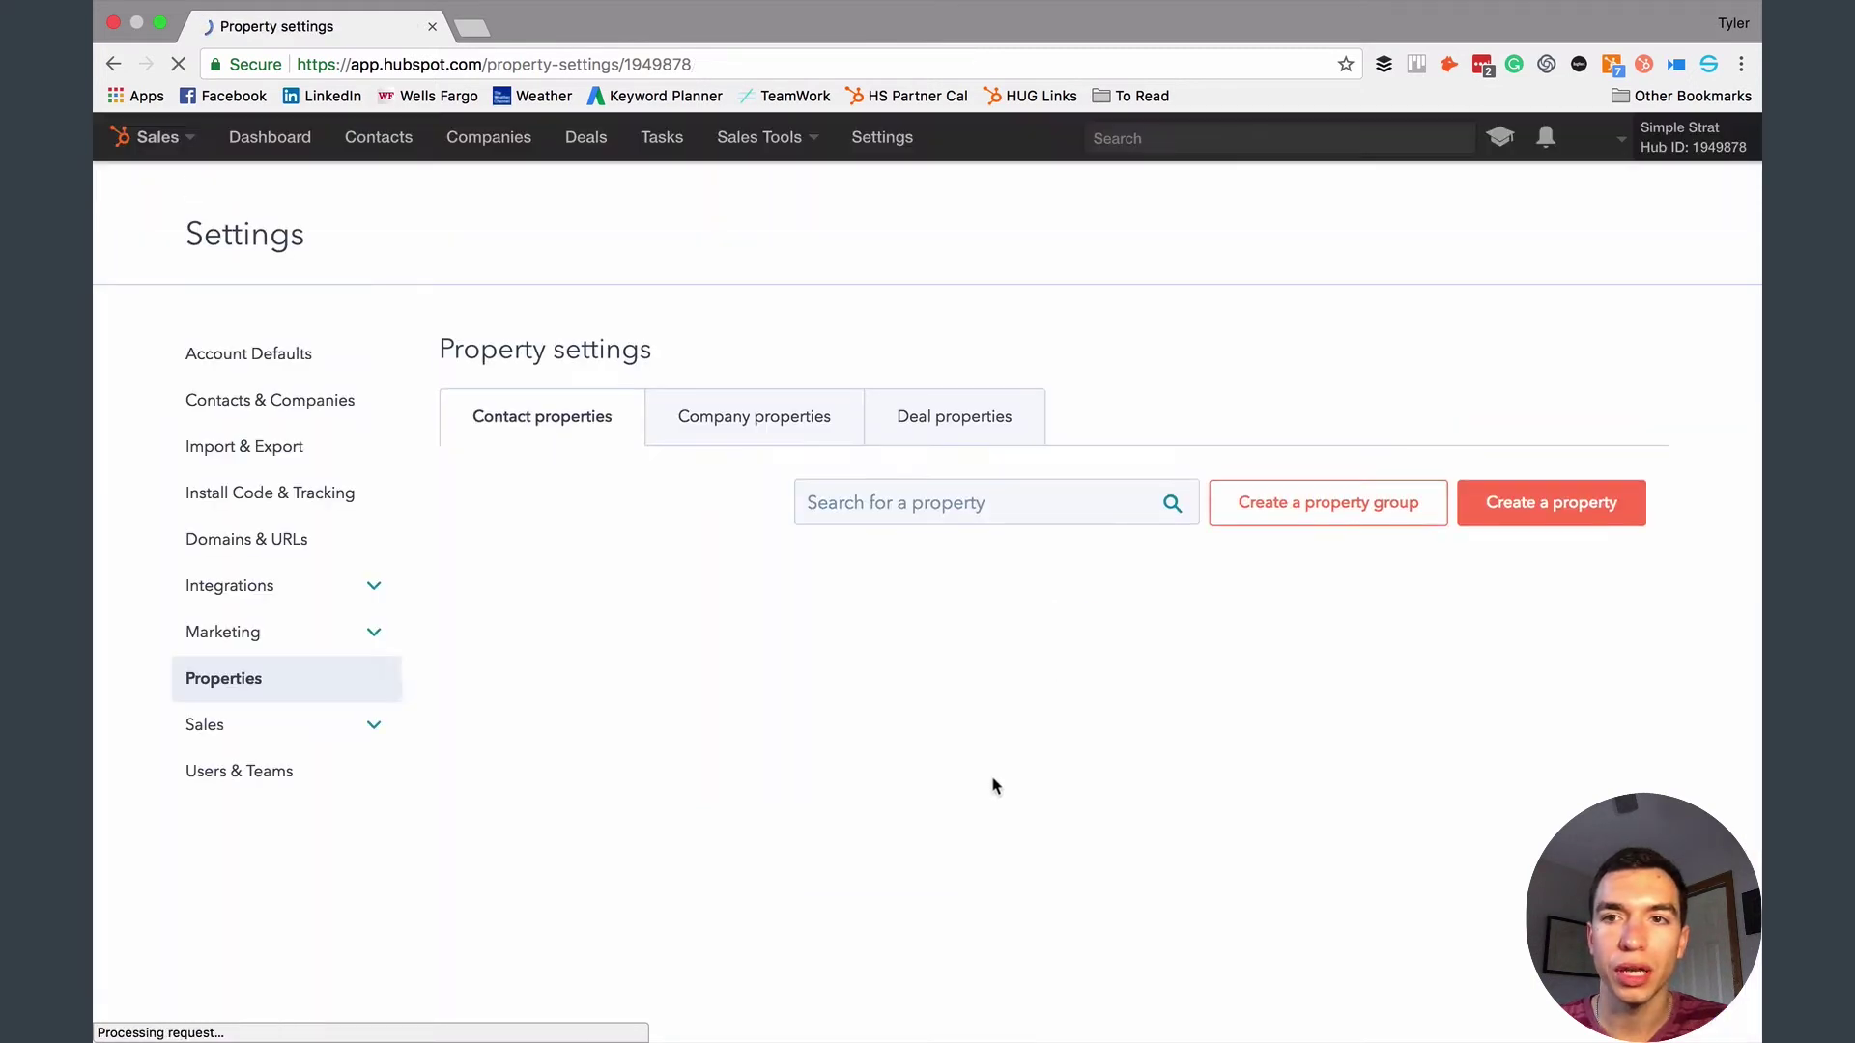
left_click(1571, 503)
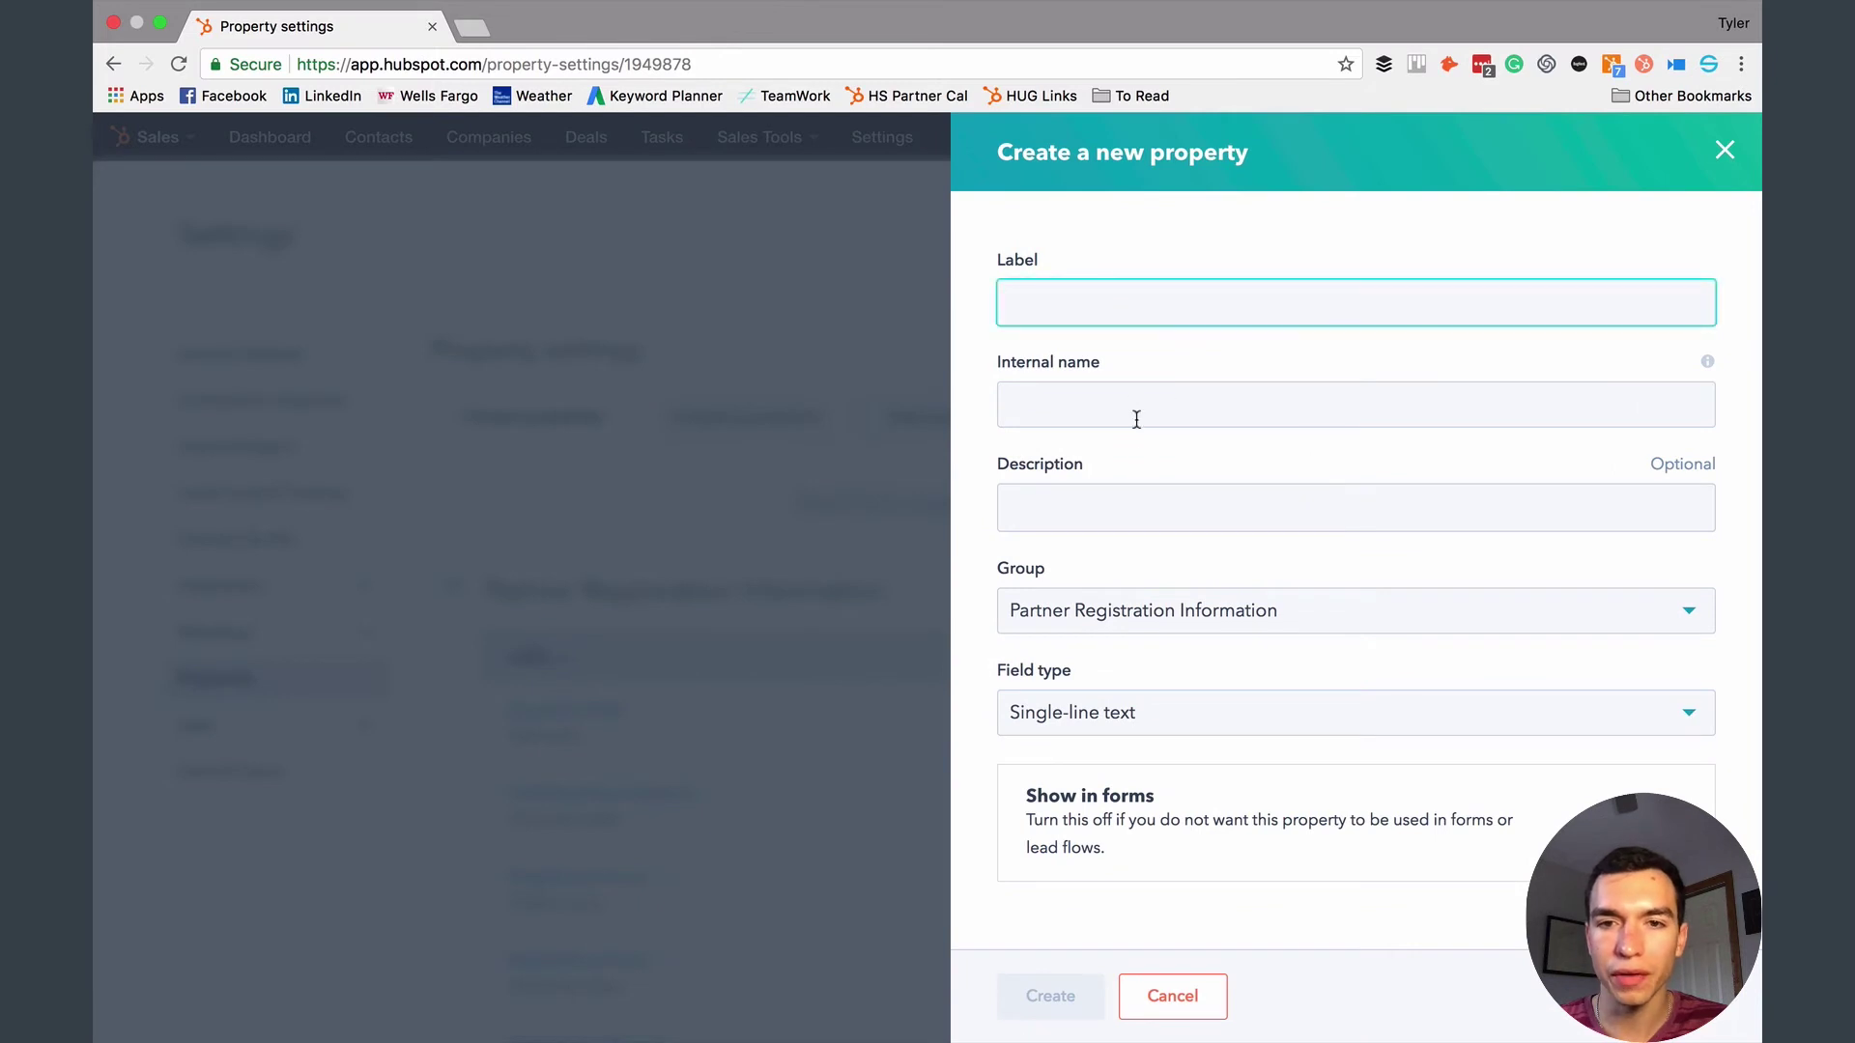
left_click(1093, 397)
left_click(1131, 506)
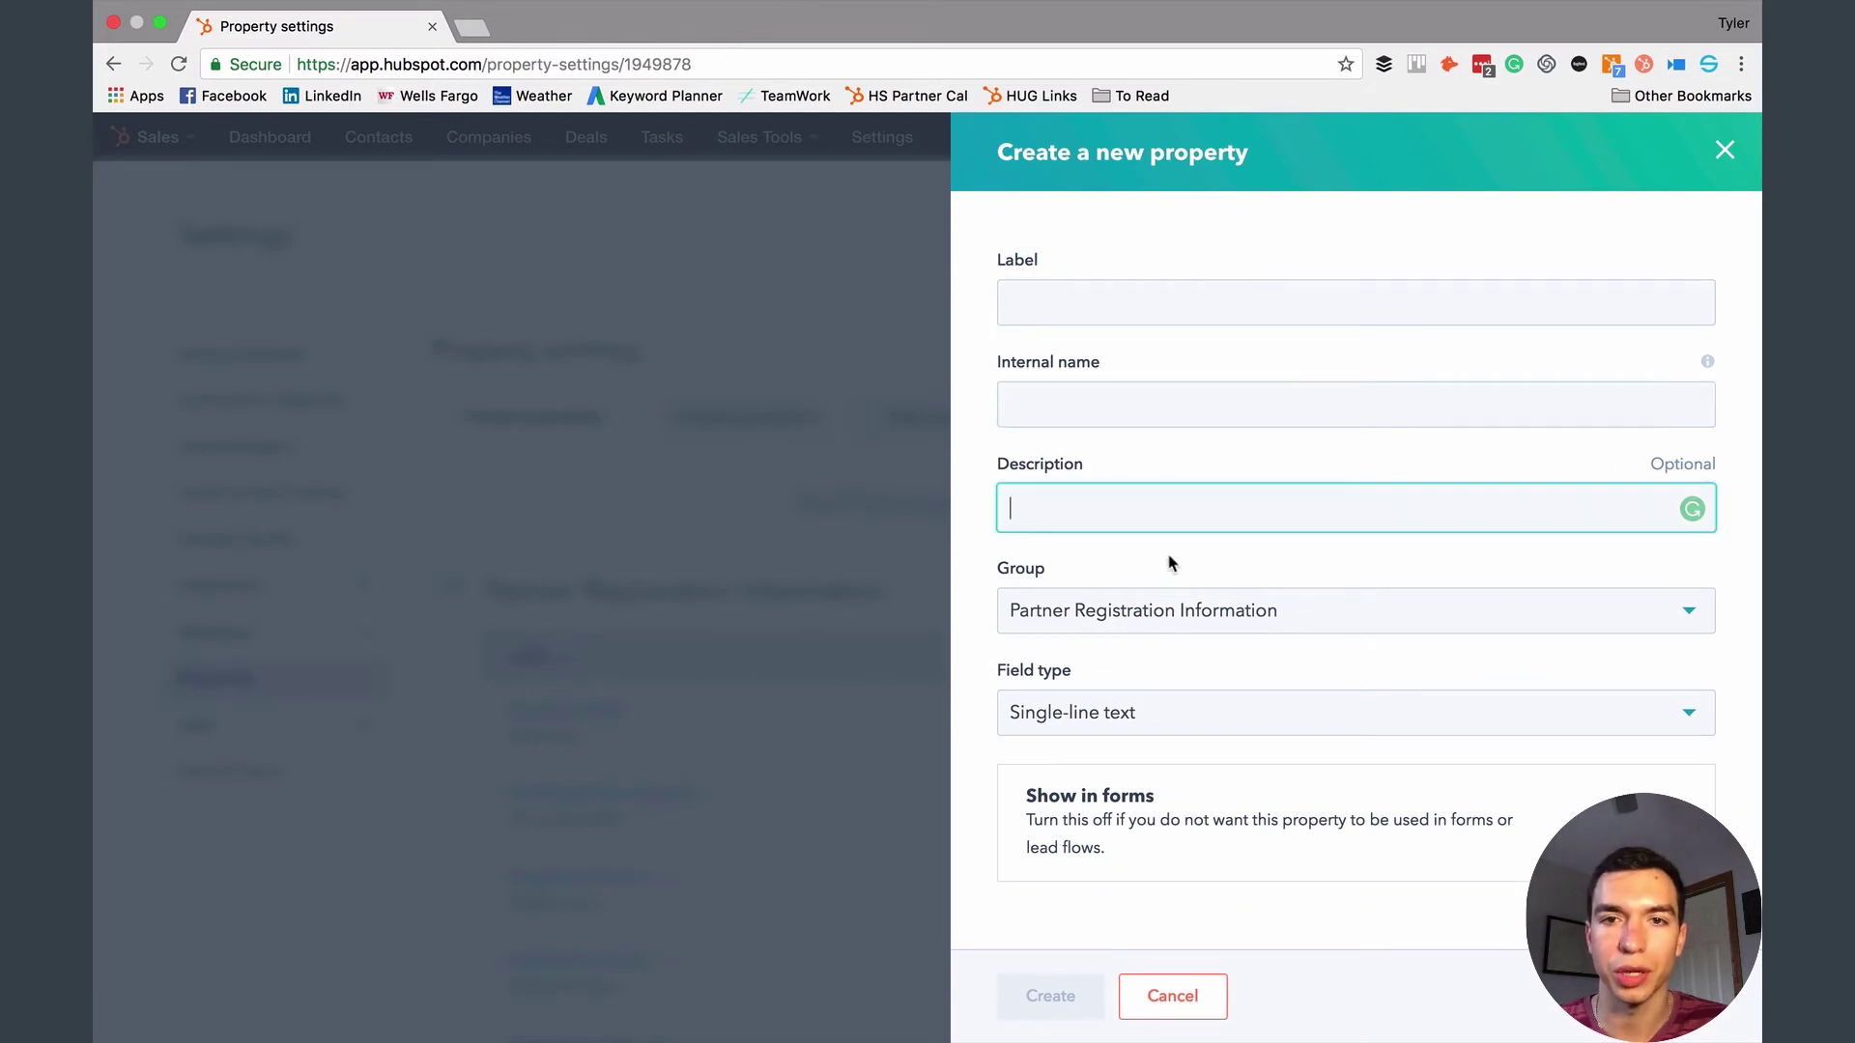
- Set the field type to Radio select with options 1 and 2
left_click(1190, 725)
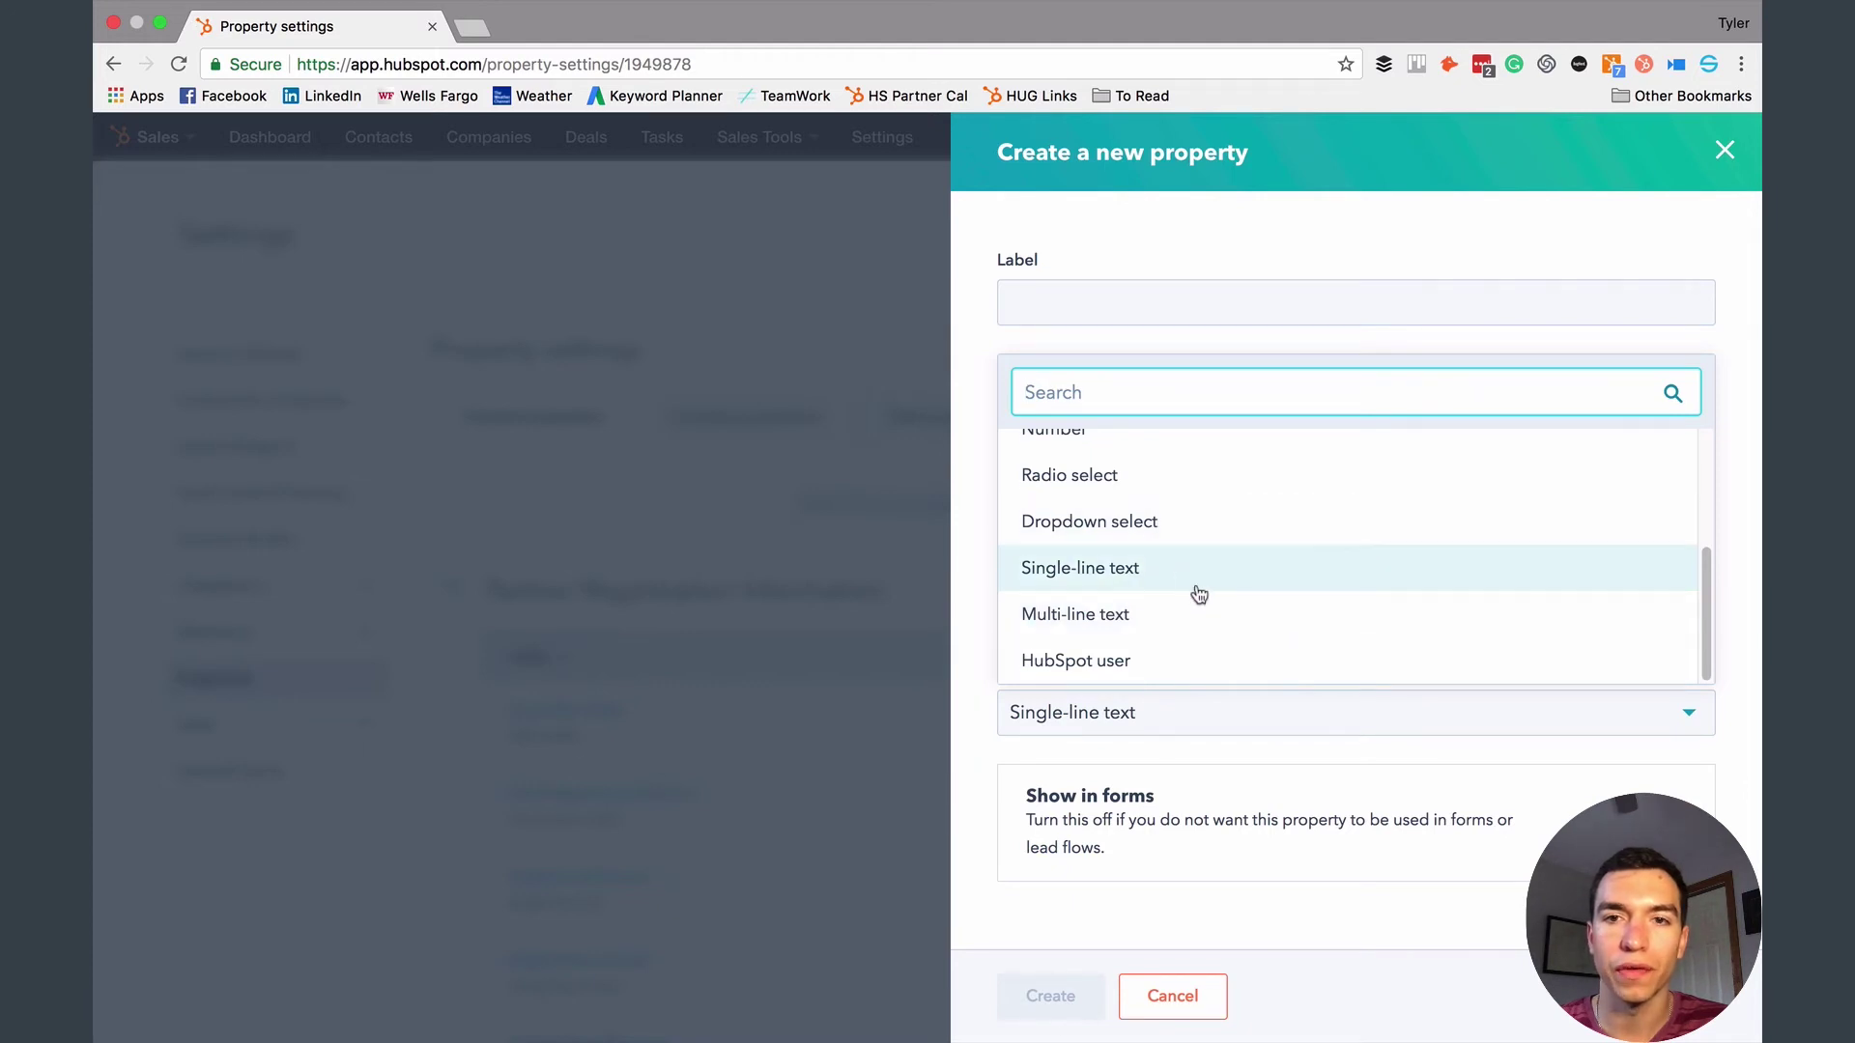
scroll(1196, 591, "up", 1)
left_click(1108, 488)
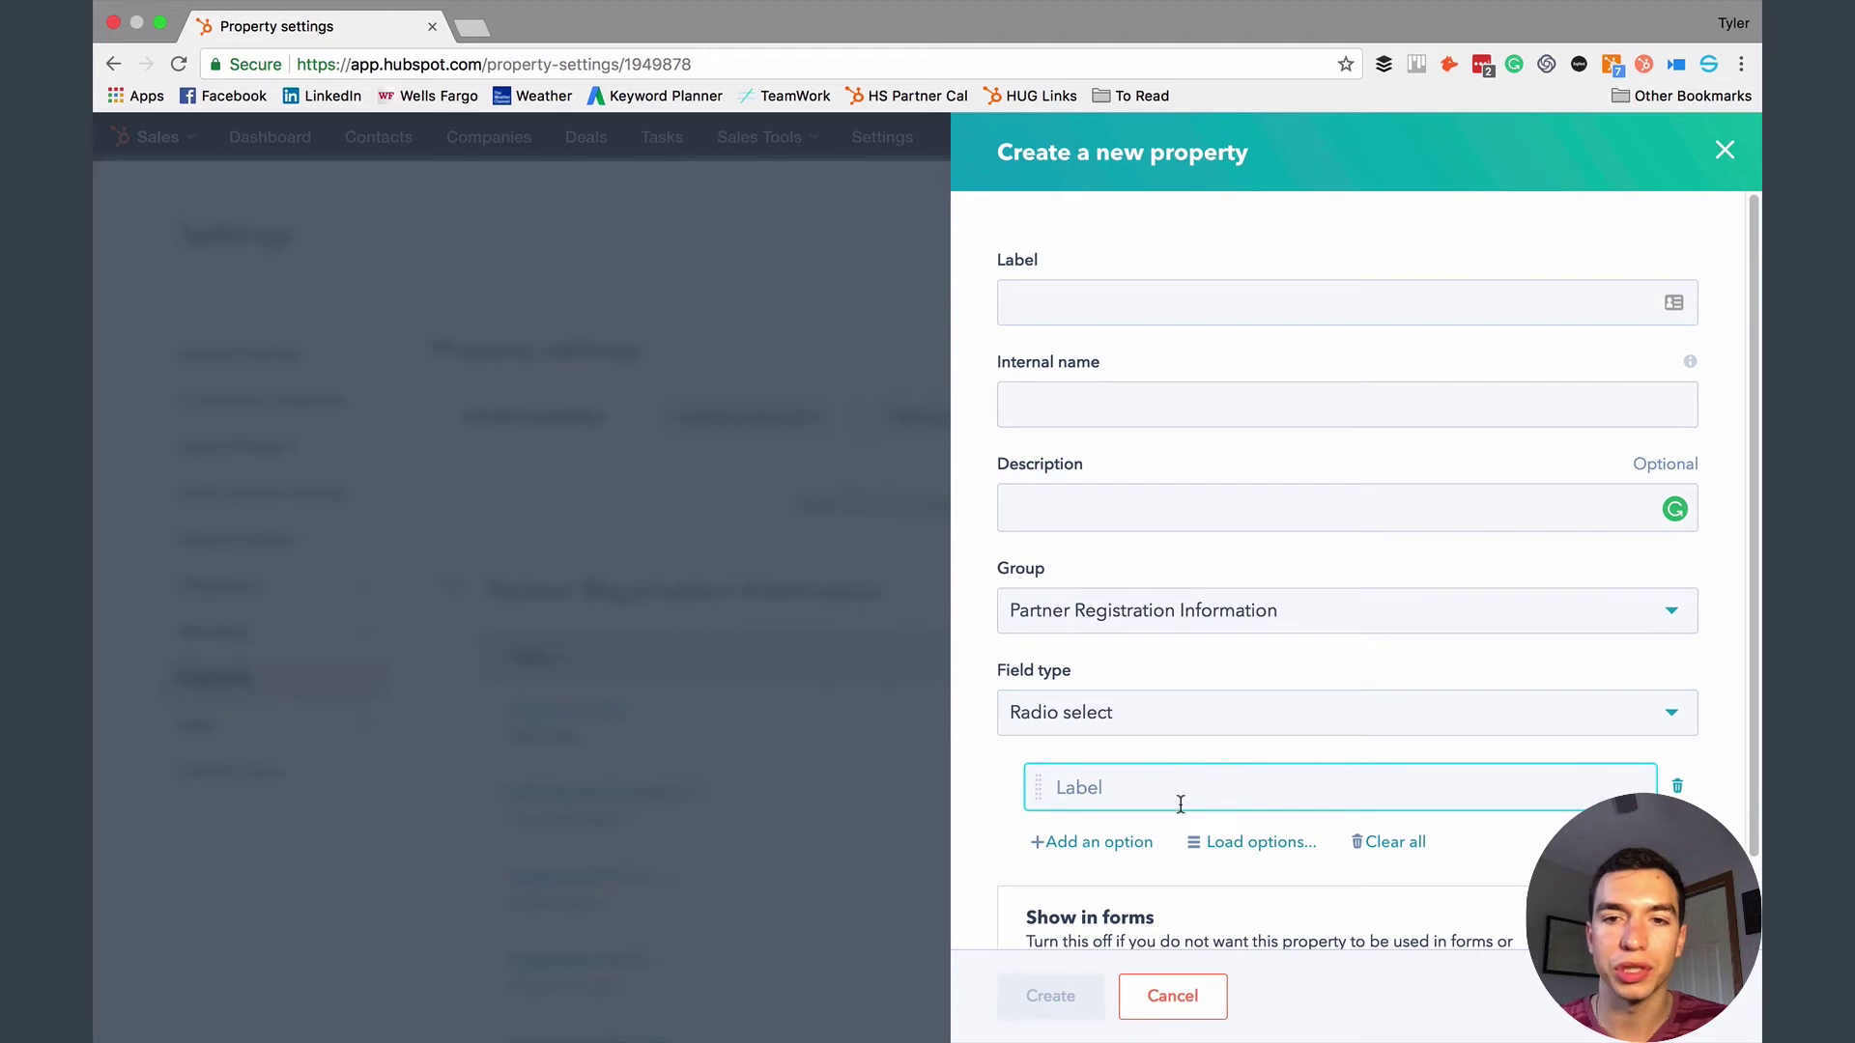
type("1")
left_click(1111, 842)
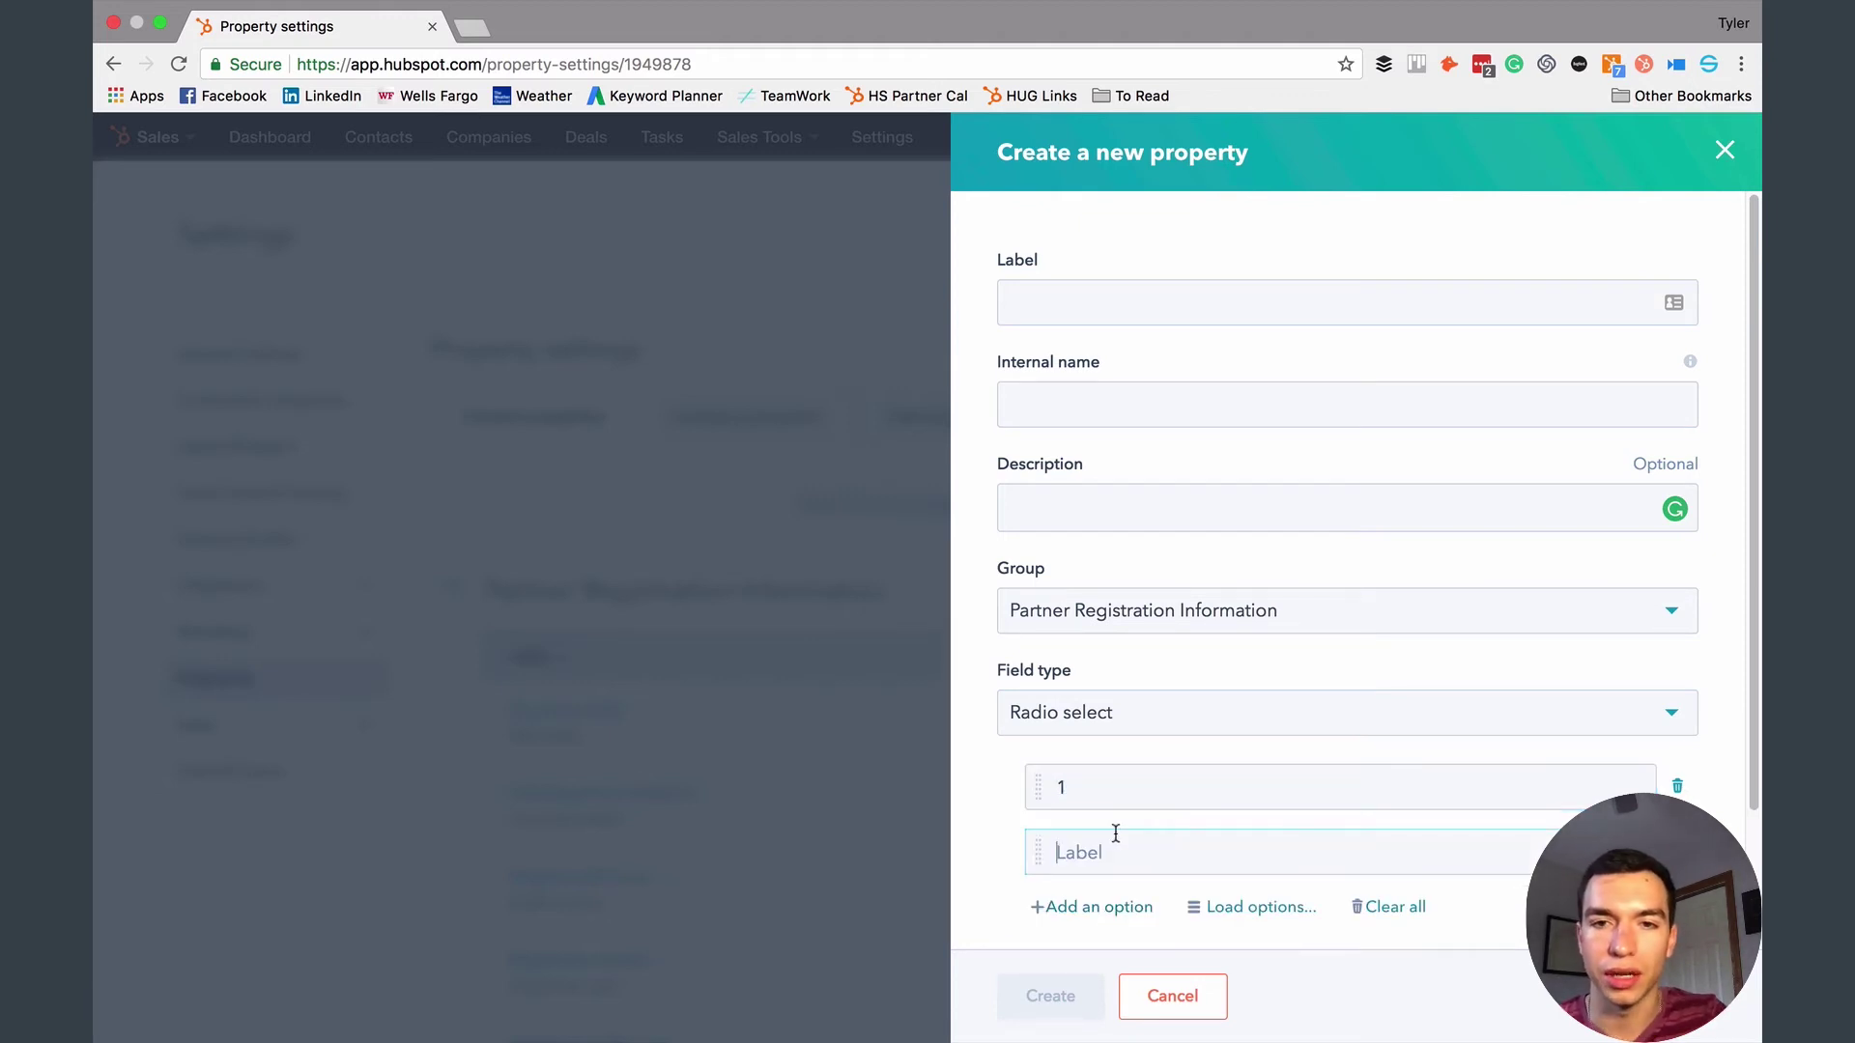
type("2")
left_click(1123, 905)
scroll(1240, 834, "down", 3)
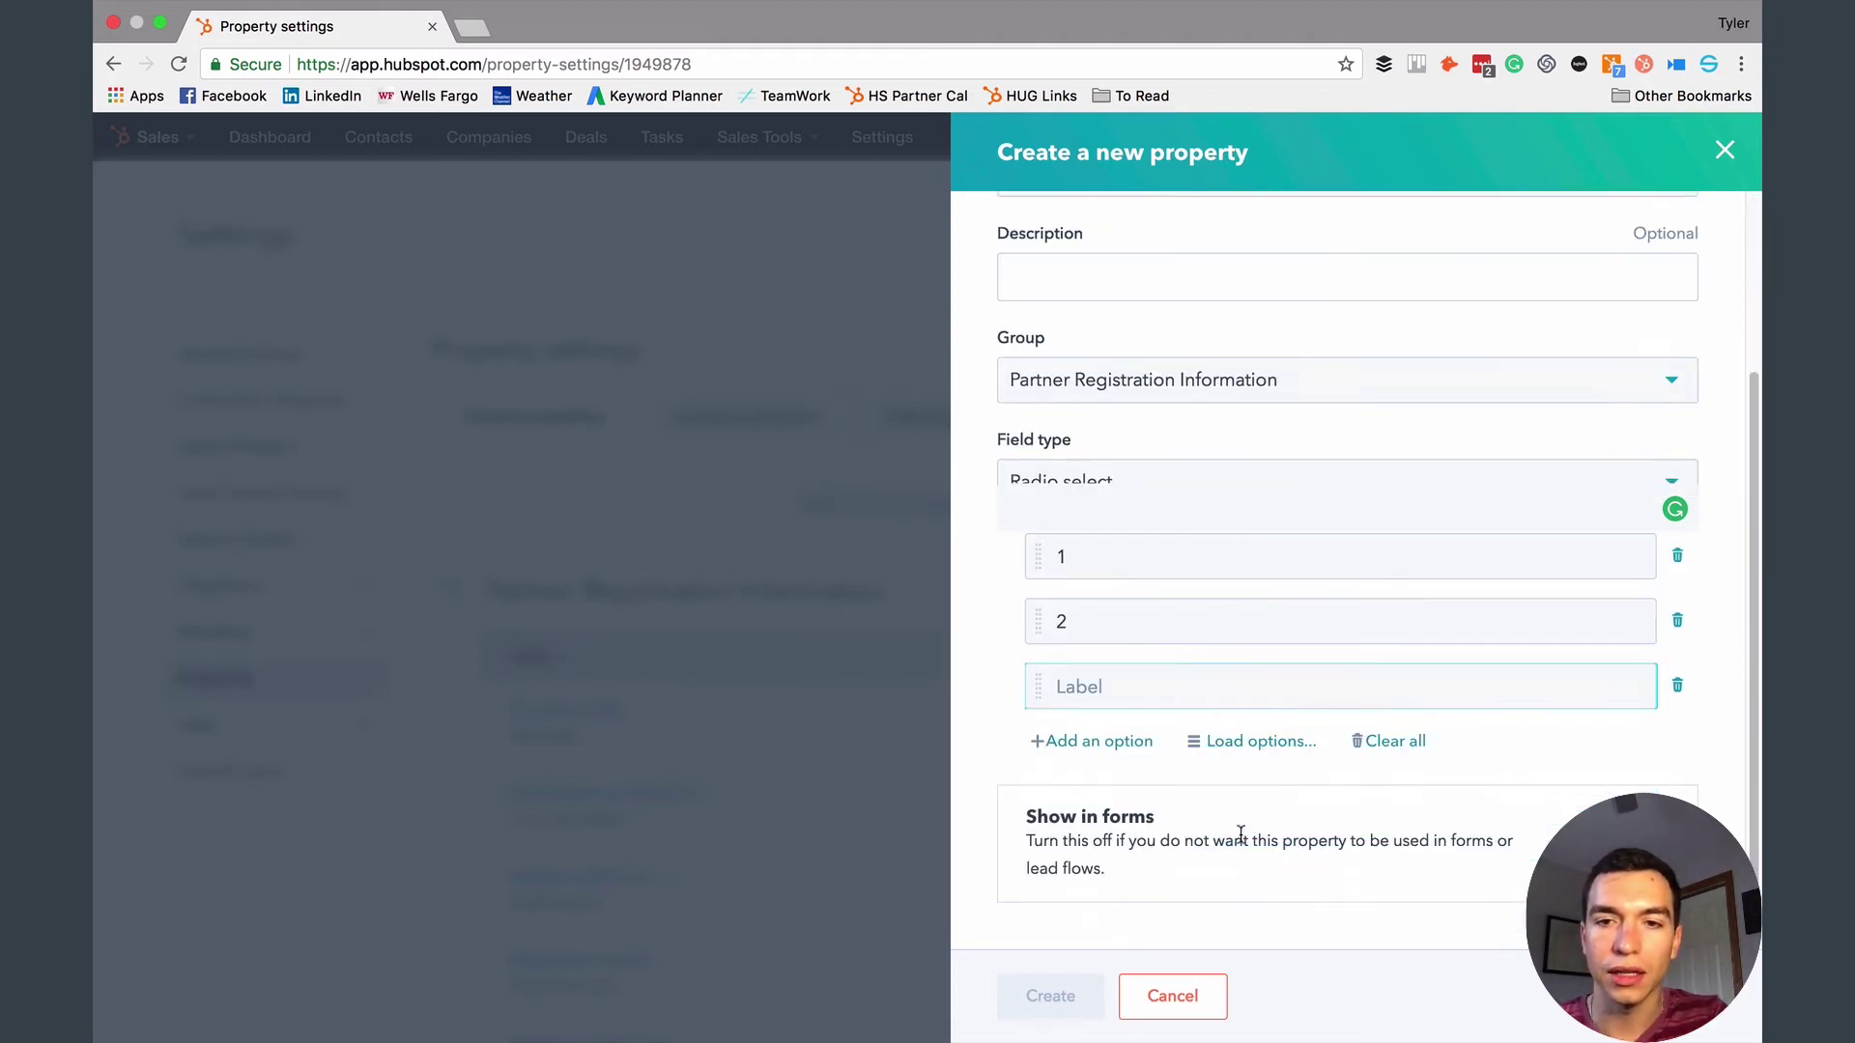
- Load the Marital status preset: Single, Married, Divorced, Prefer not to answer
left_click(1263, 749)
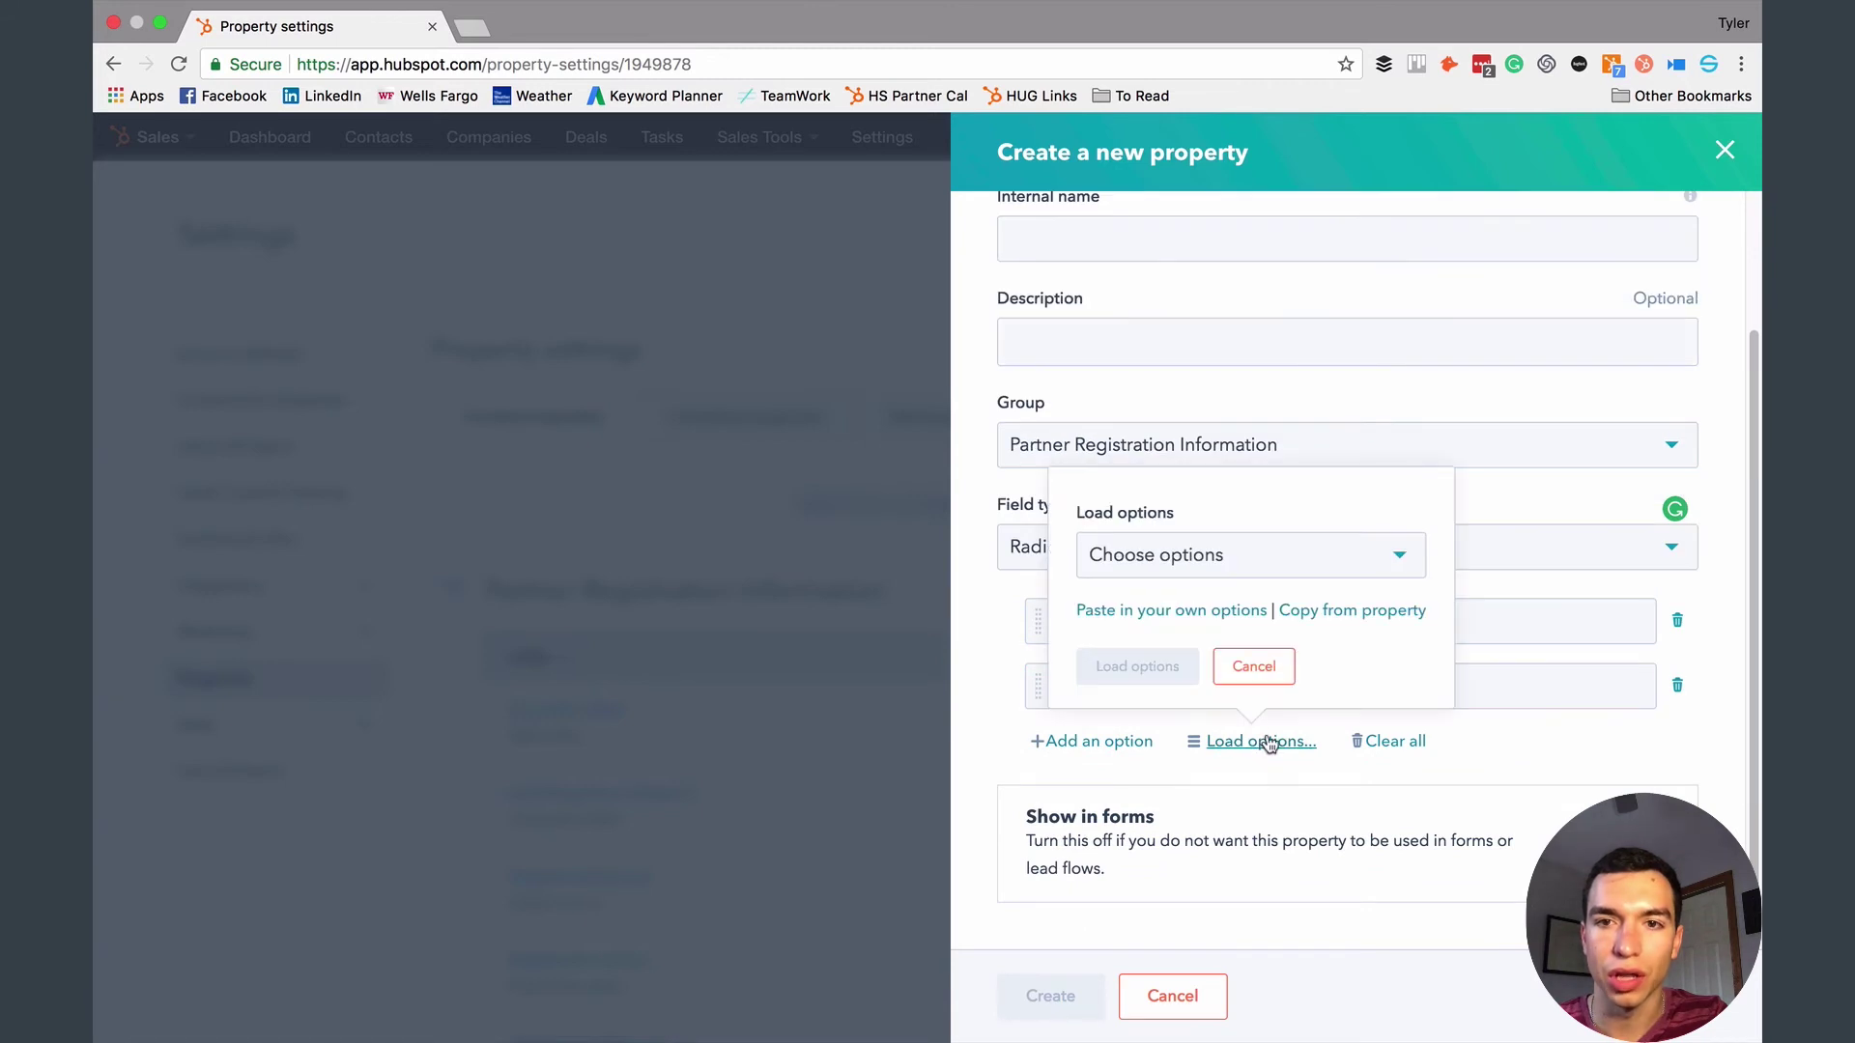
left_click(1215, 558)
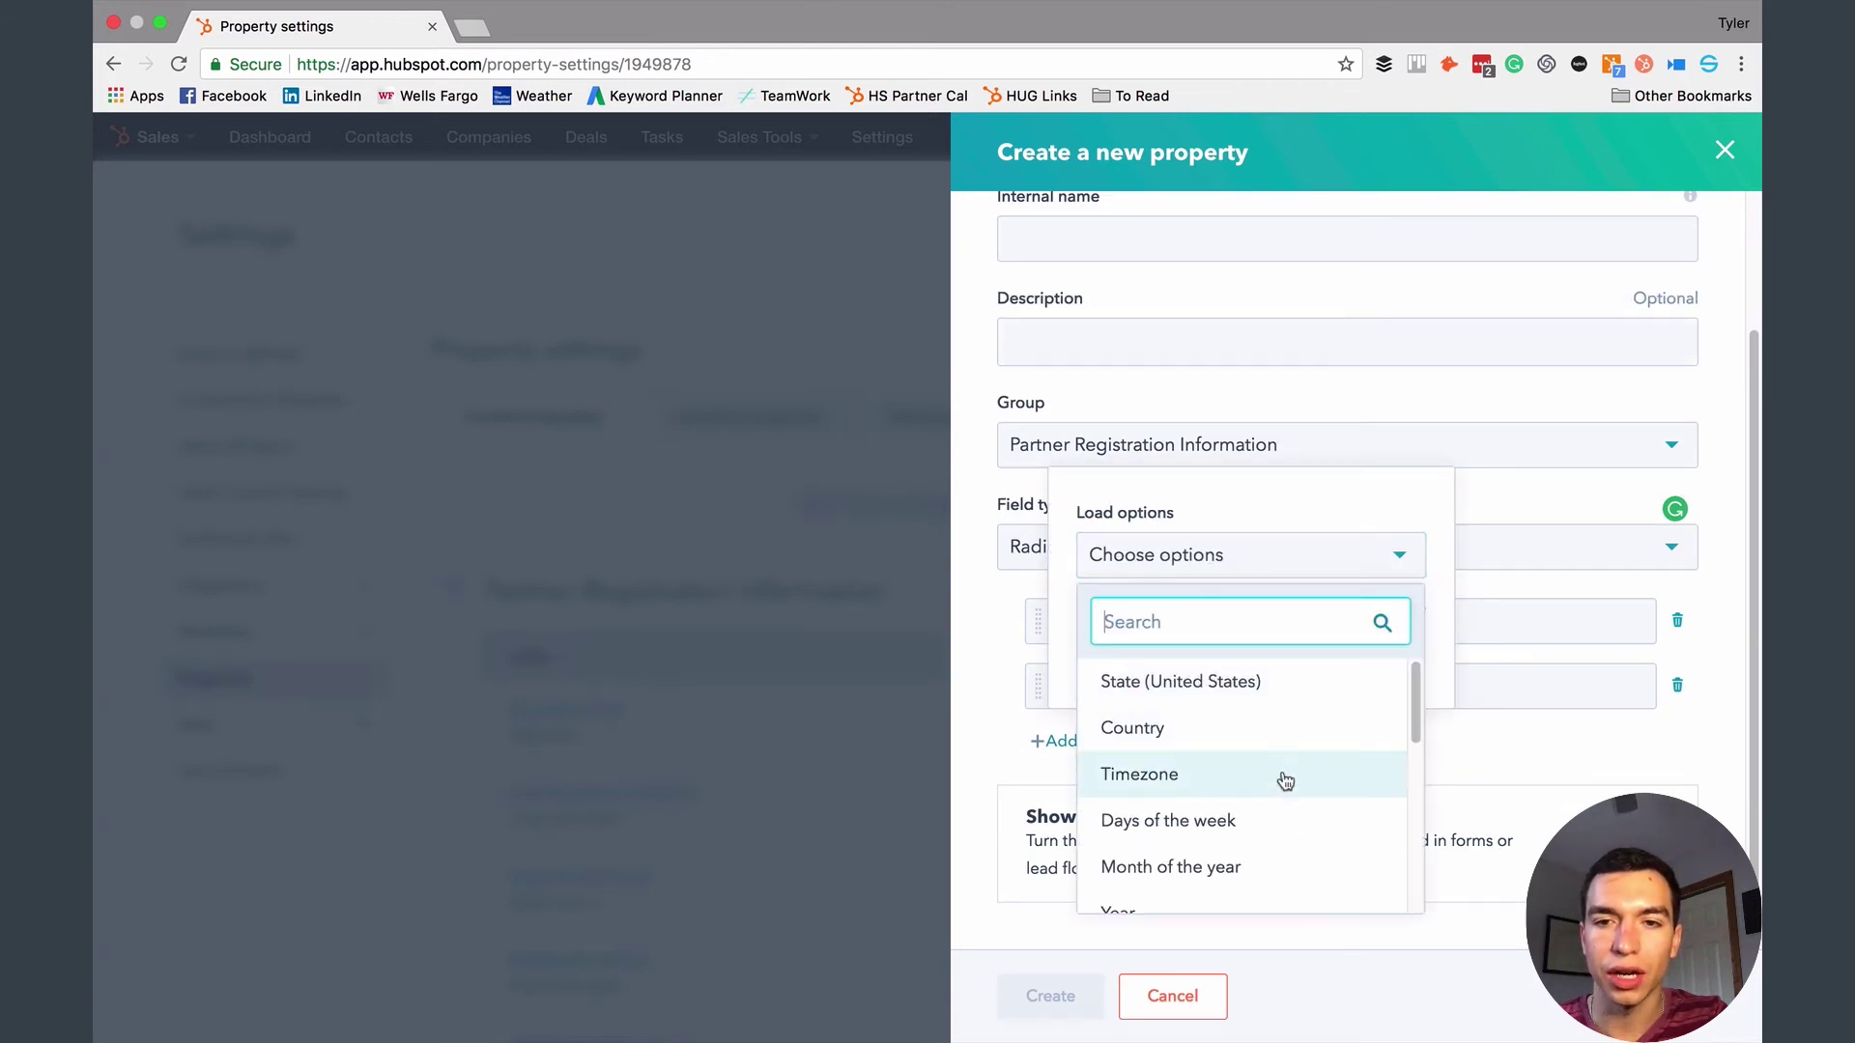
scroll(1295, 784, "down", 3)
scroll(1300, 794, "down", 5)
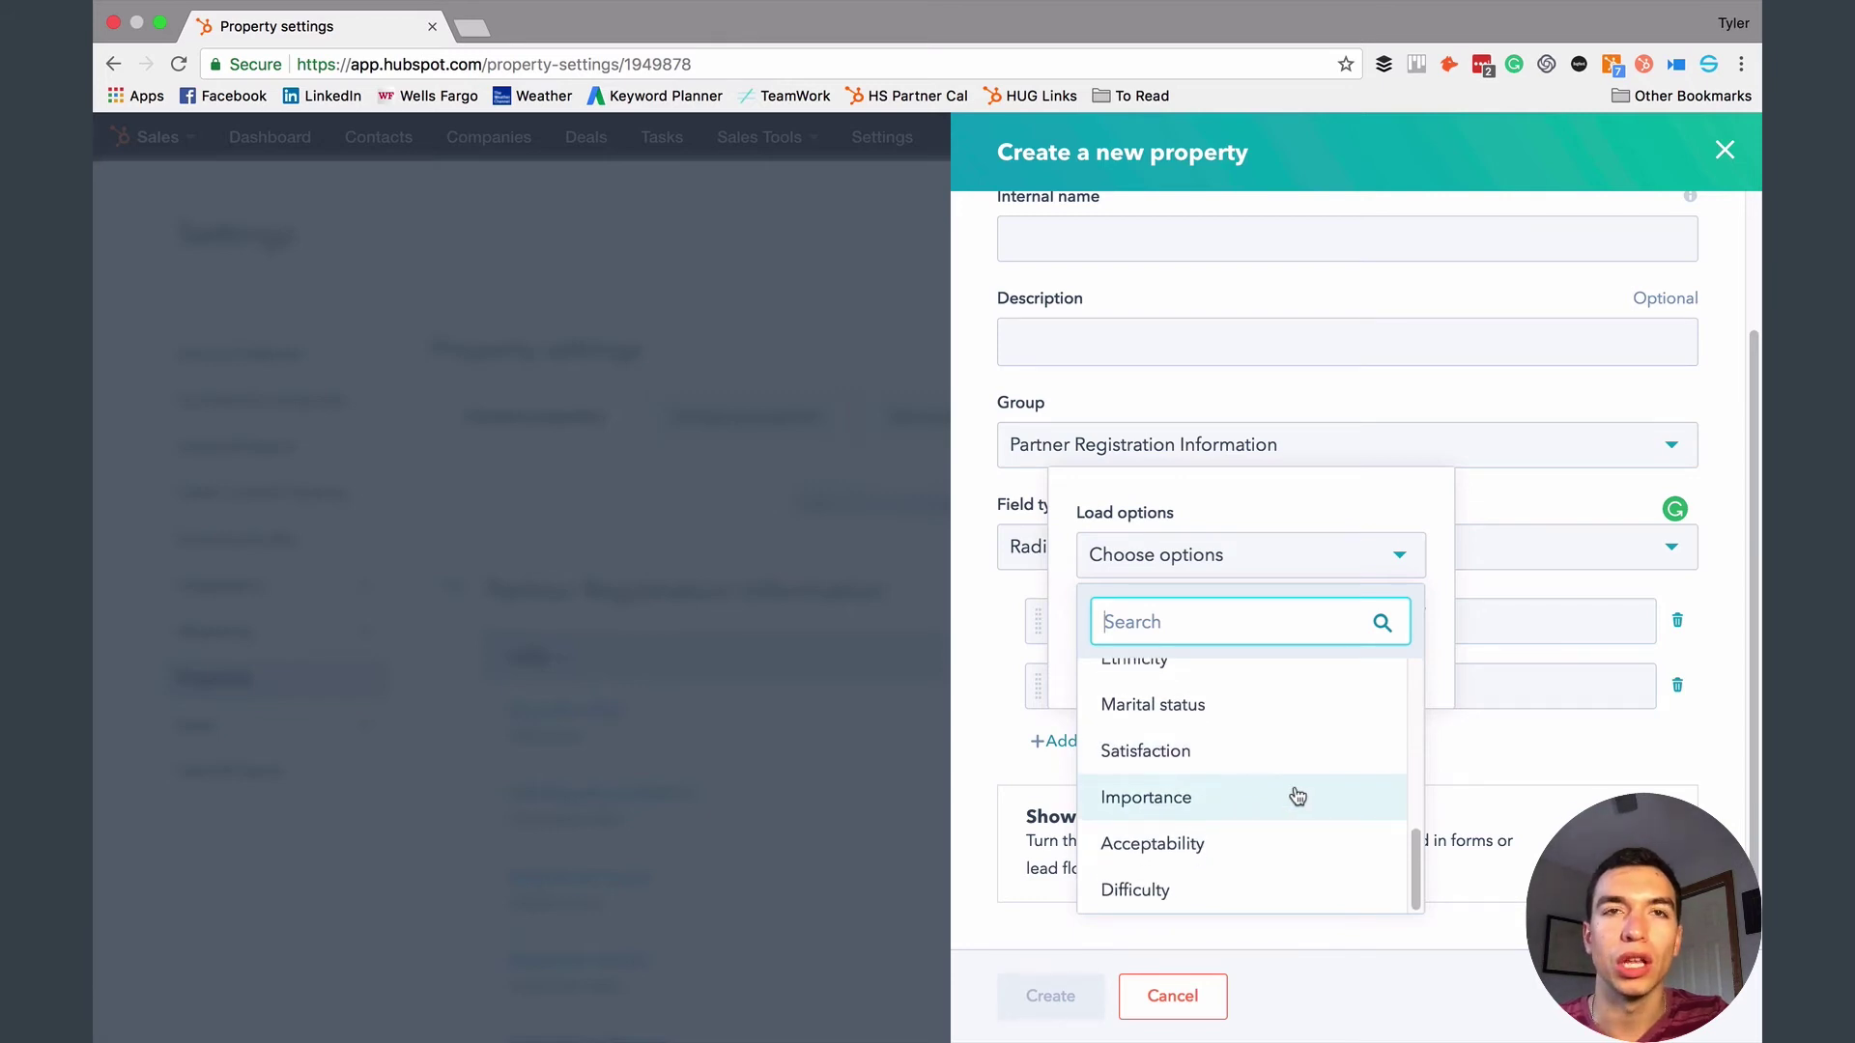
left_click(1207, 720)
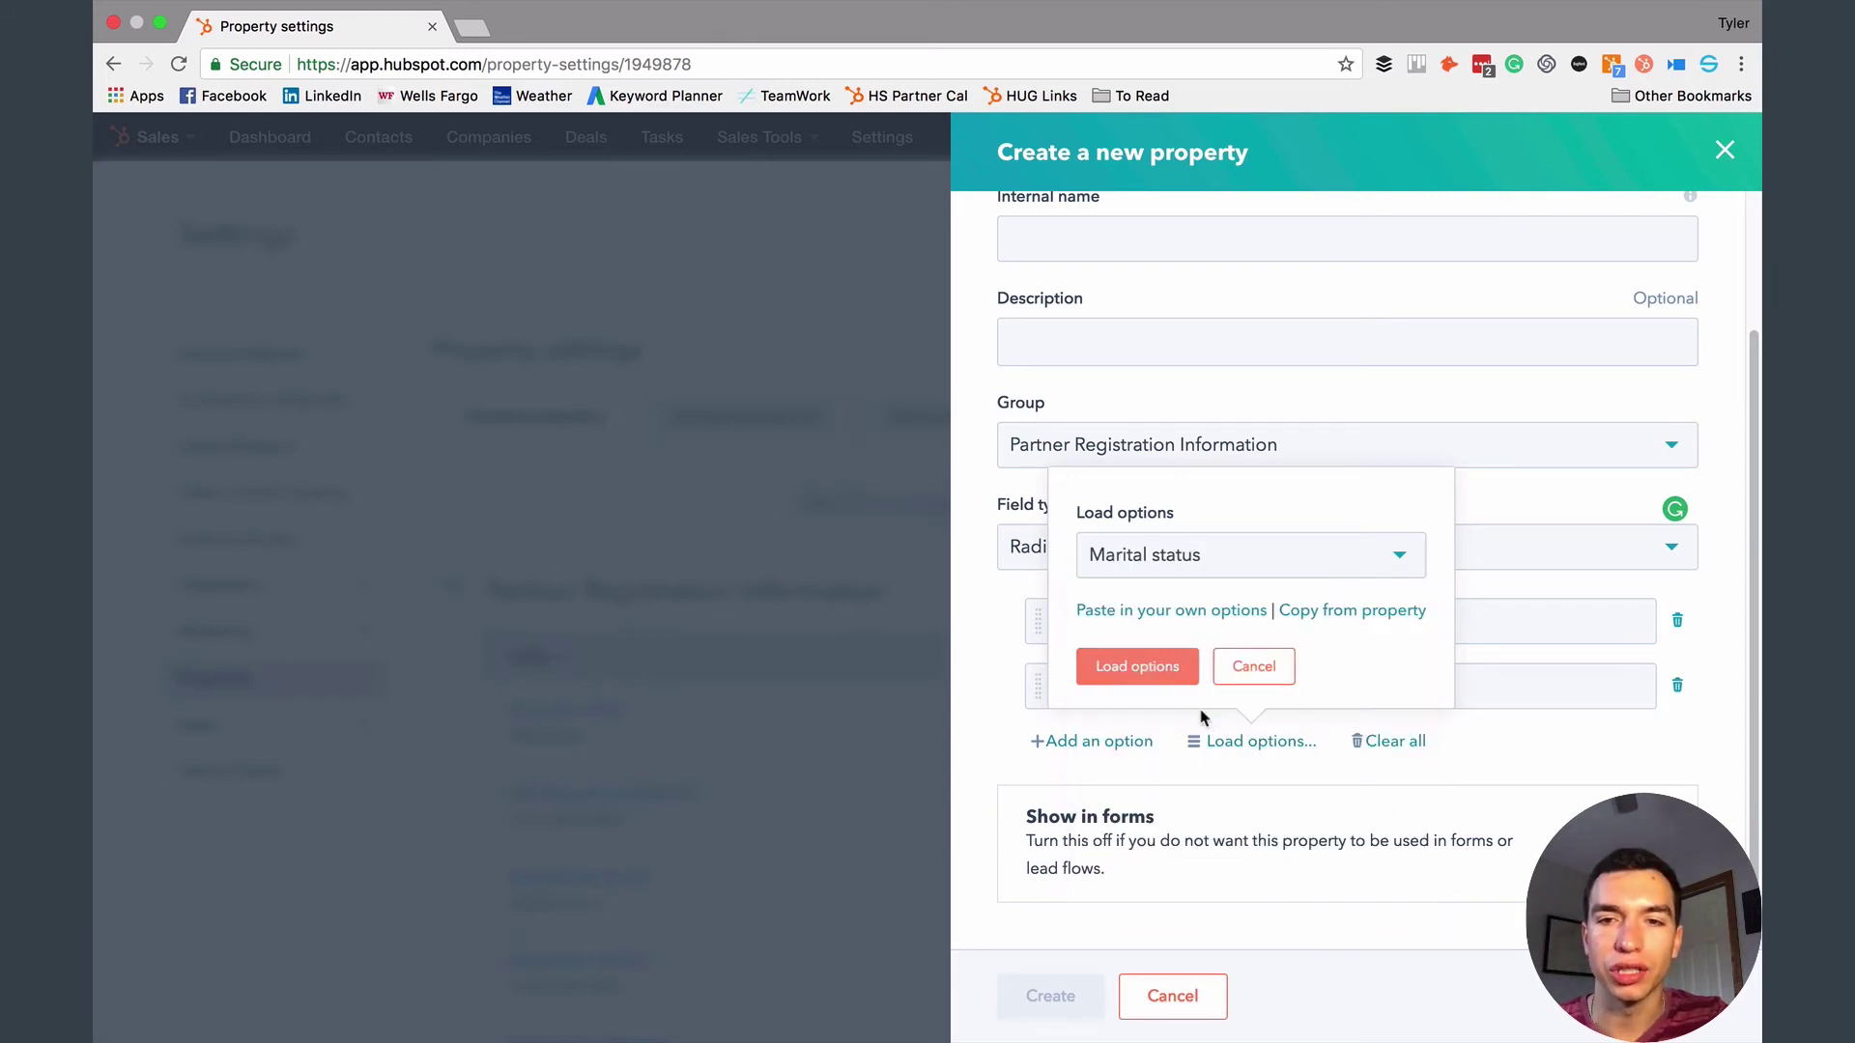
left_click(1158, 678)
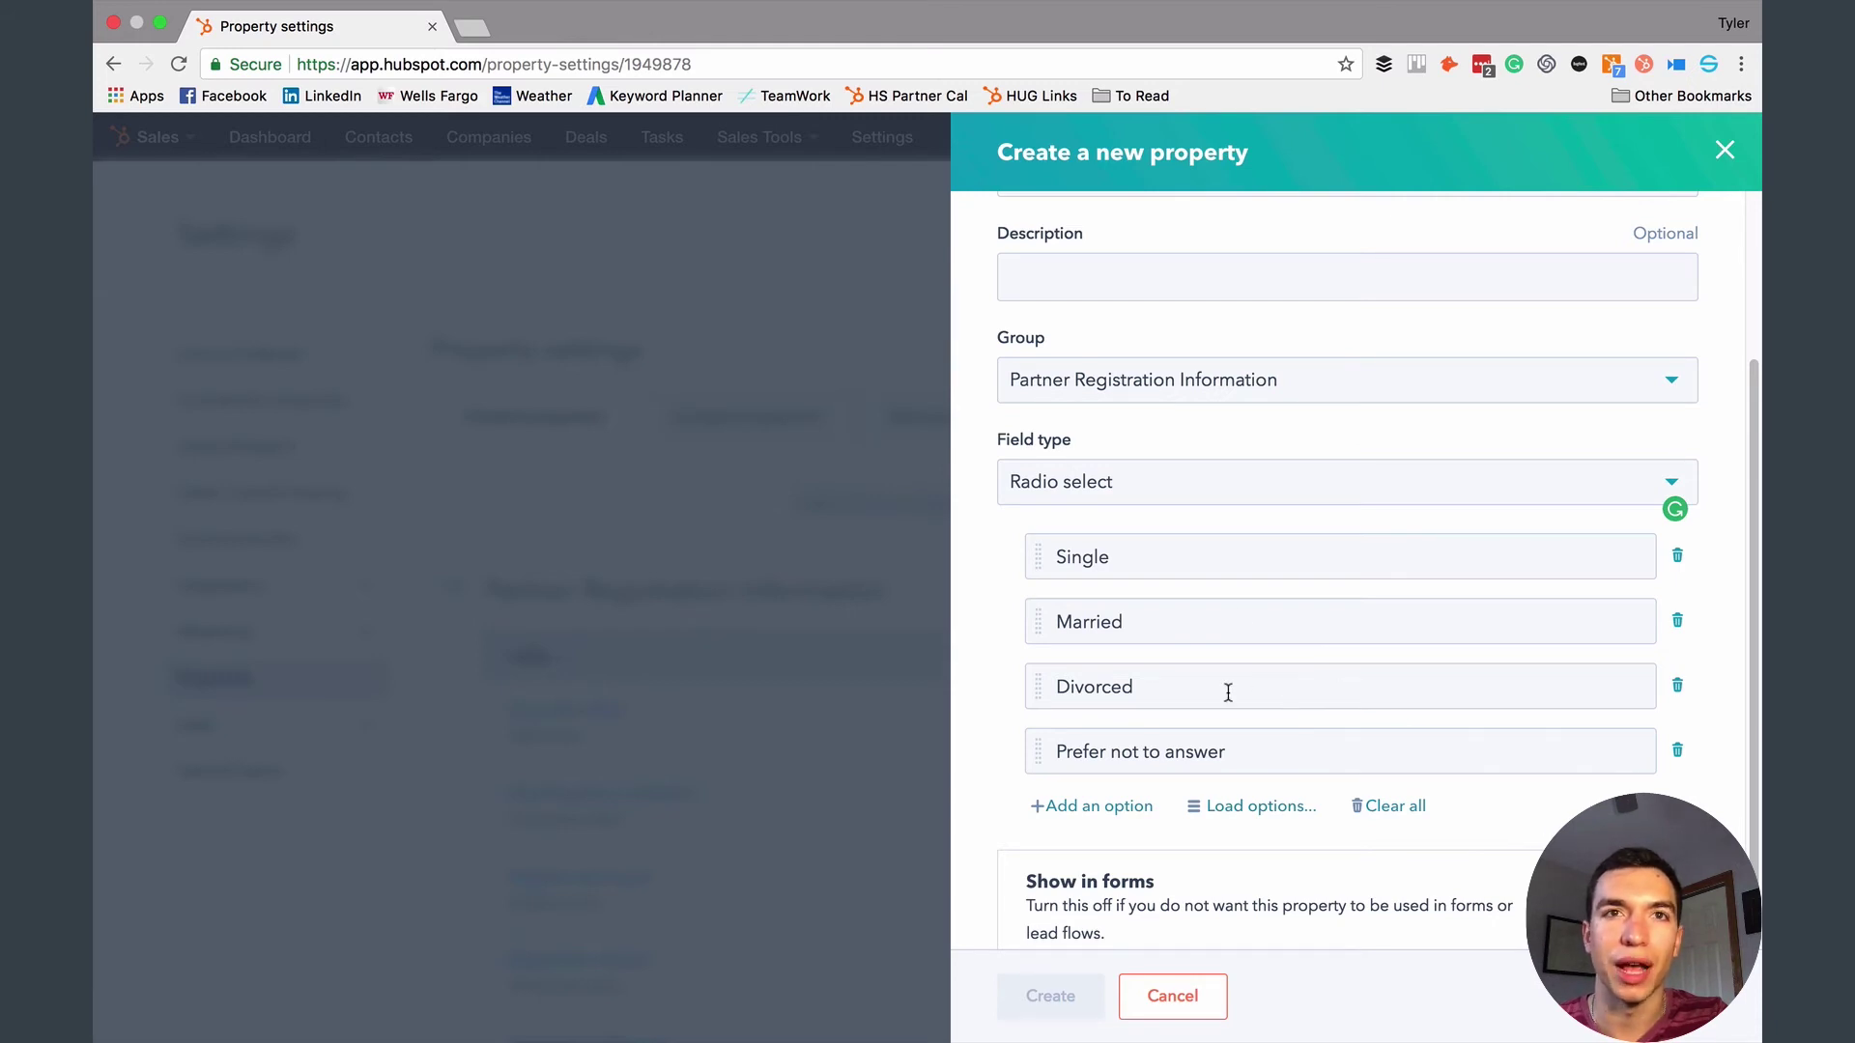
scroll(1271, 726, "down", 2)
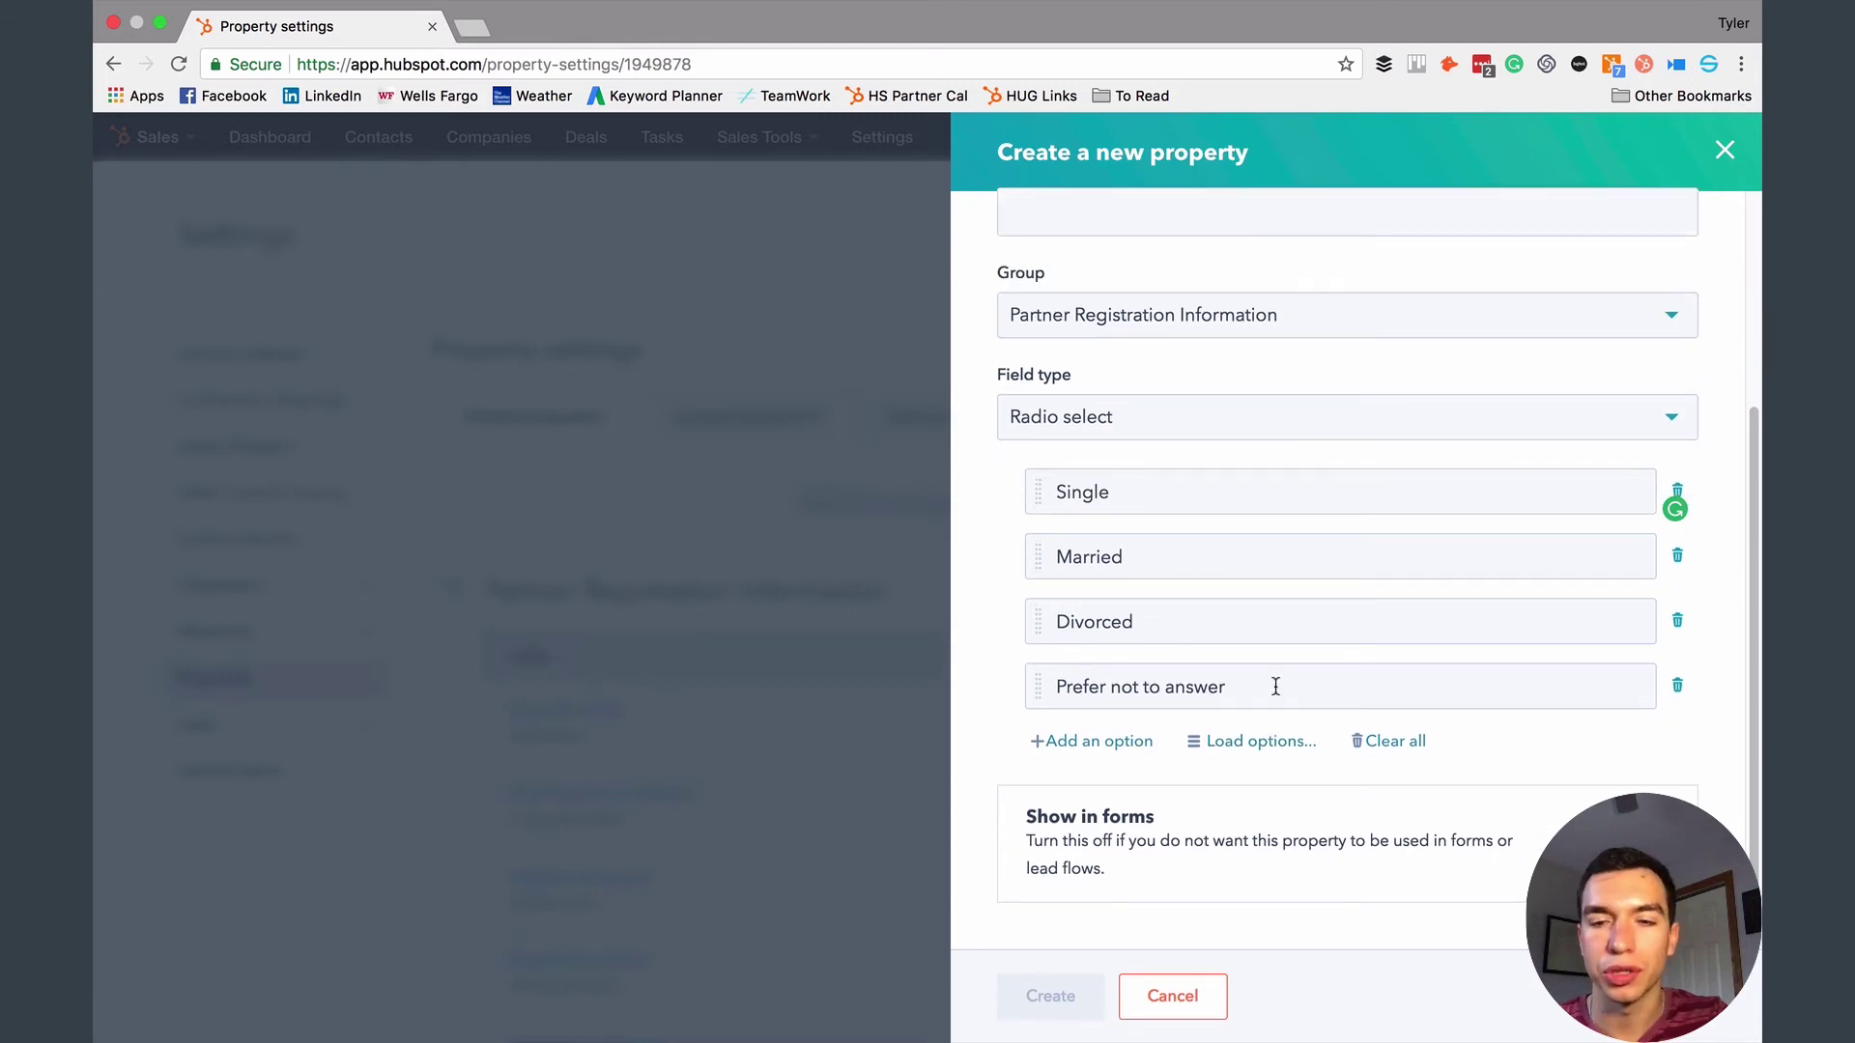
scroll(1182, 506, "up", 5)
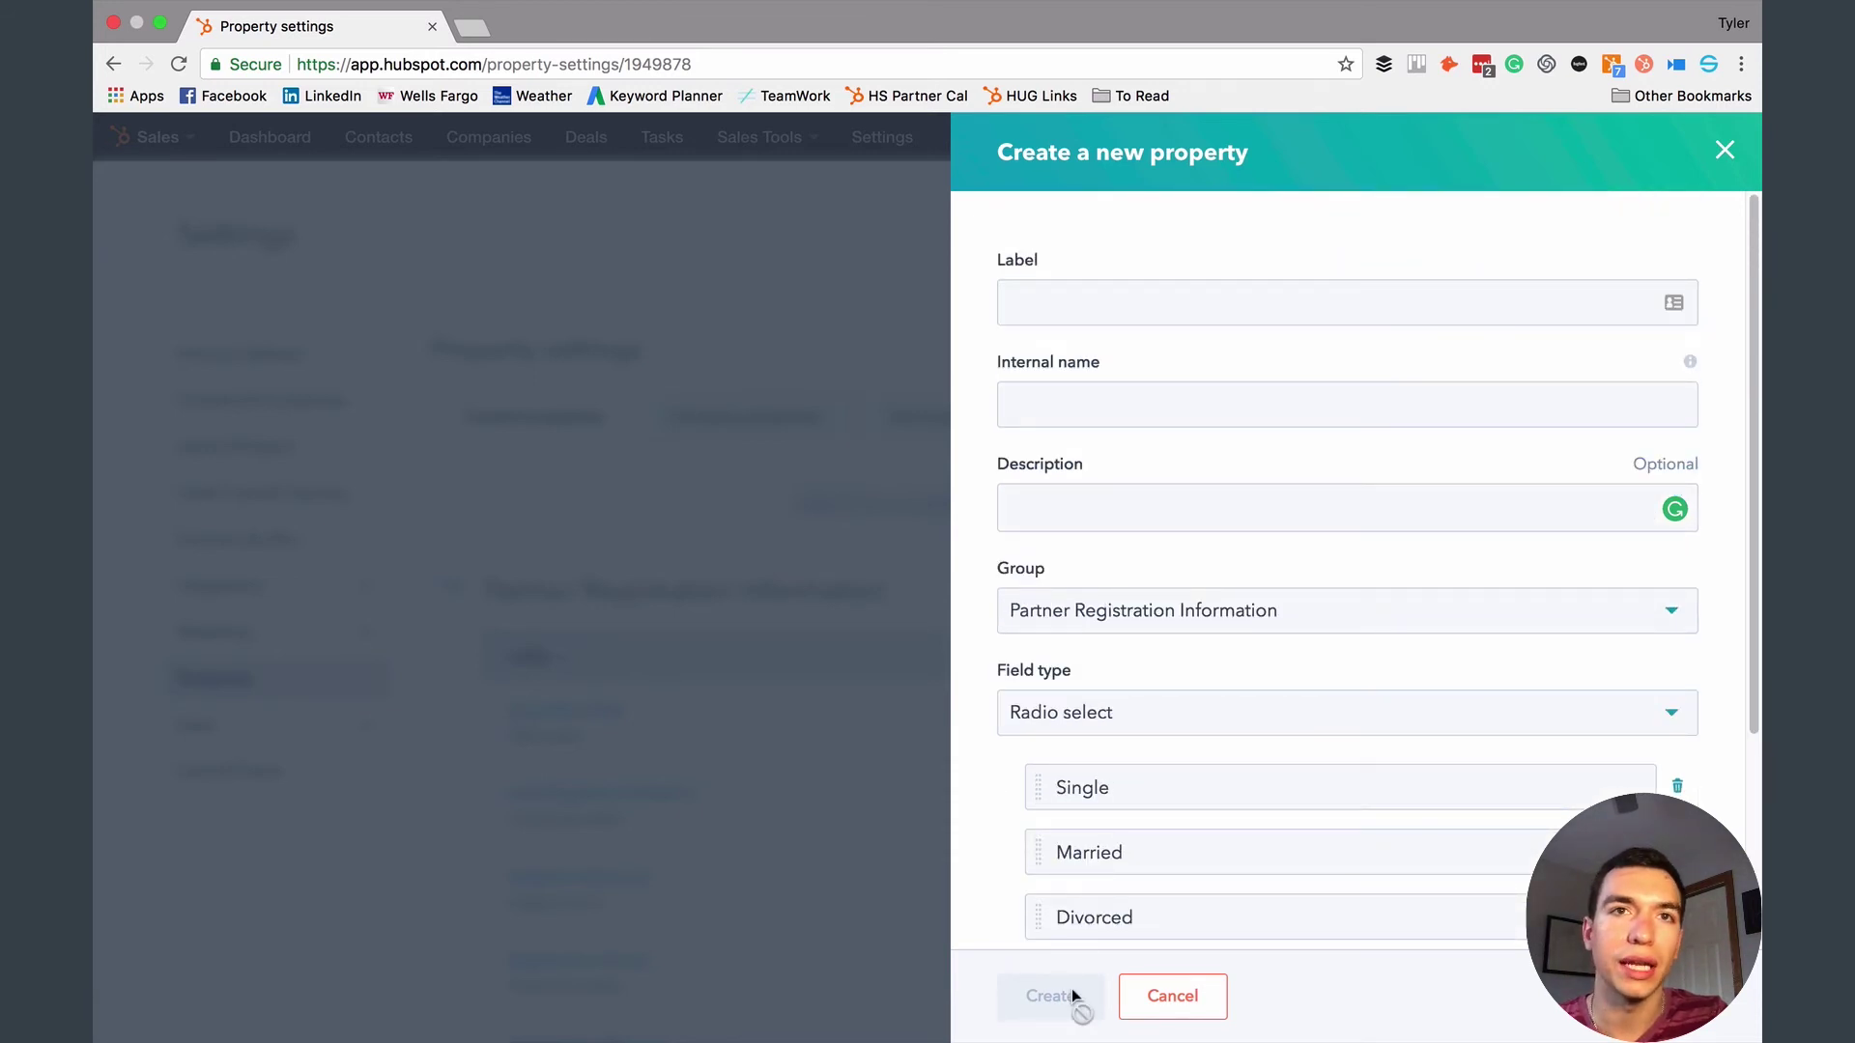
- Cancel the radio-select property draft
scroll(1218, 873, "down", 5)
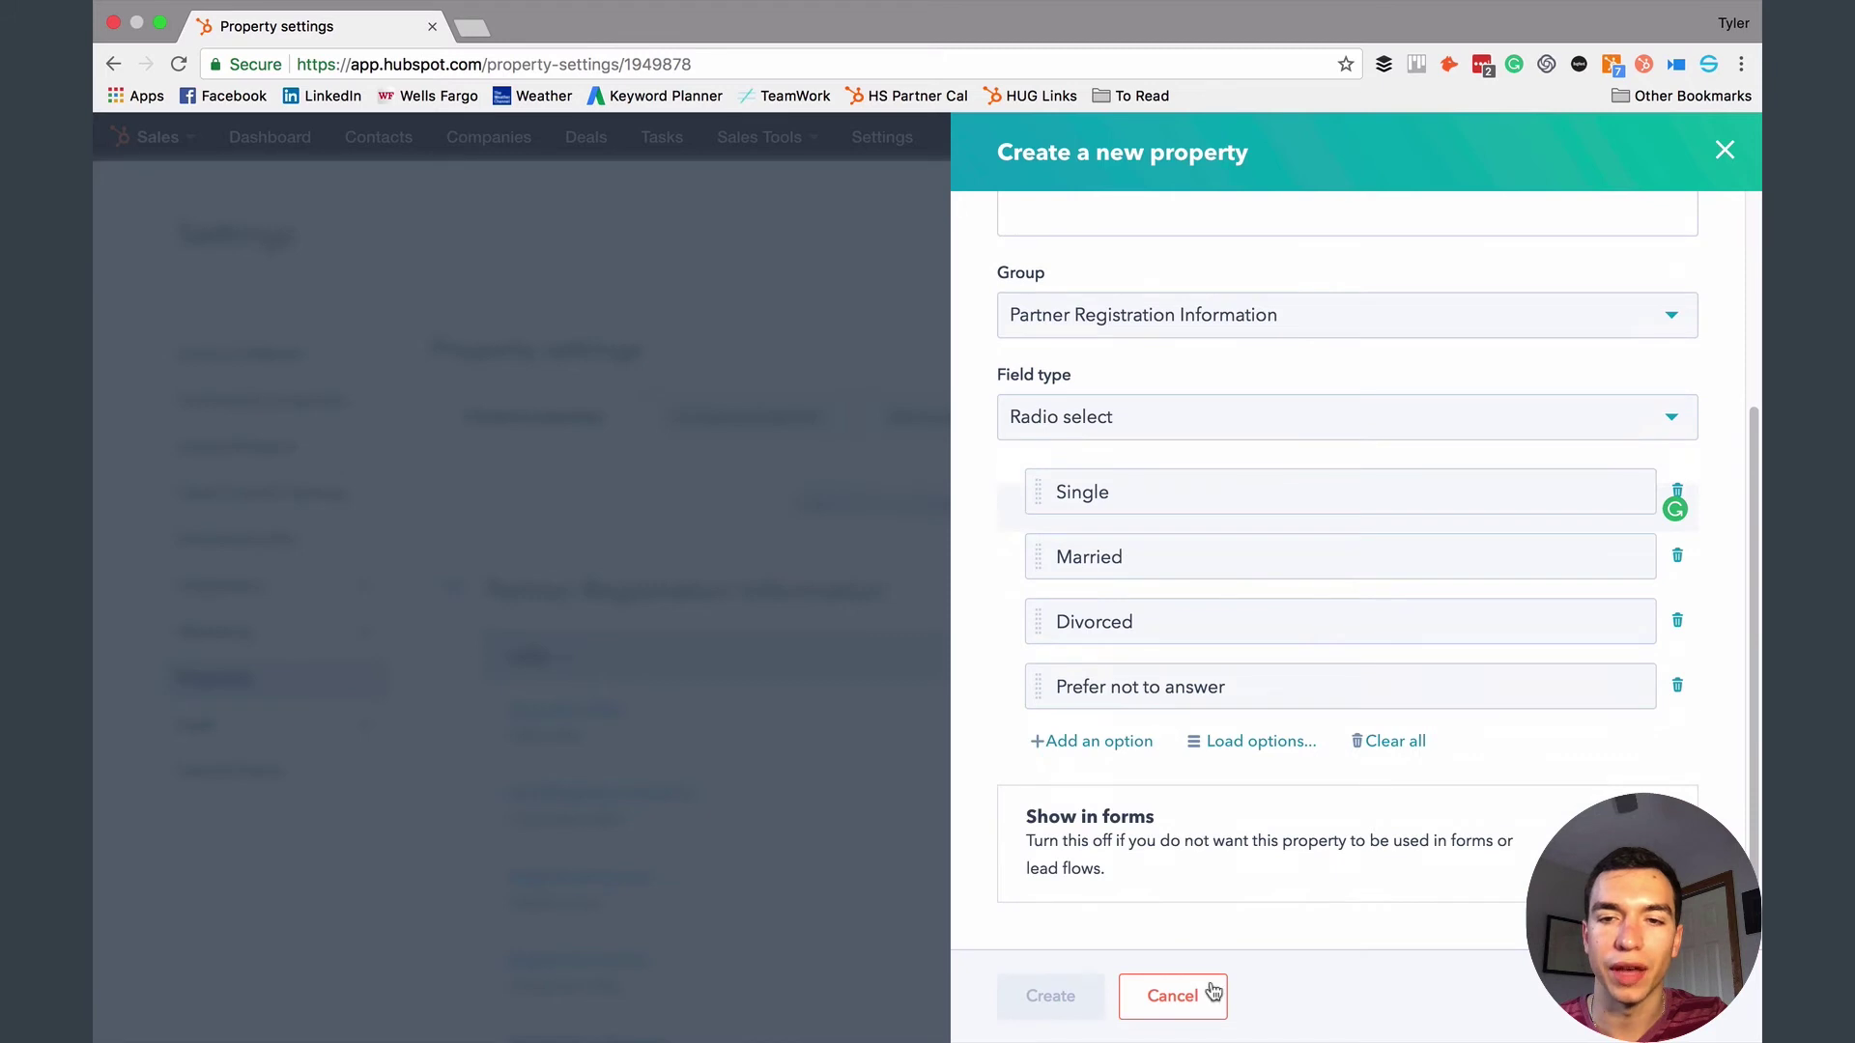
left_click(1184, 1008)
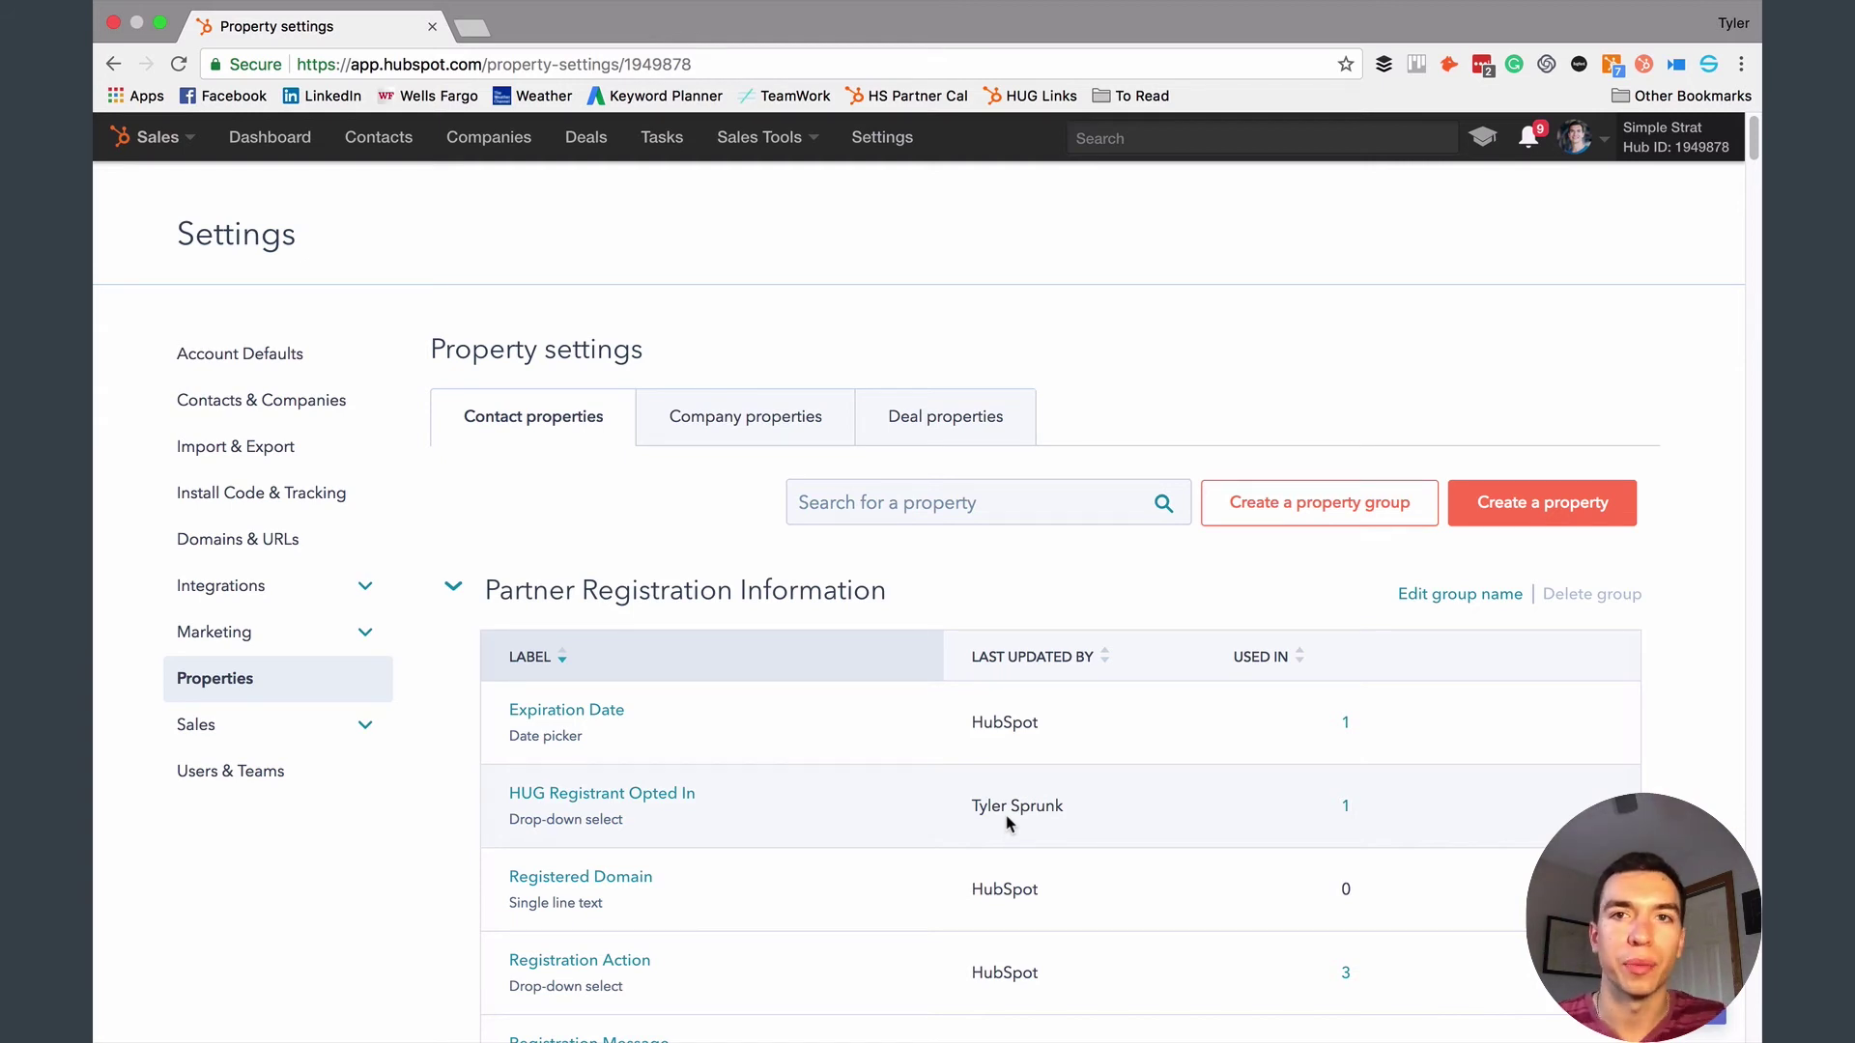
left_click(1178, 147)
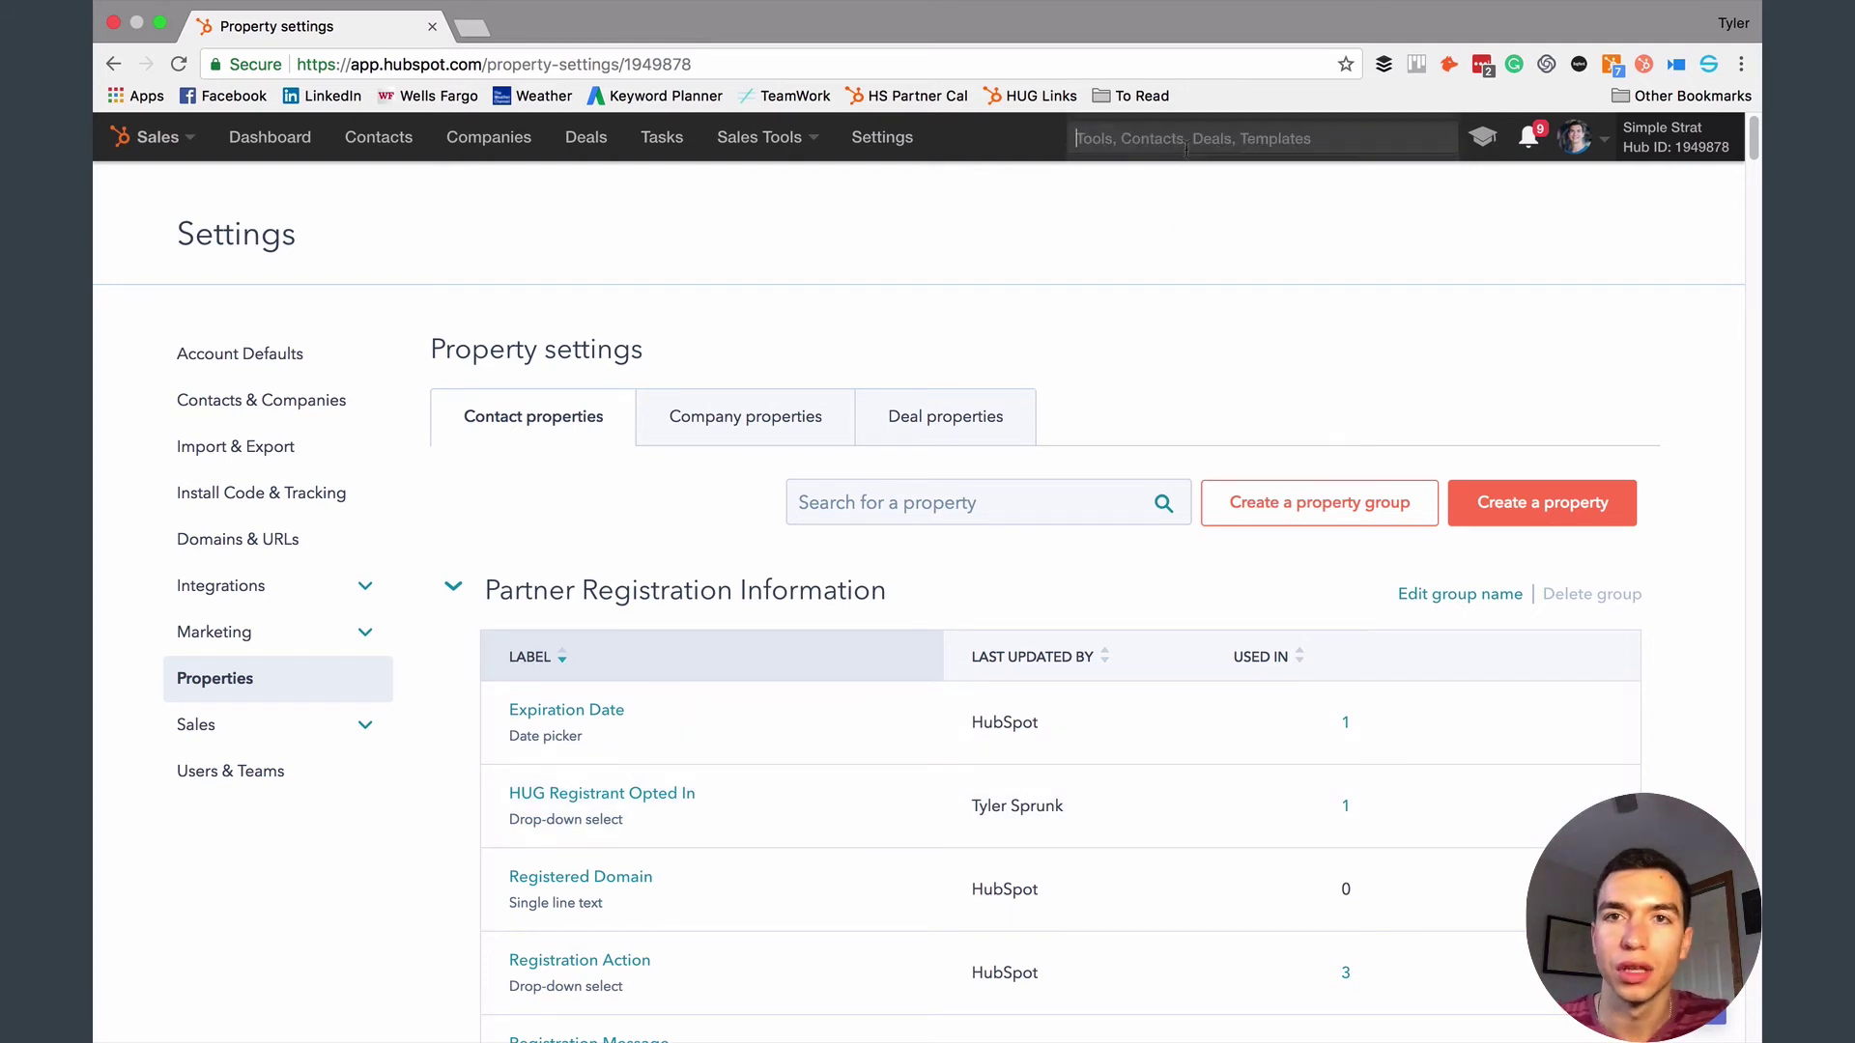
- Create a single-line text contact property labelled 'test'
left_click(1504, 520)
left_click(1193, 302)
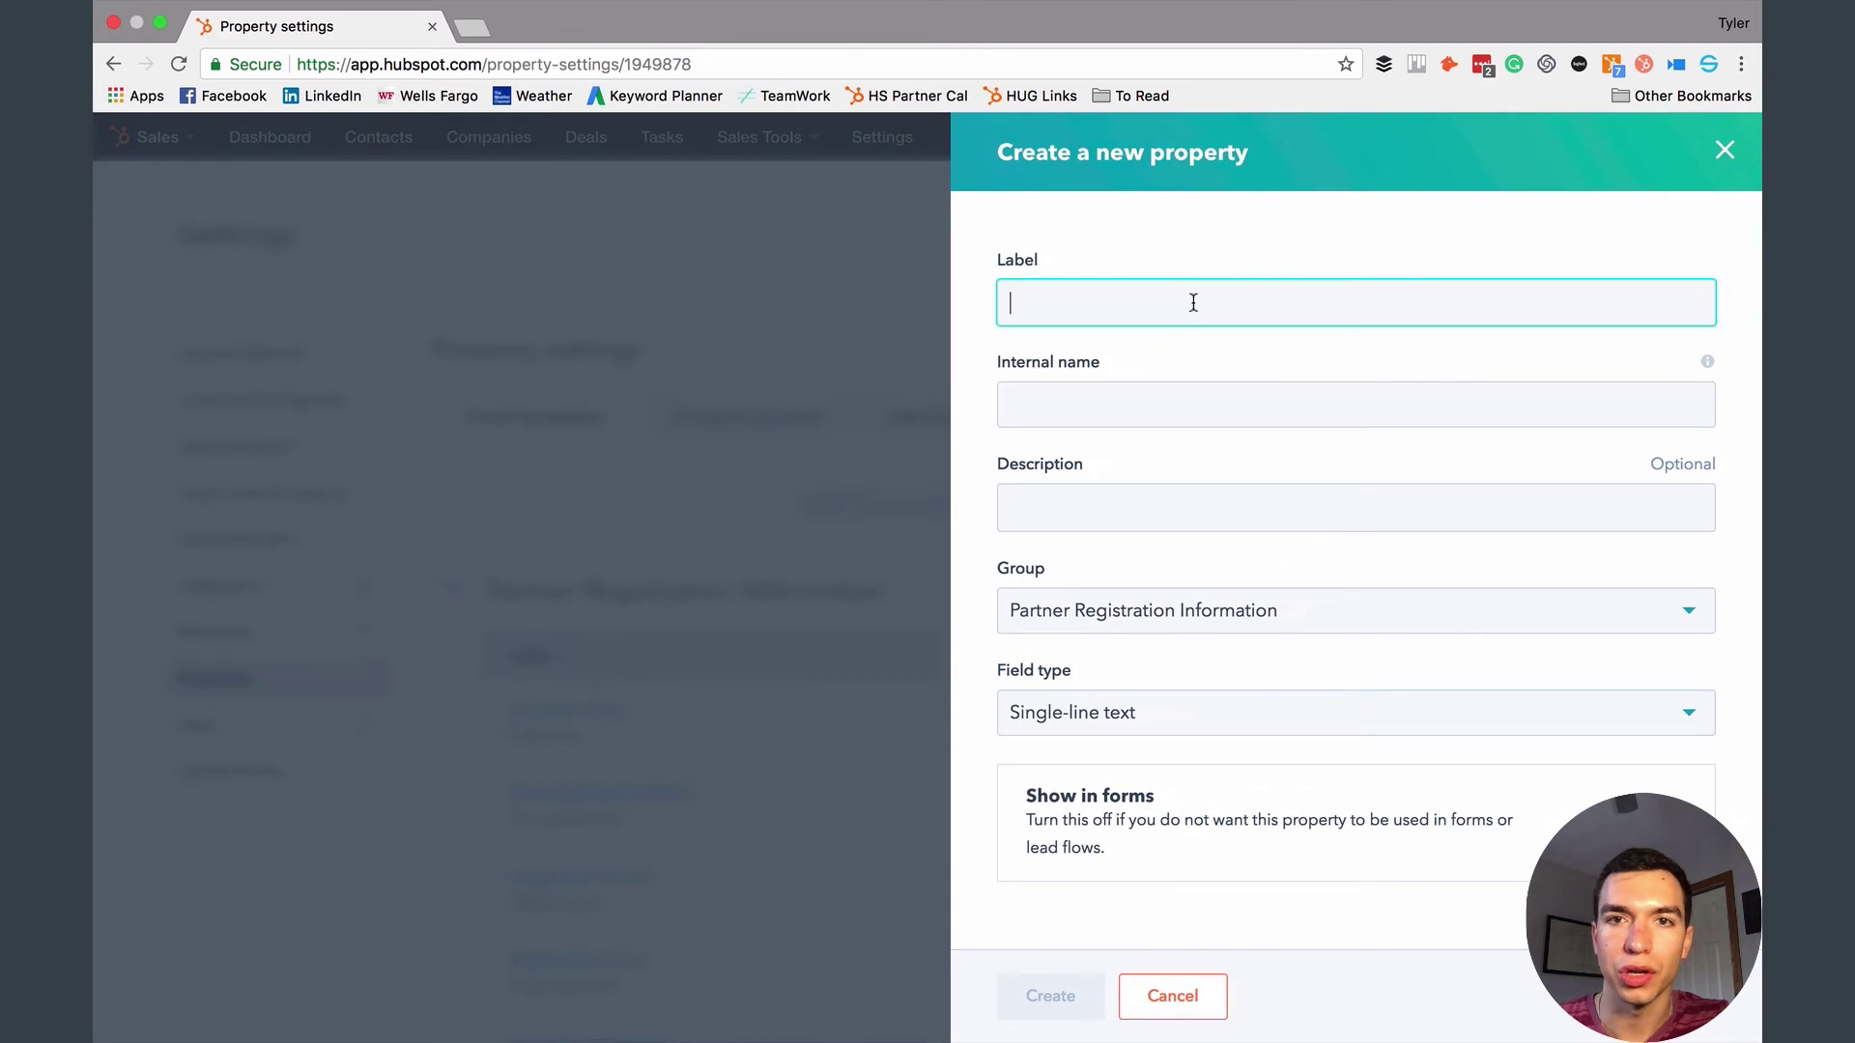
type("test")
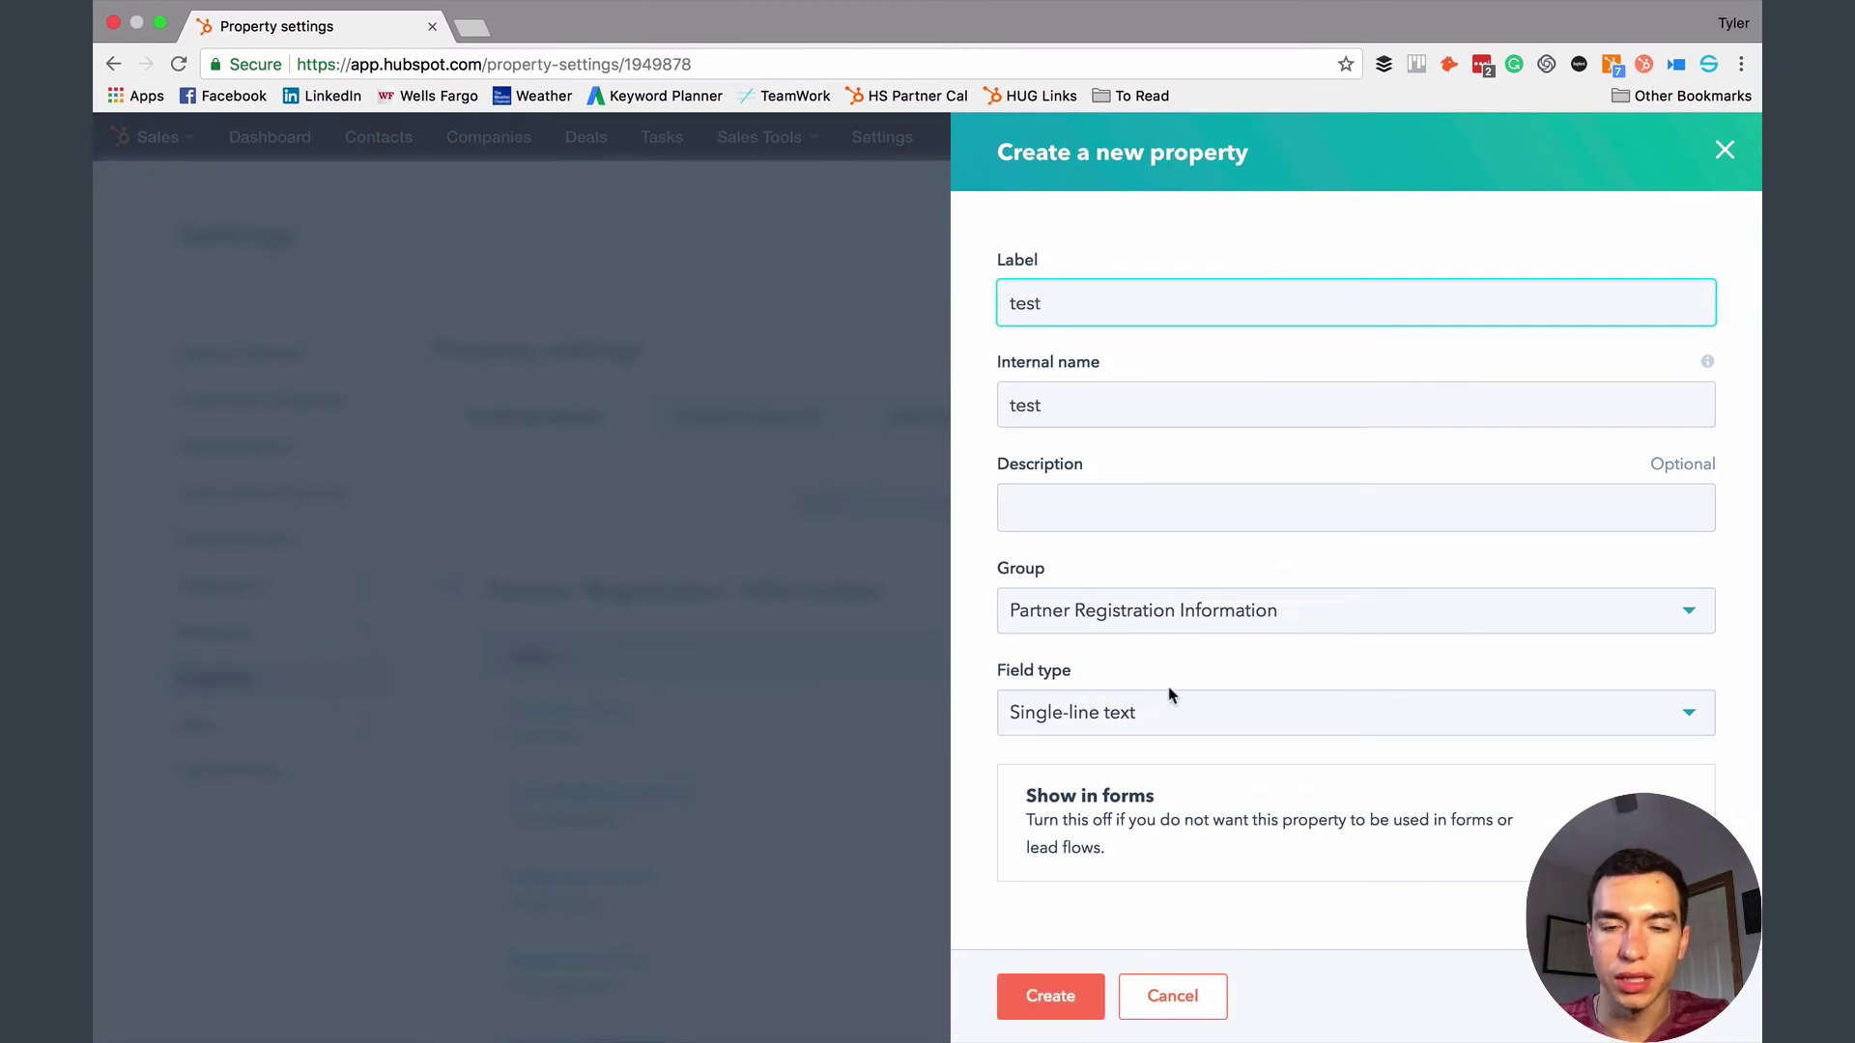
left_click(1053, 998)
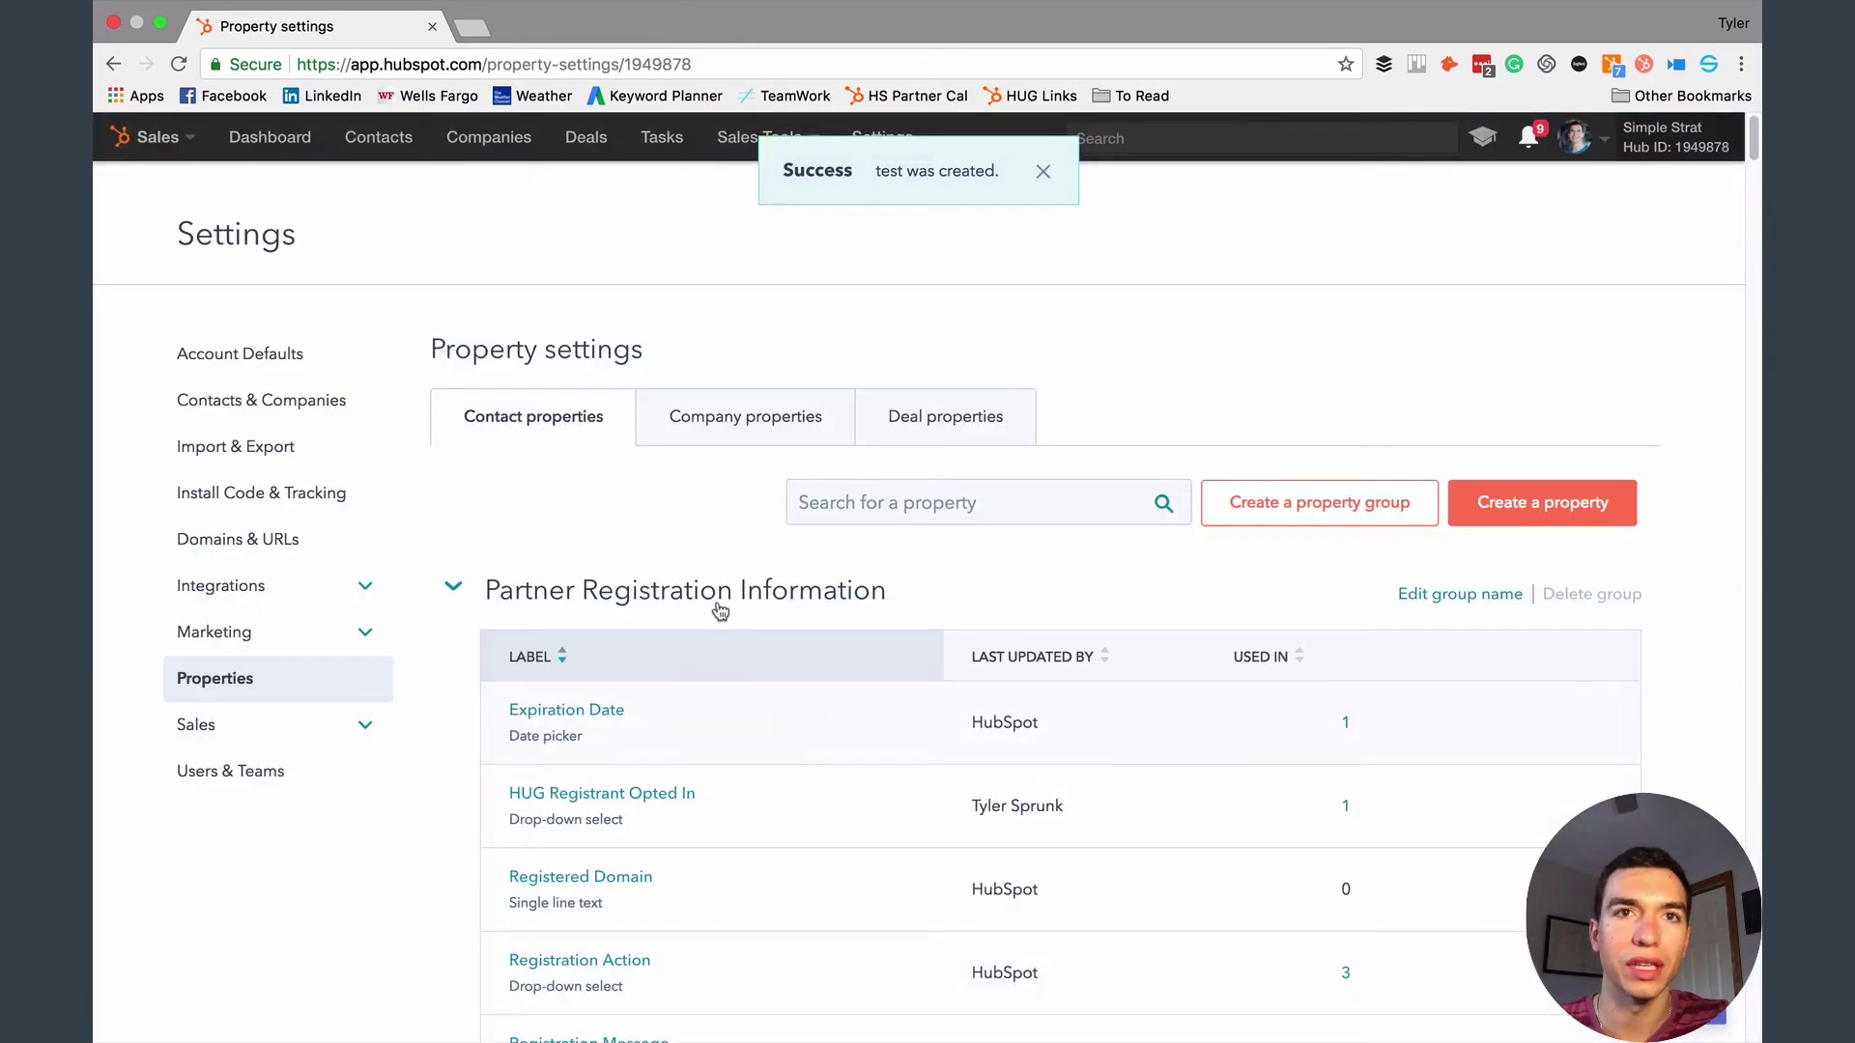
left_click(1257, 141)
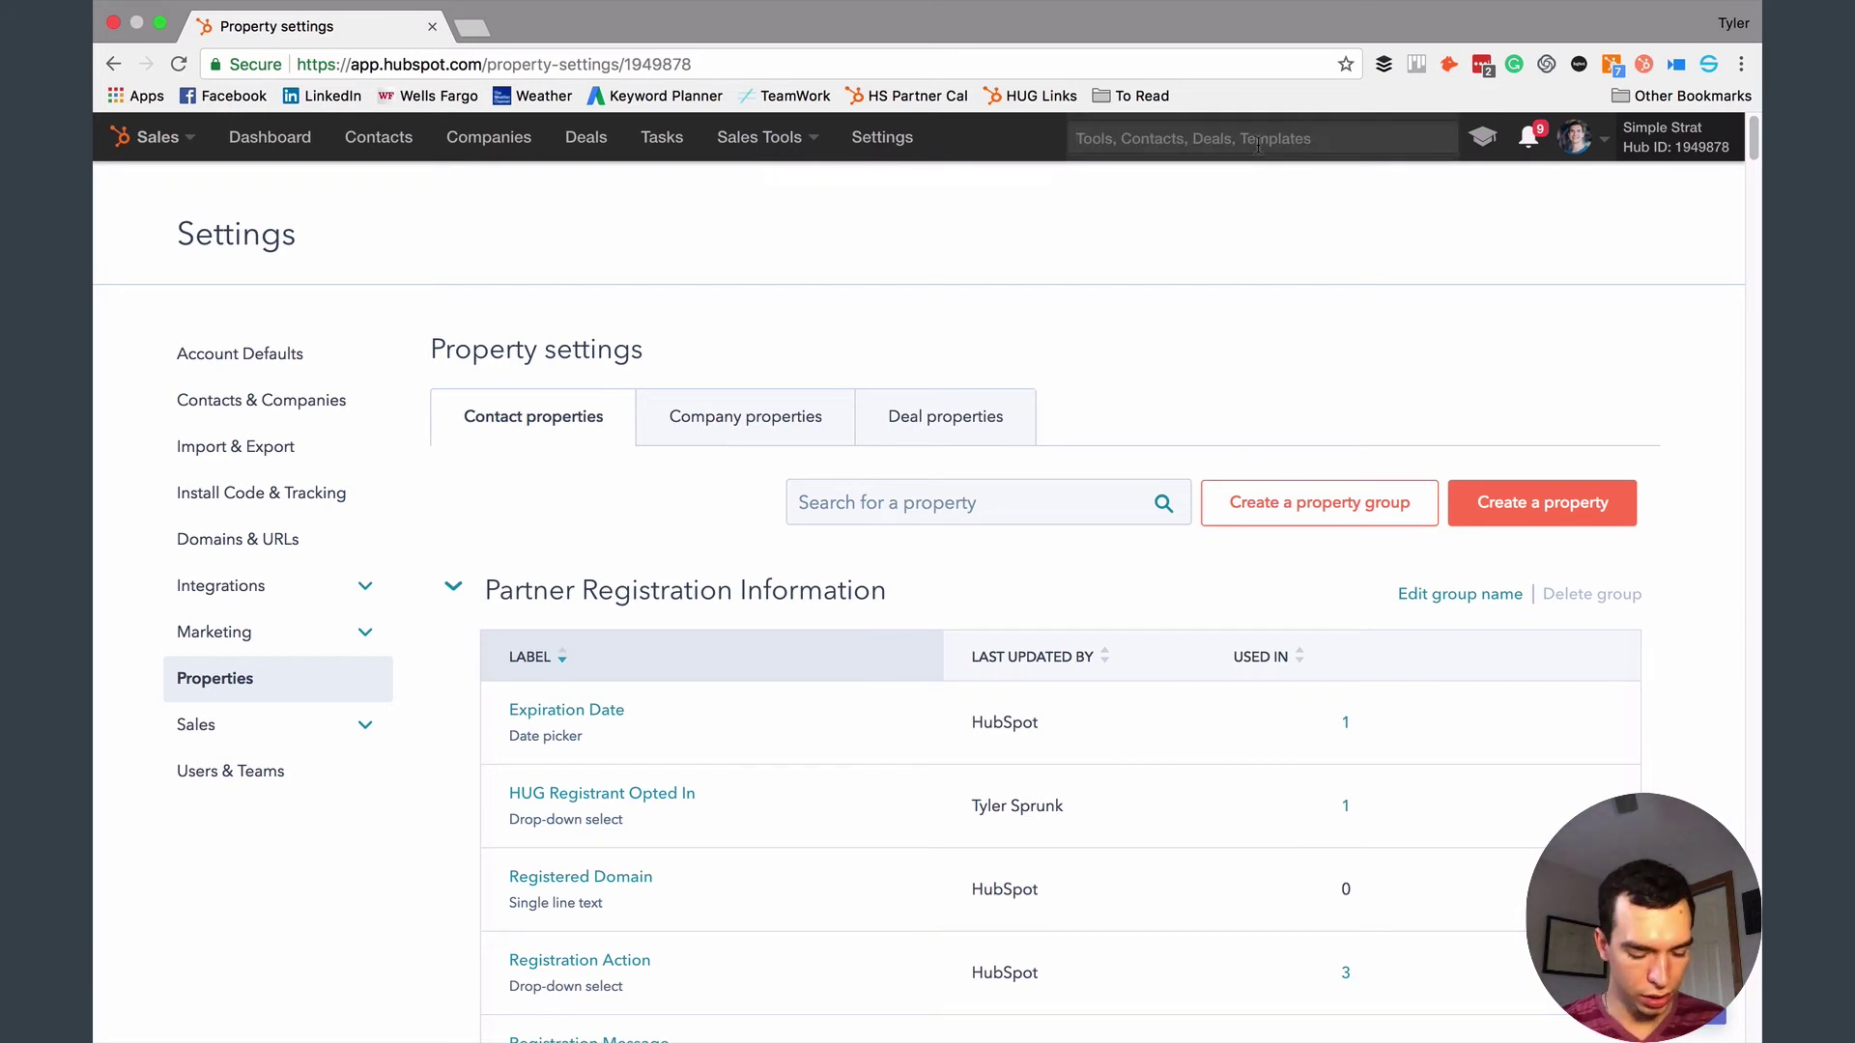
type("tyler")
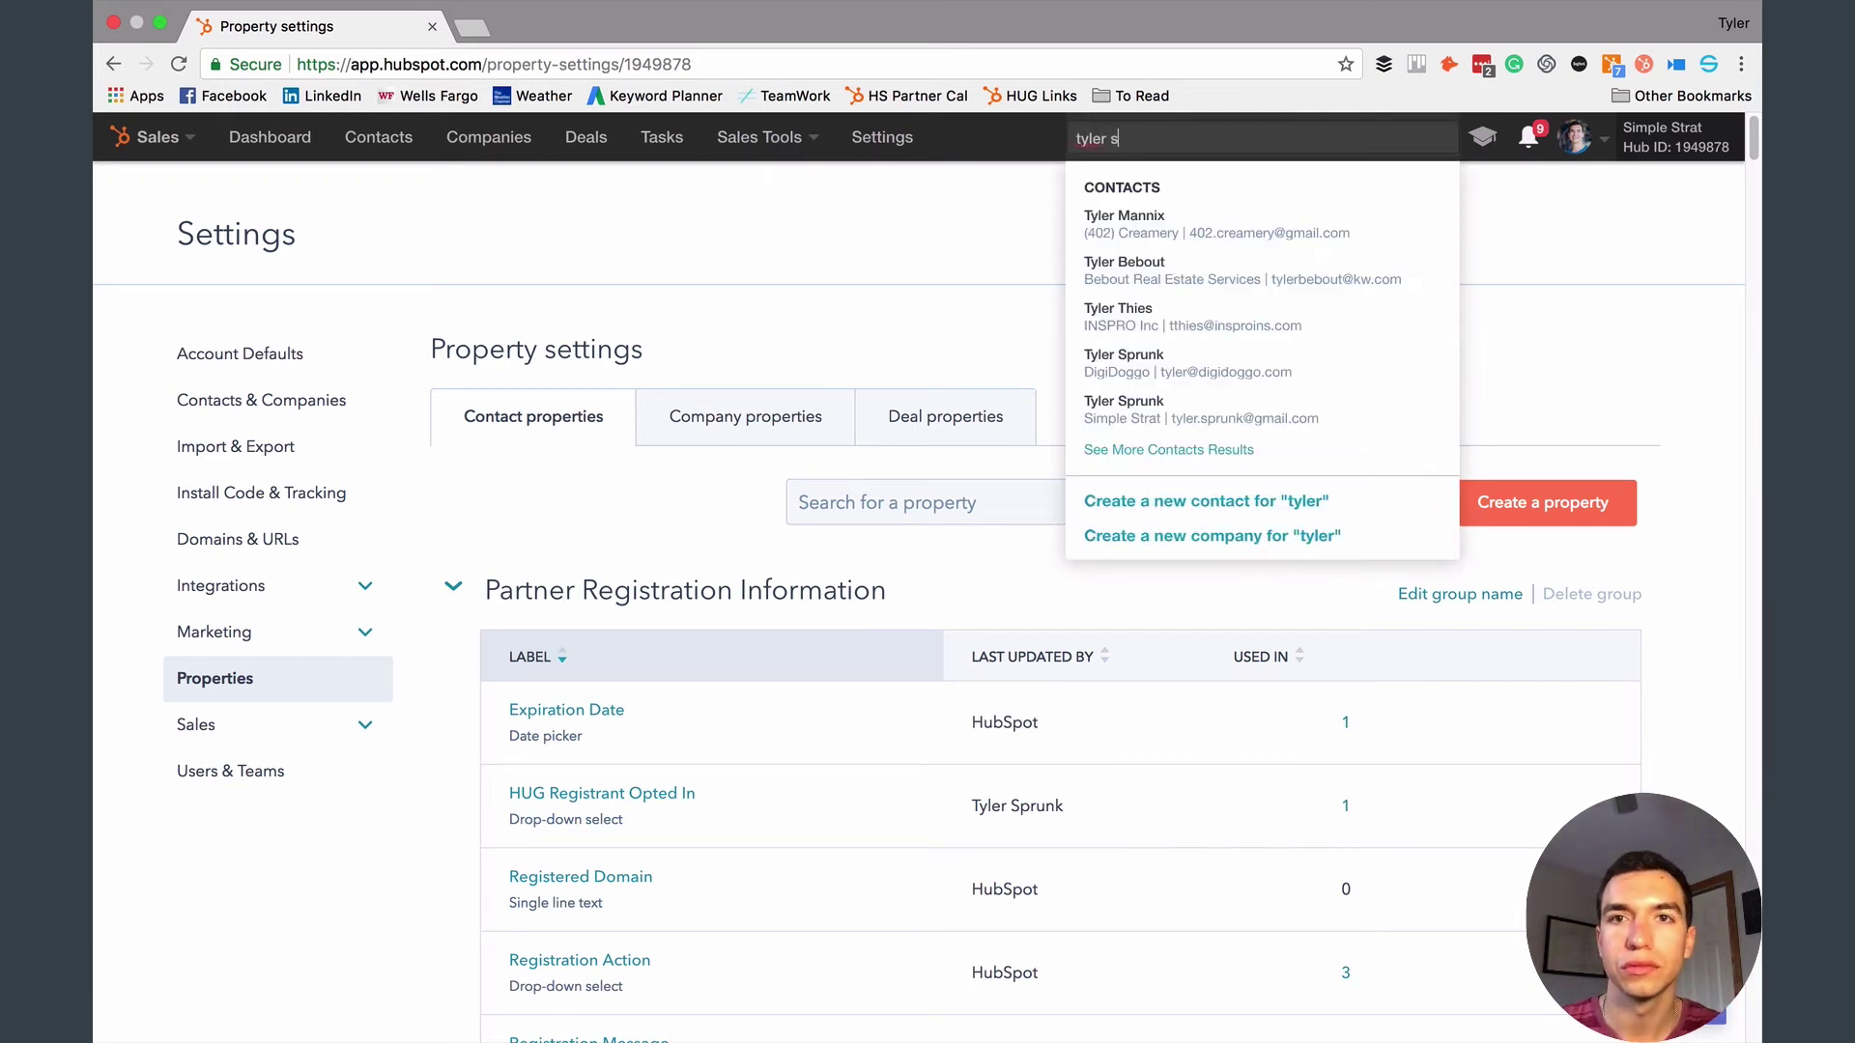
type(" s")
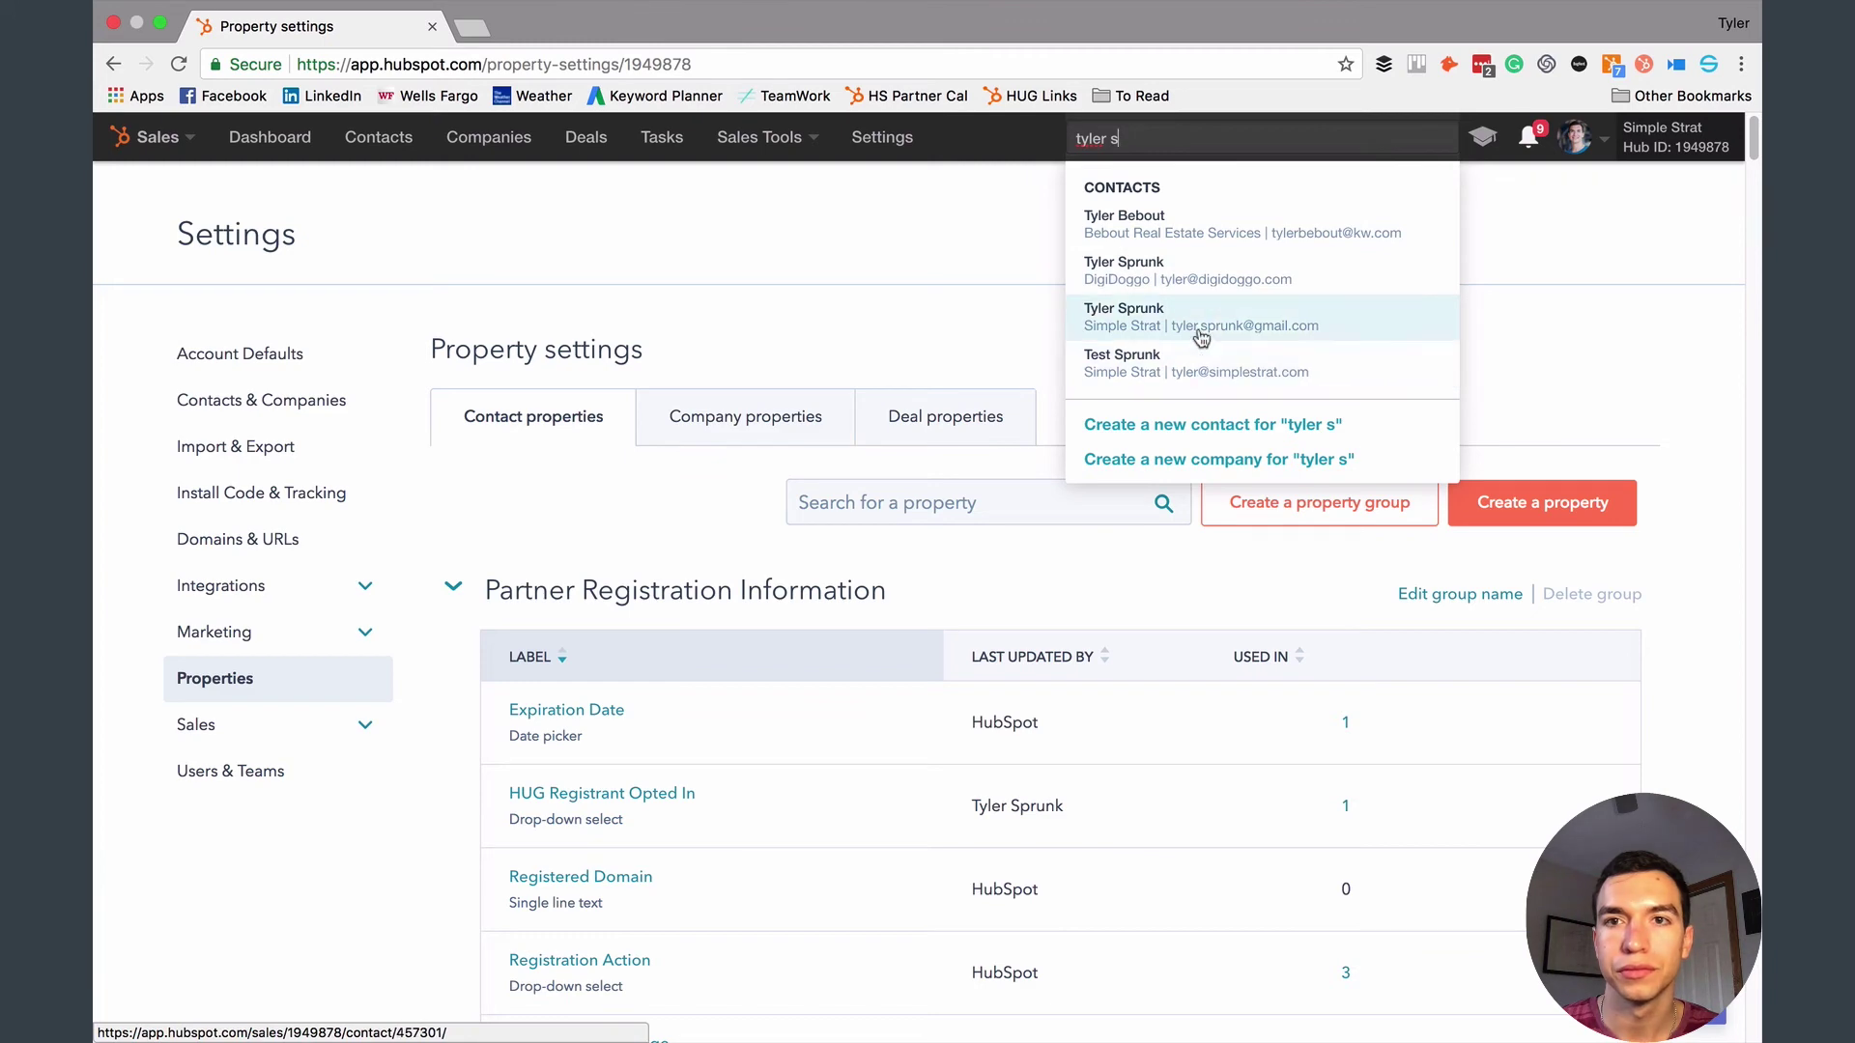
left_click(1202, 379)
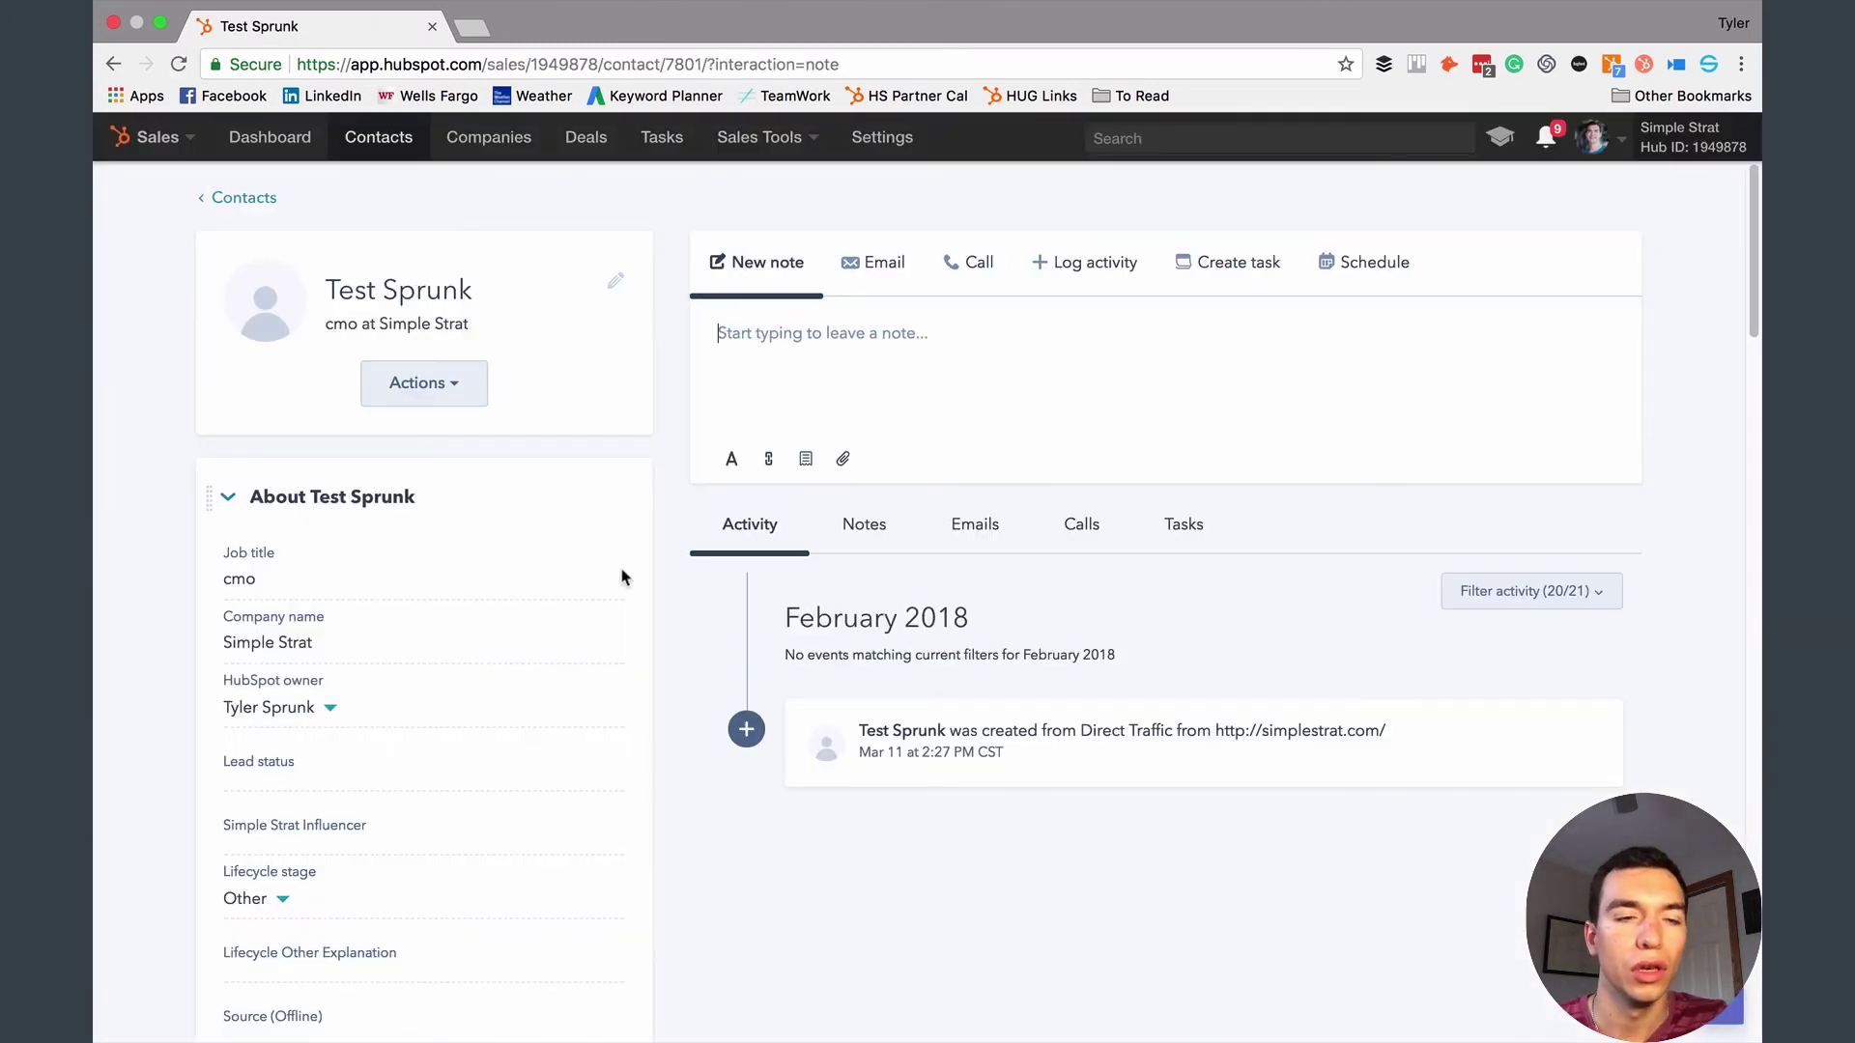
scroll(543, 632, "down", 7)
scroll(522, 633, "down", 5)
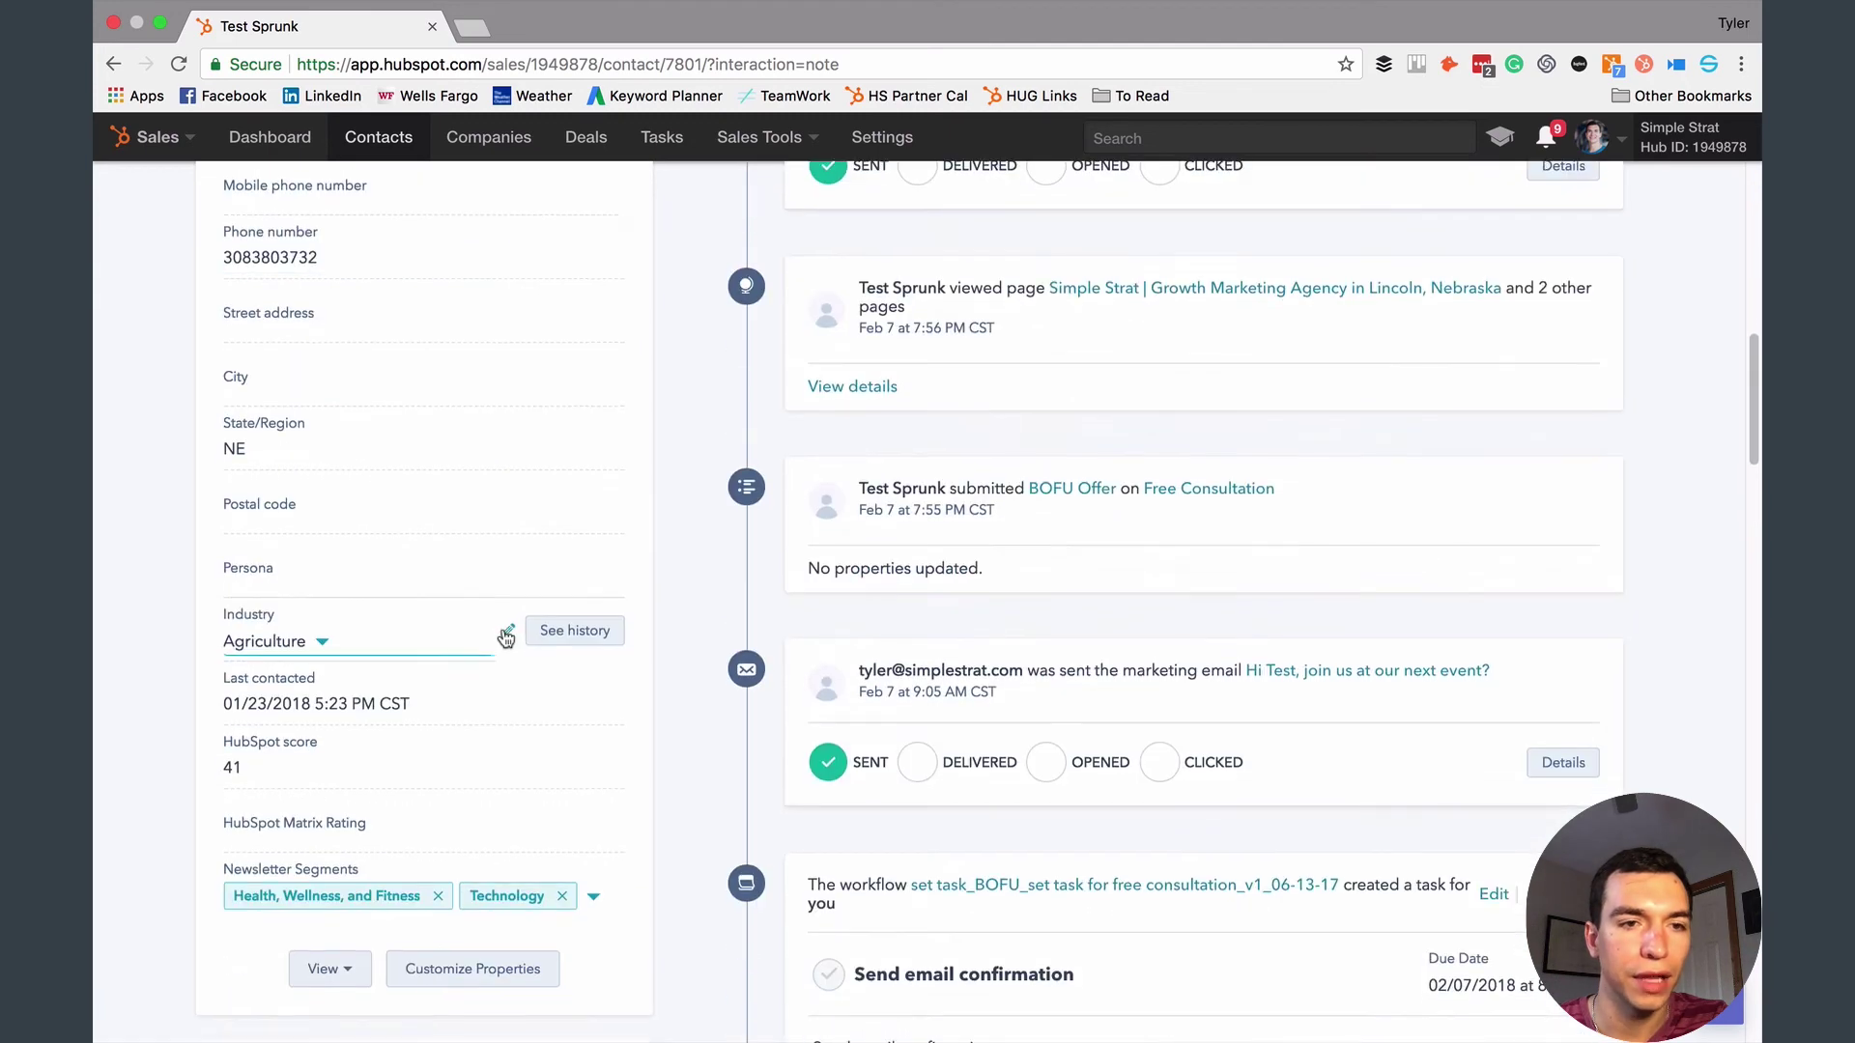
scroll(412, 585, "up", 7)
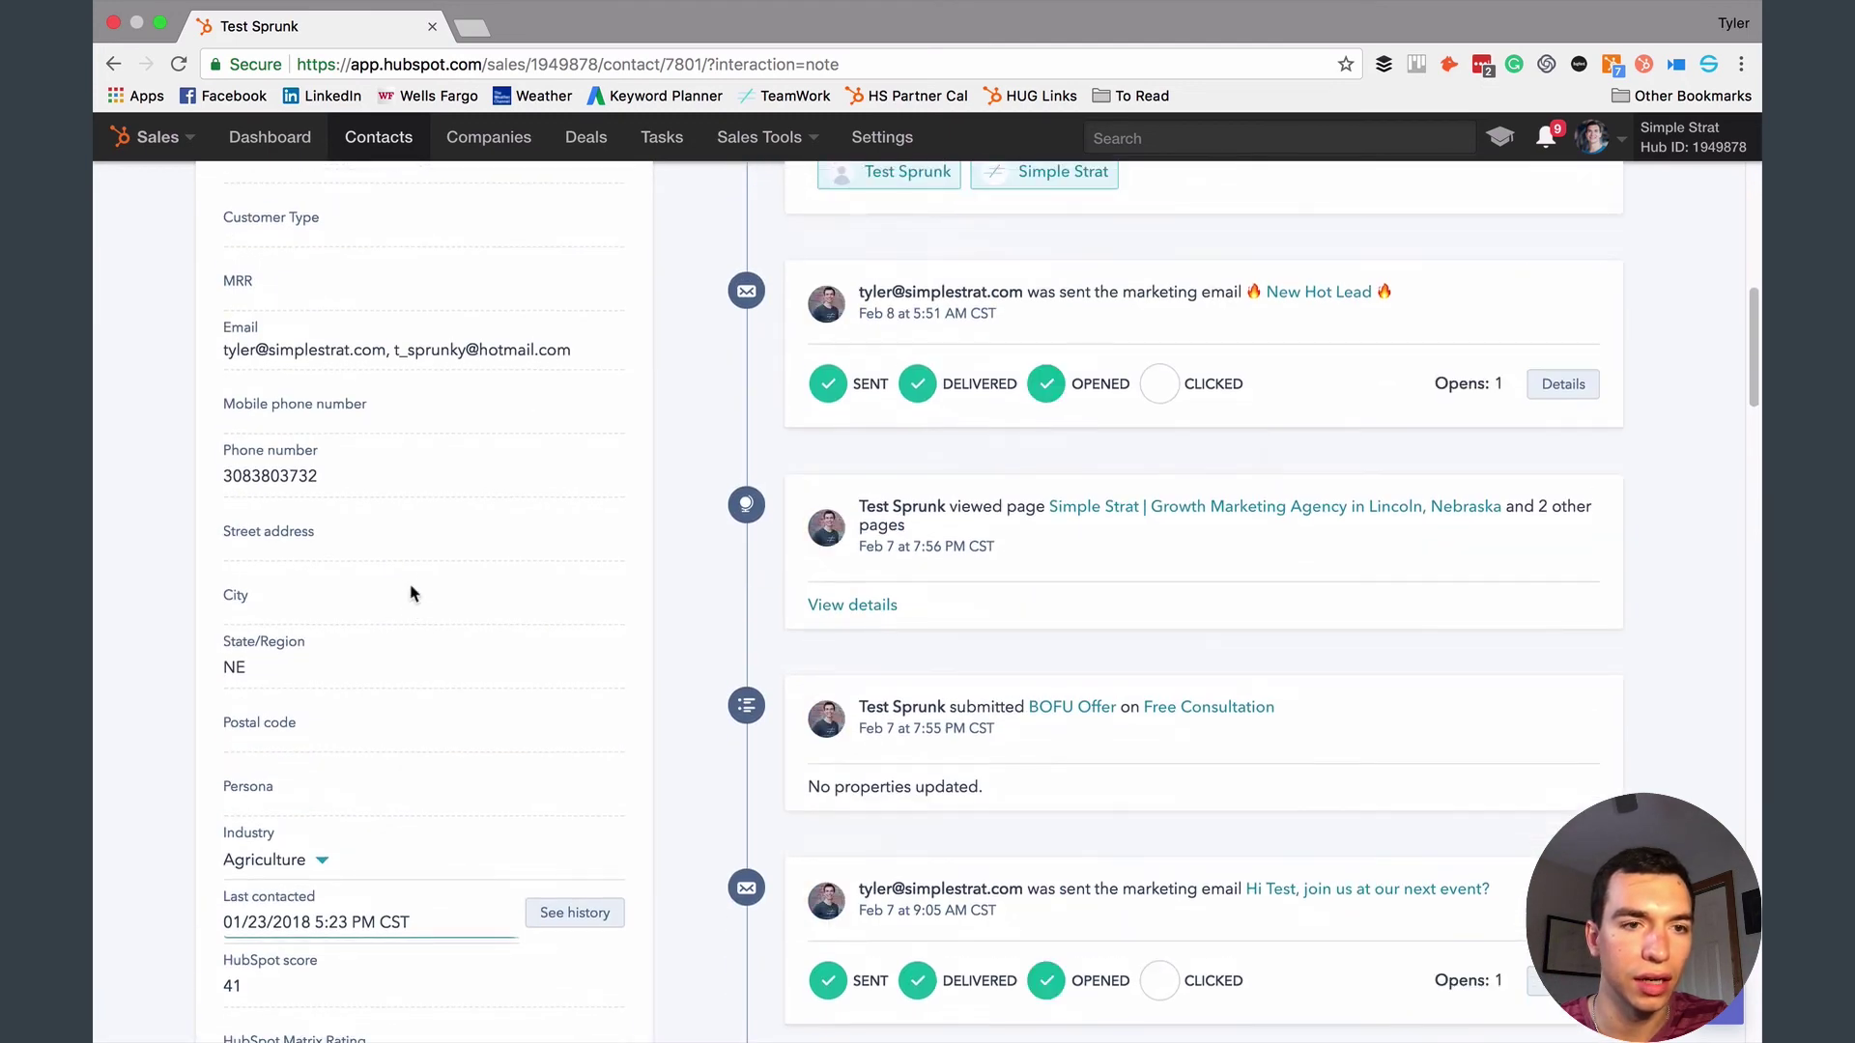
scroll(410, 586, "up", 2)
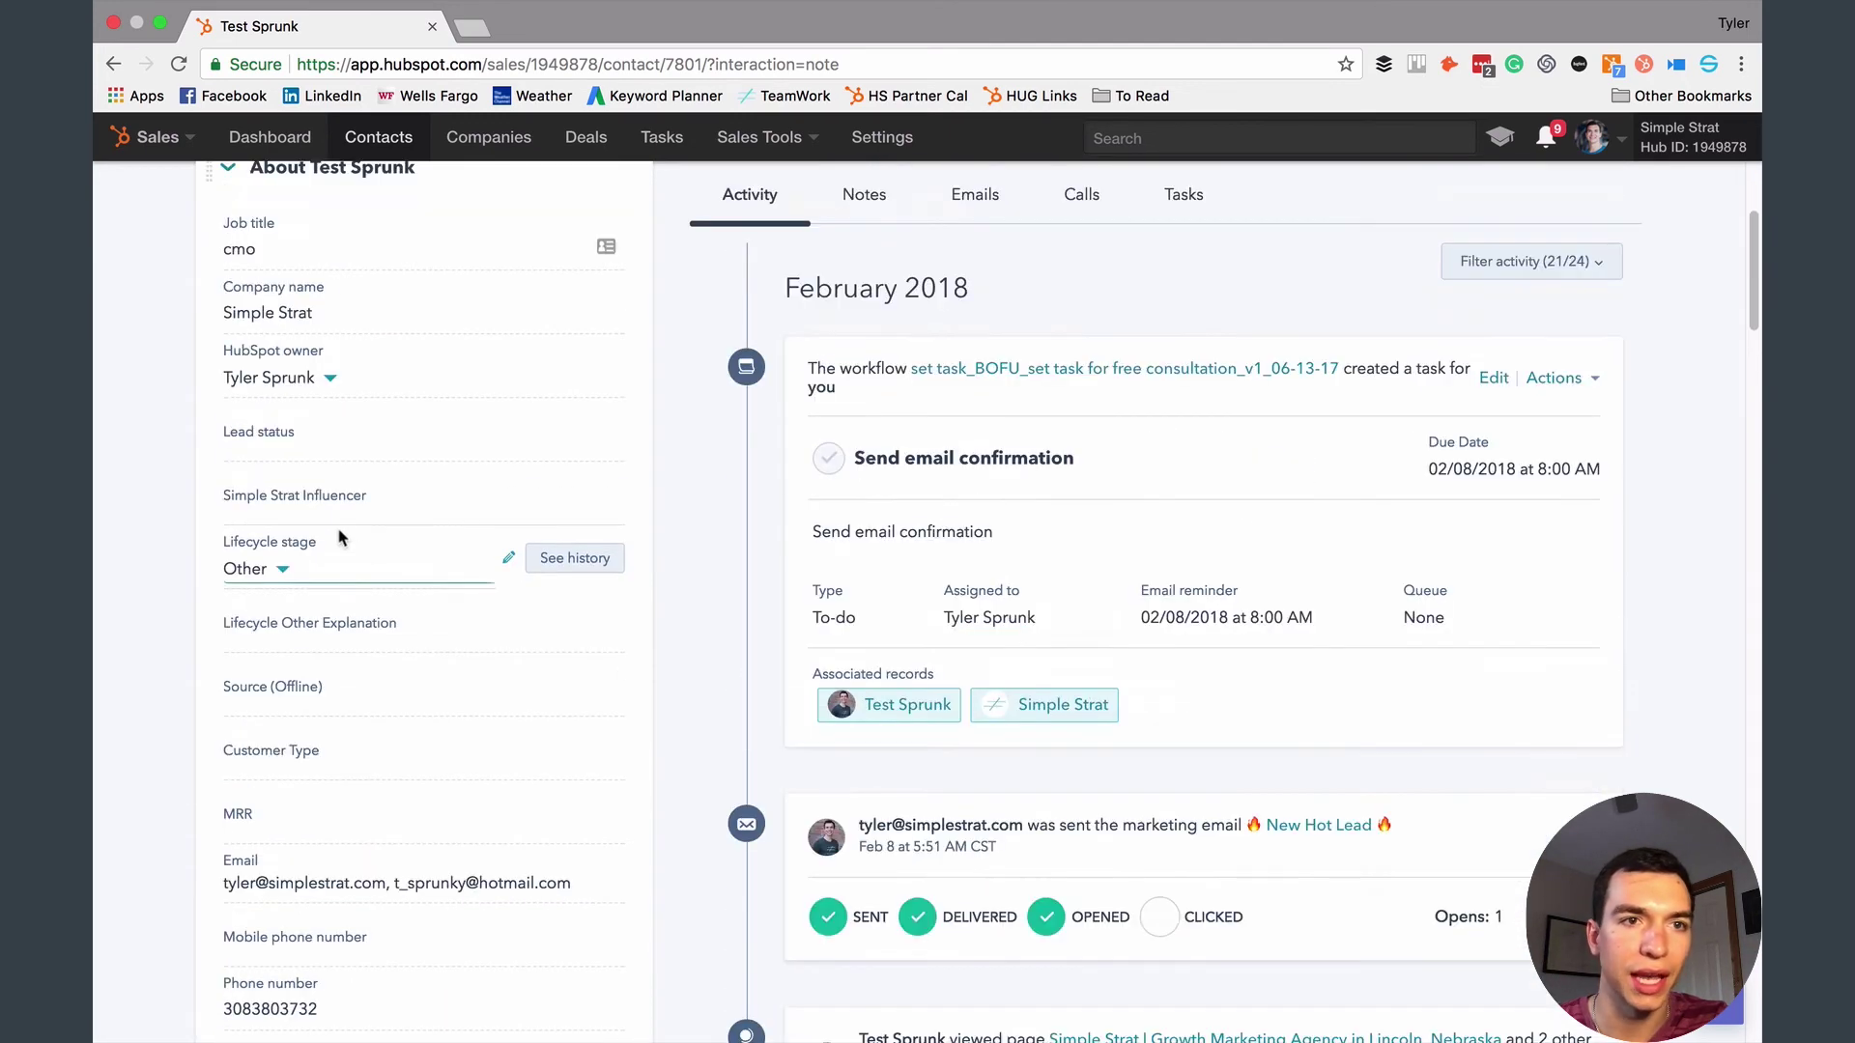
scroll(310, 499, "down", 8)
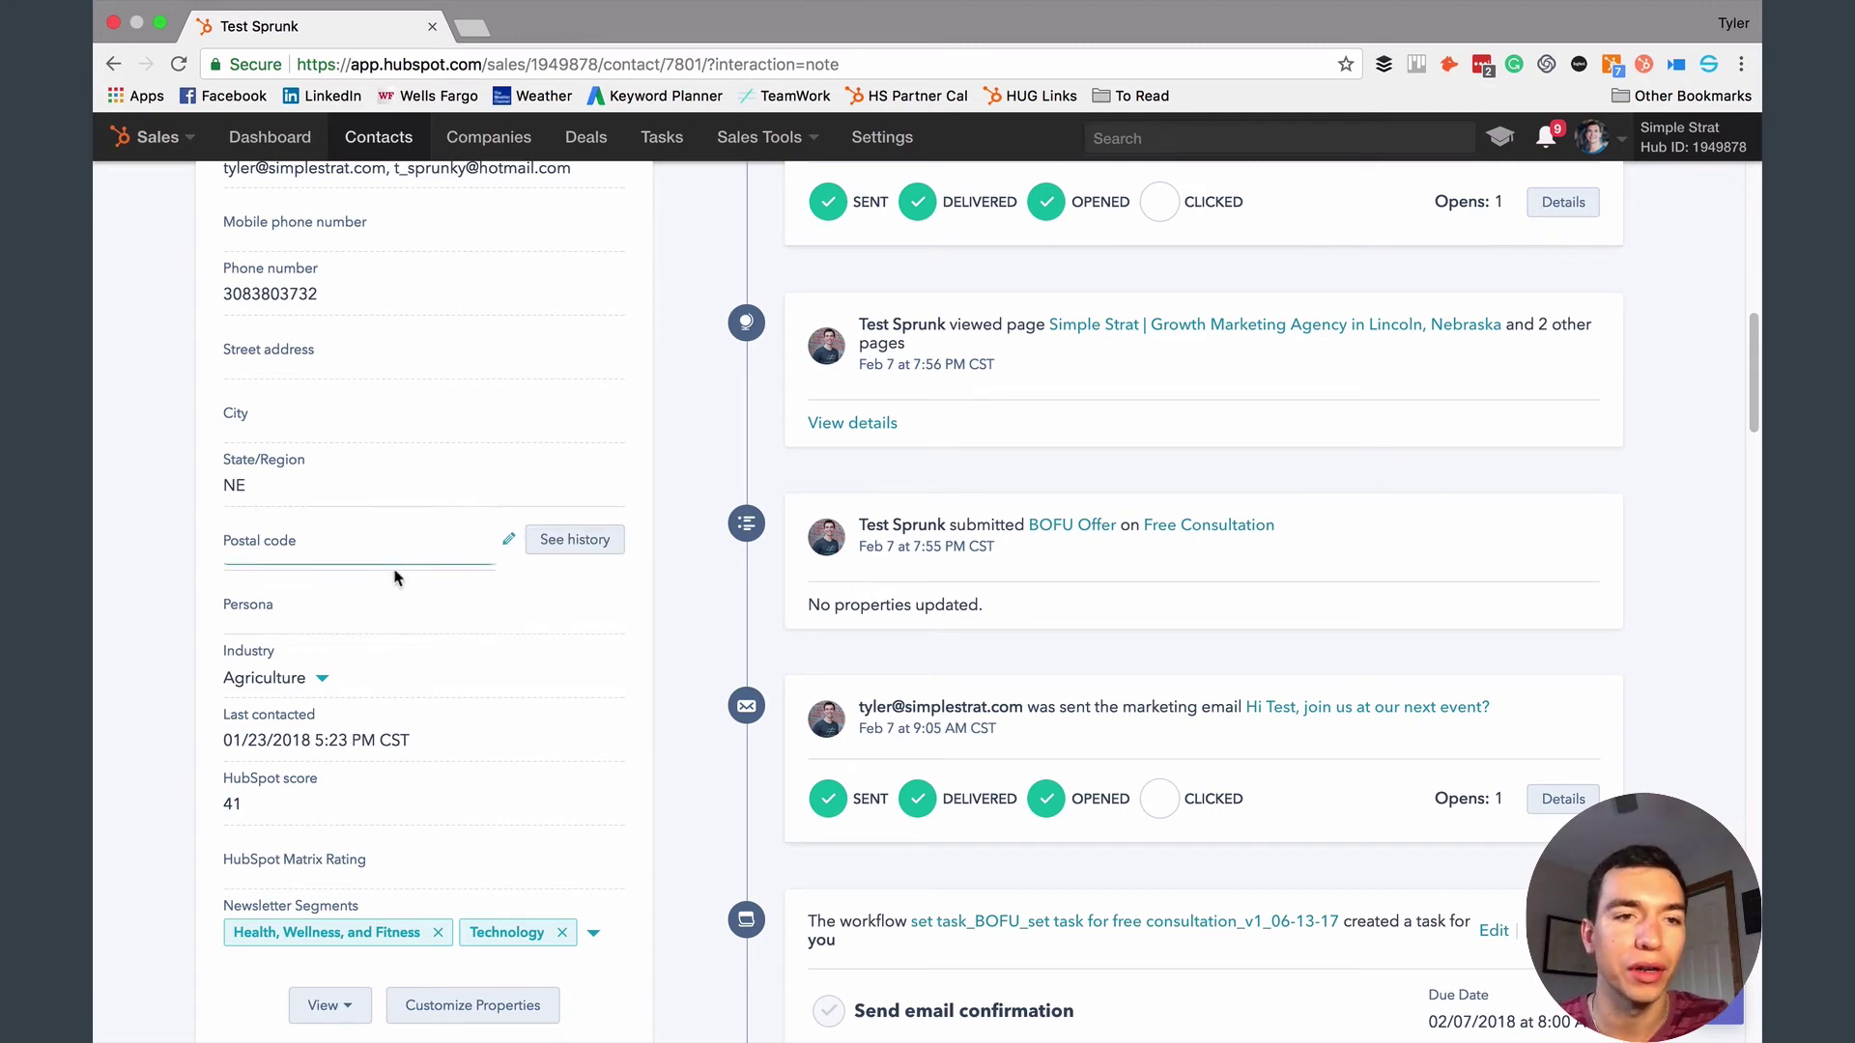
scroll(406, 677, "up", 10)
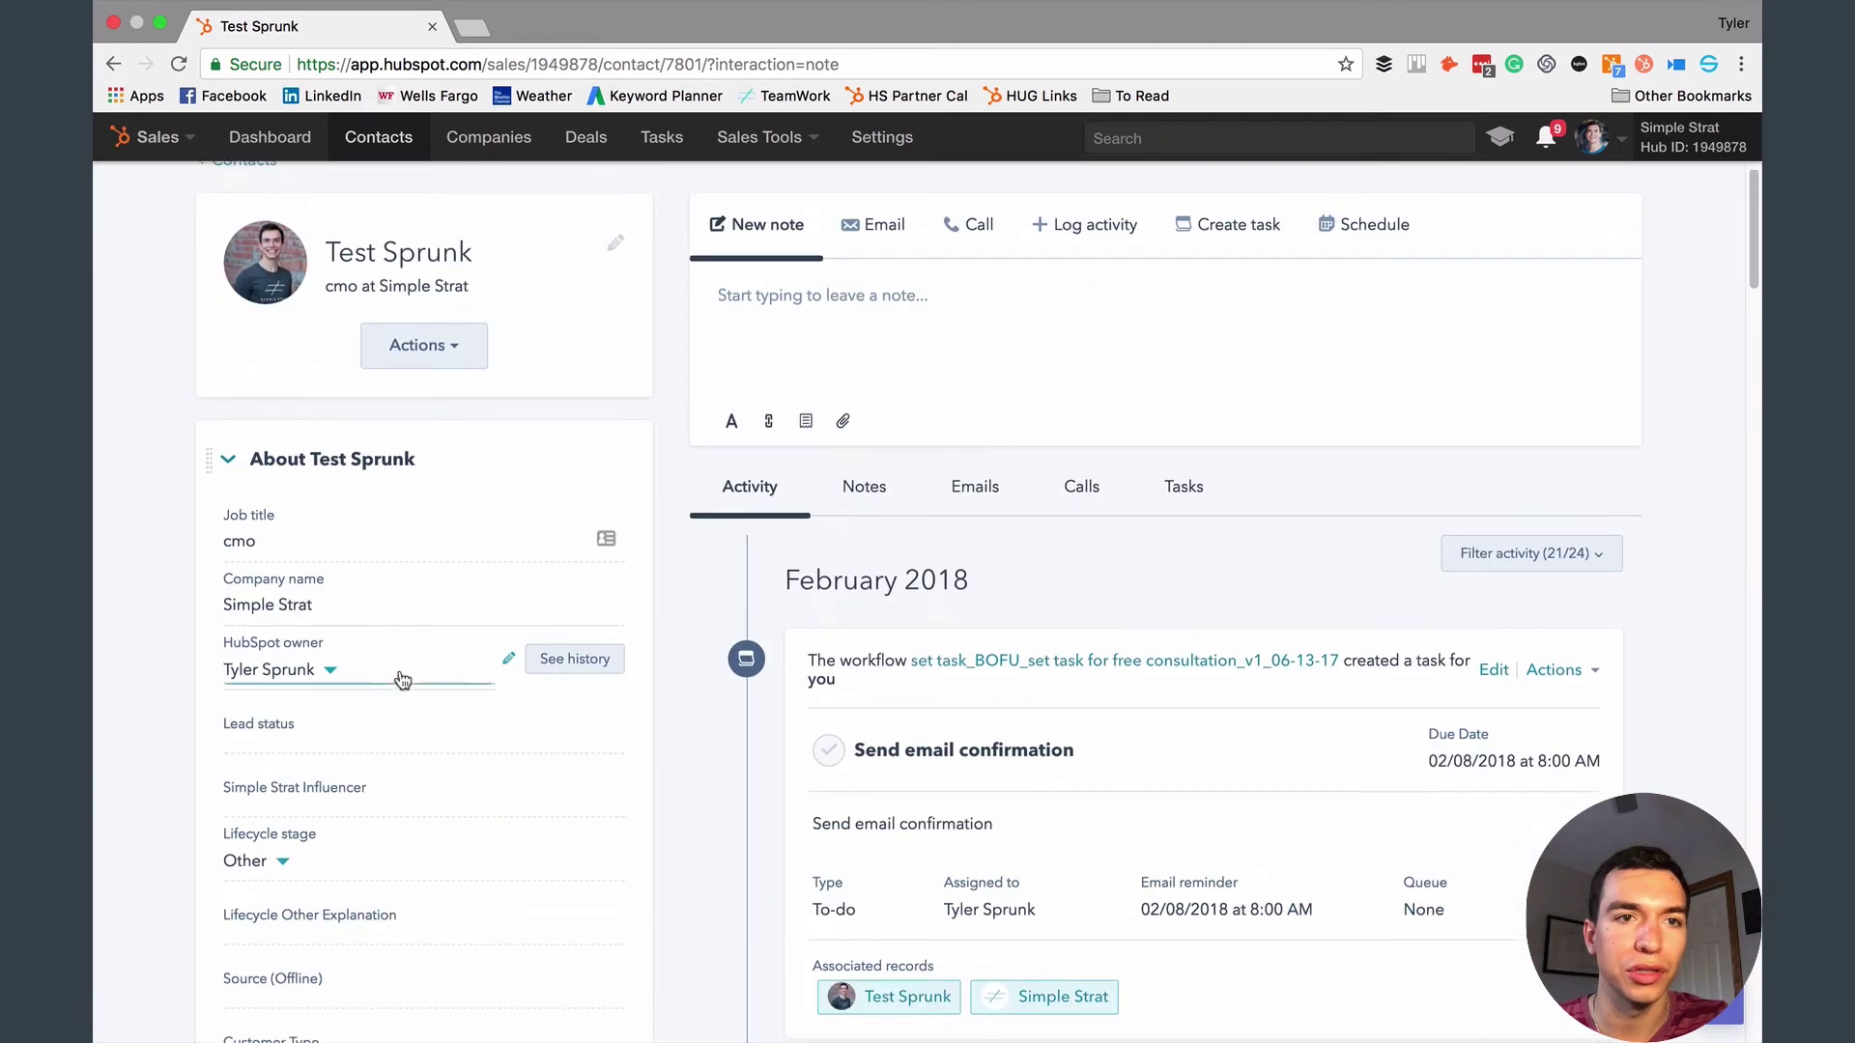
- Go to Settings, expand Sales and open Contacts & Companies to view record property options
left_click(1589, 140)
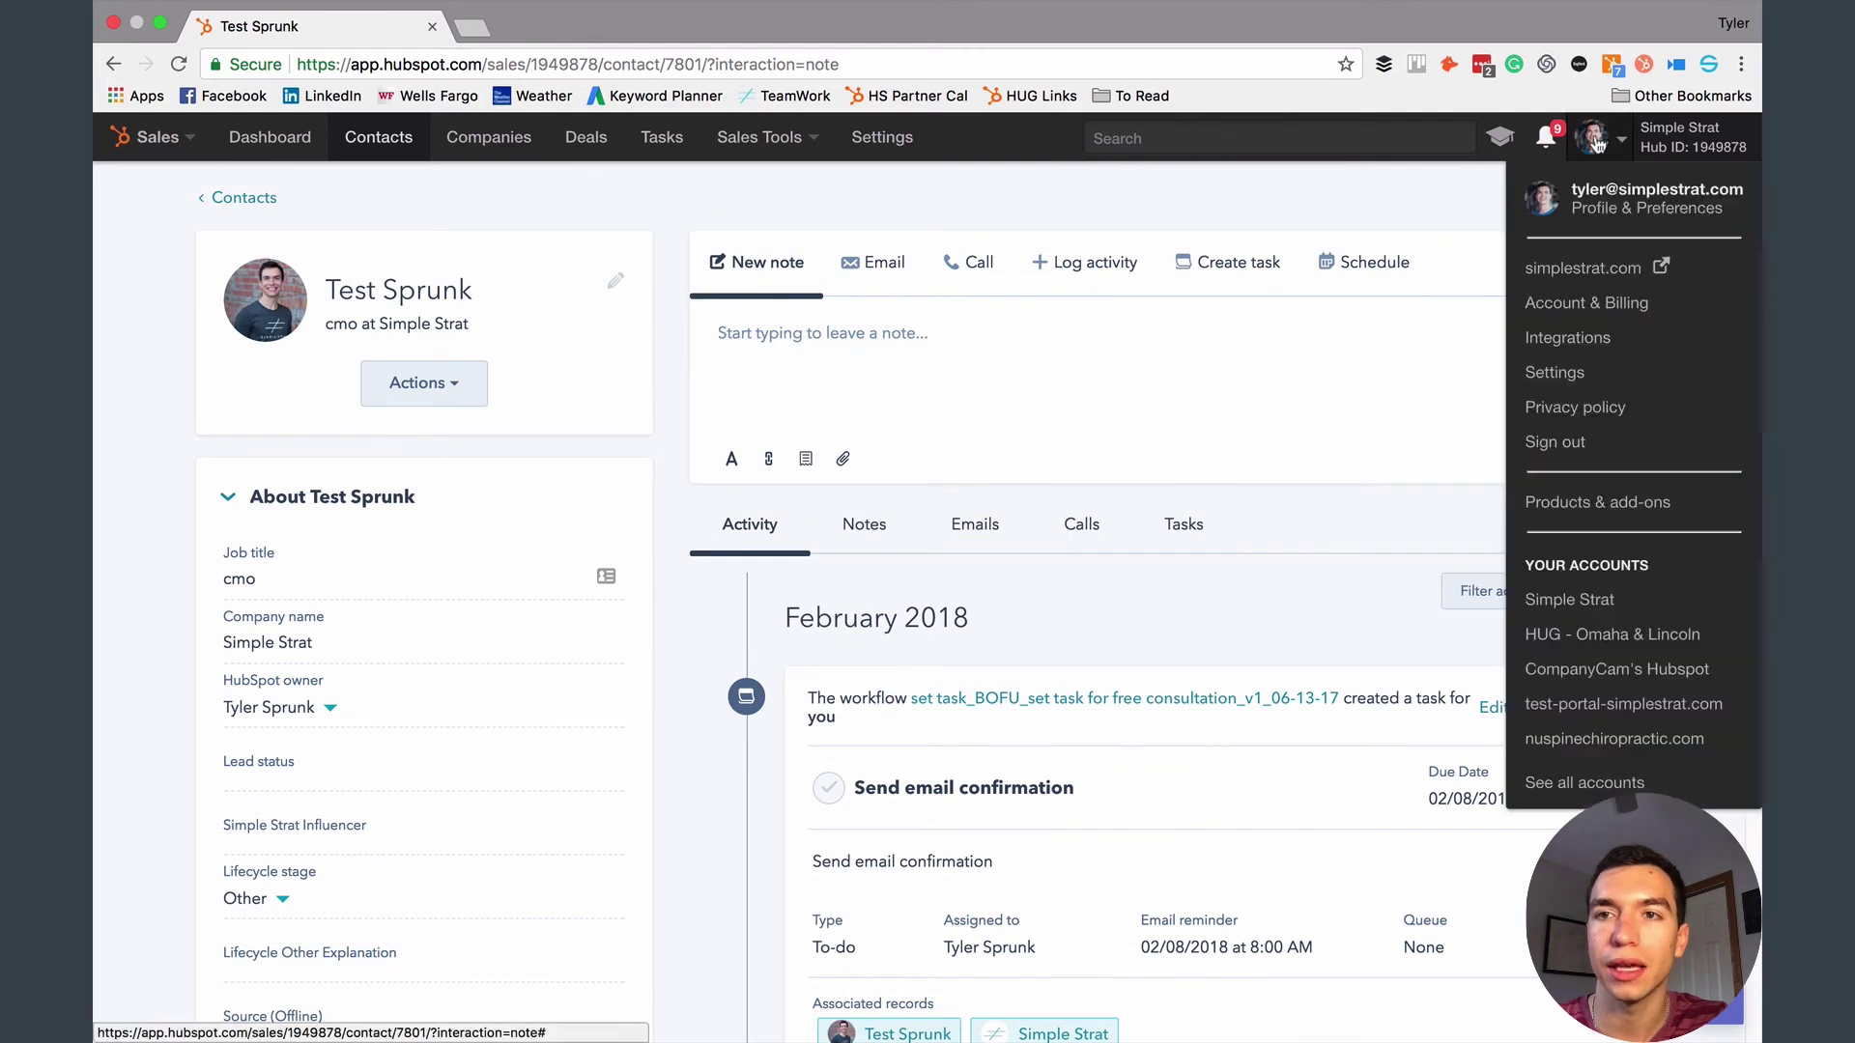
left_click(1578, 375)
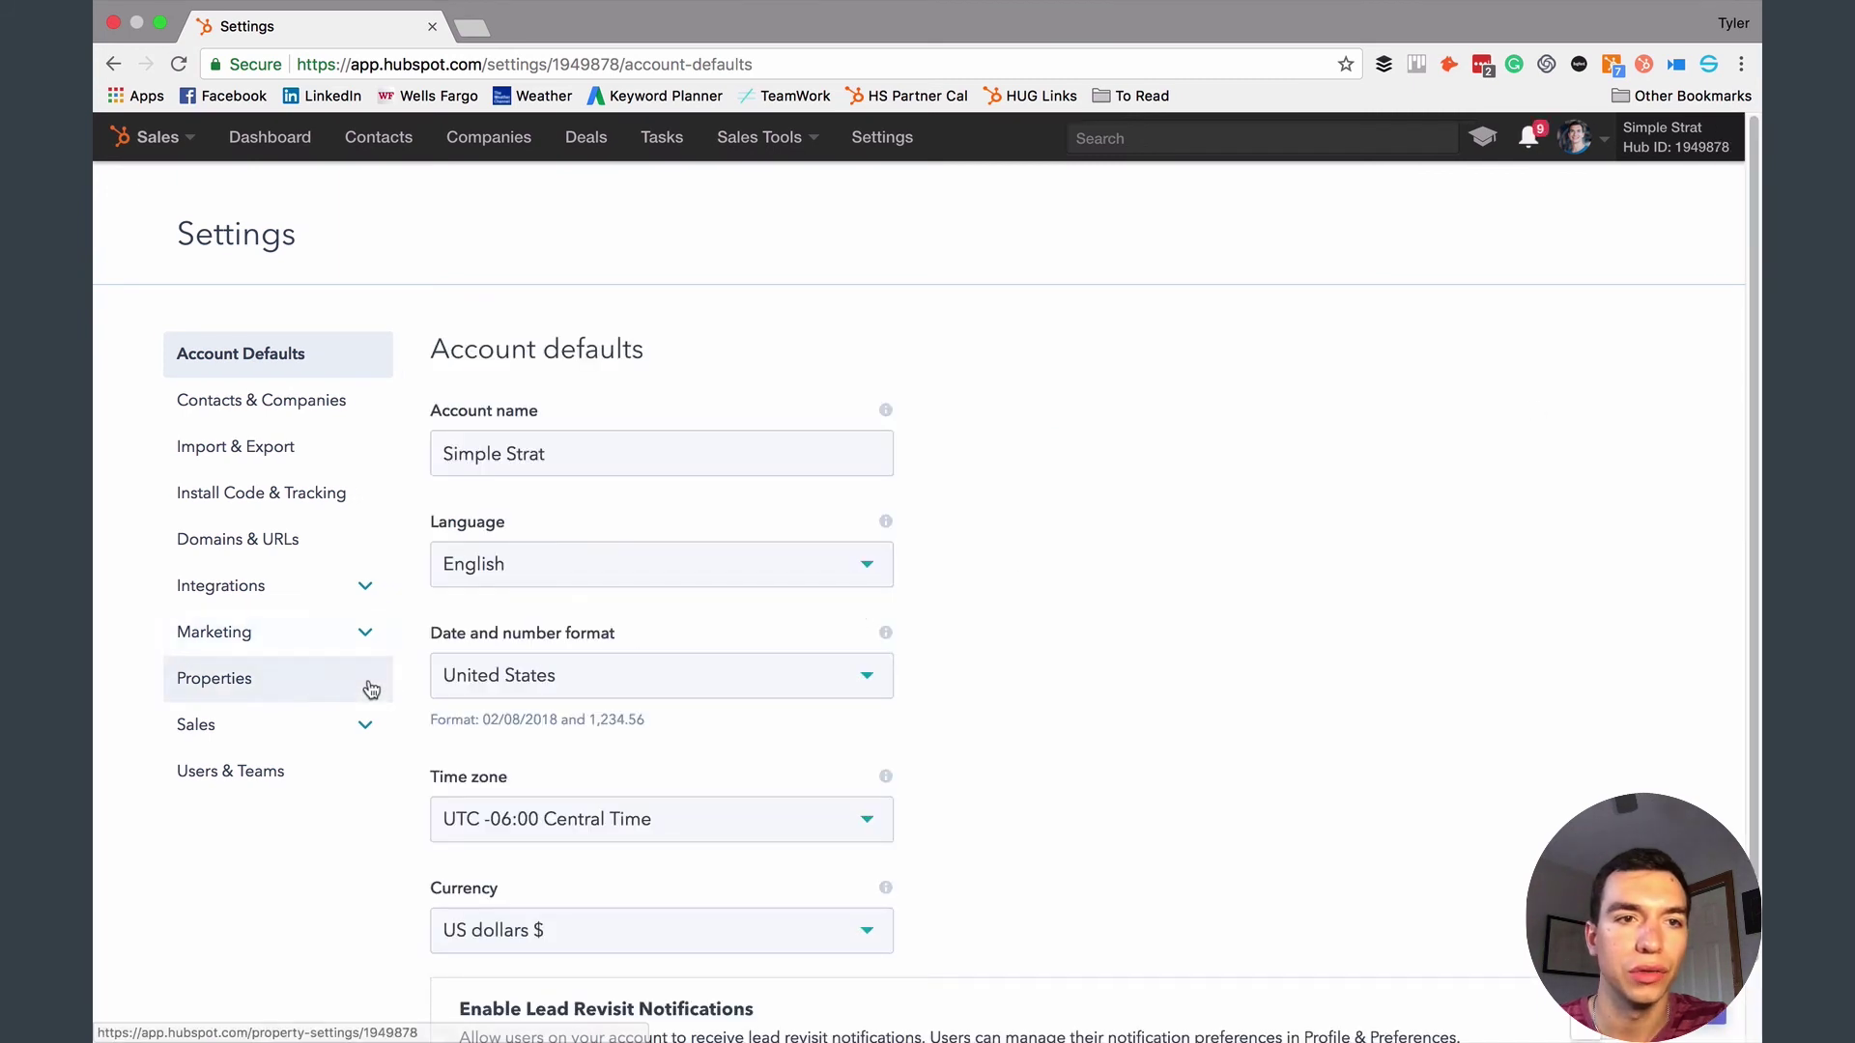
left_click(356, 726)
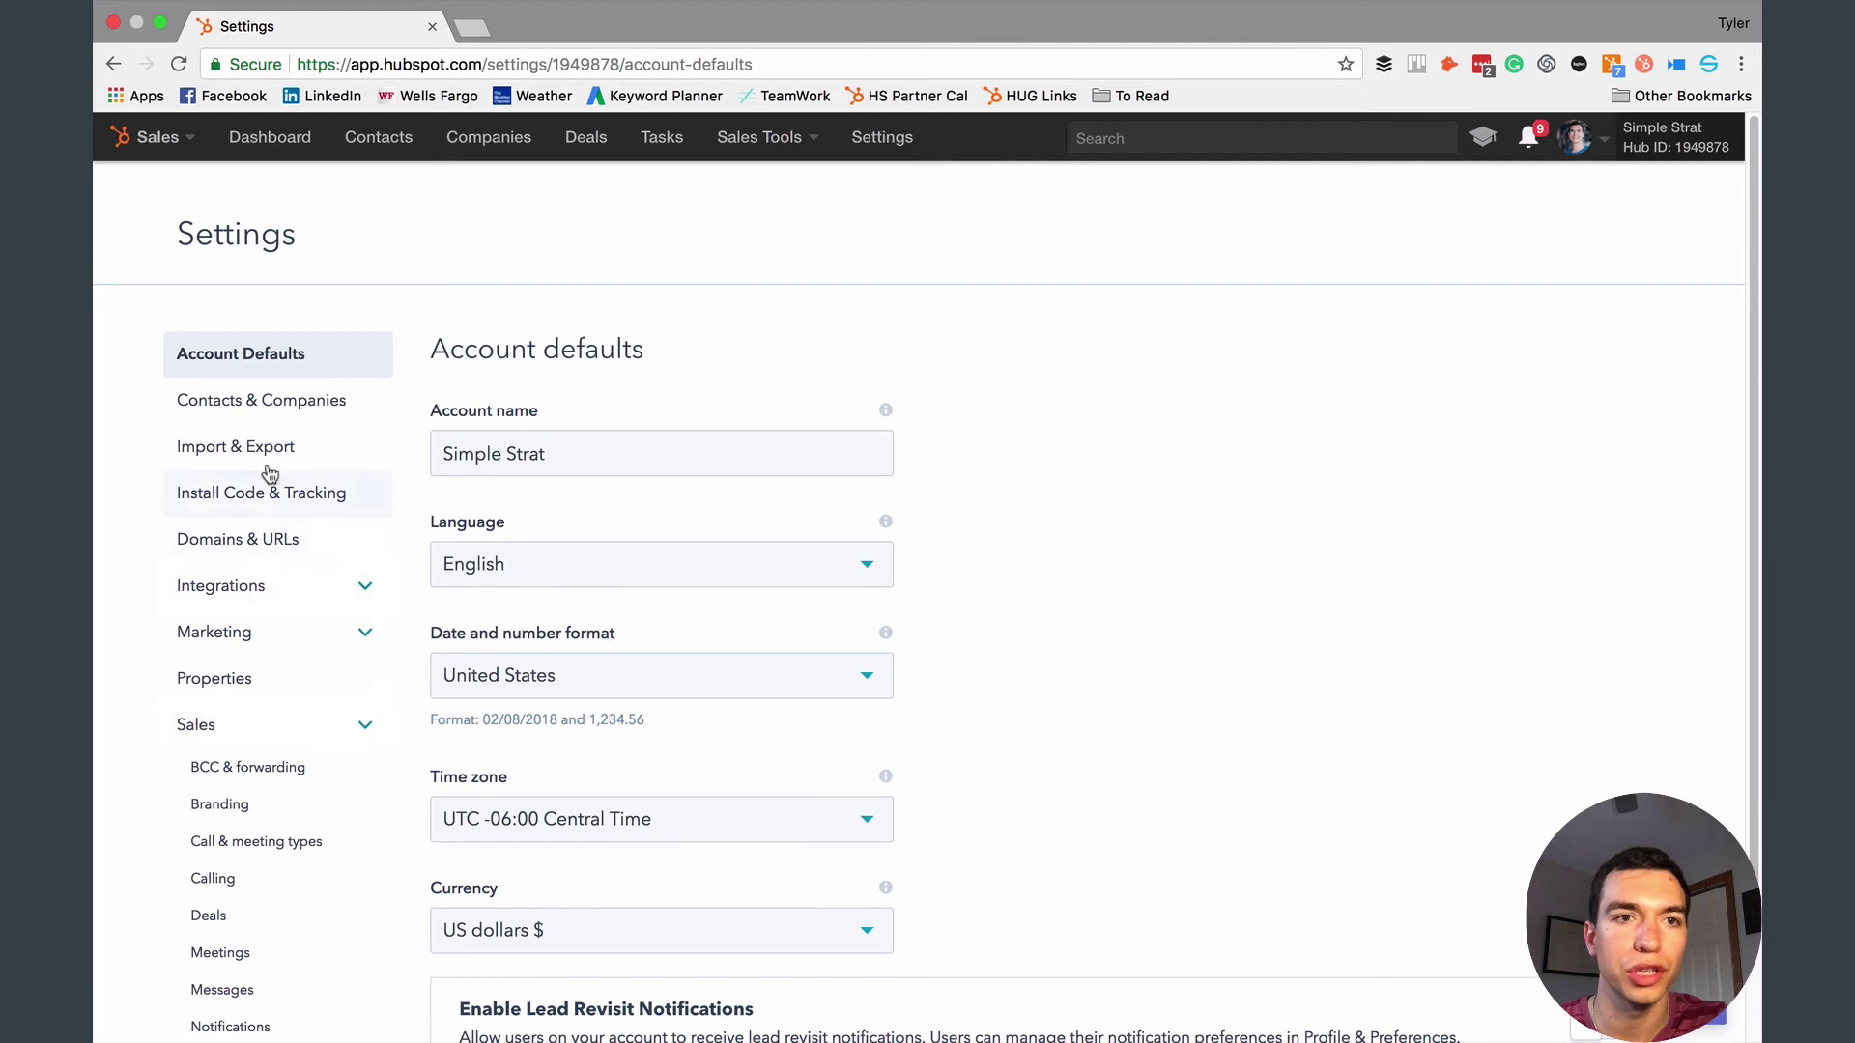
left_click(279, 411)
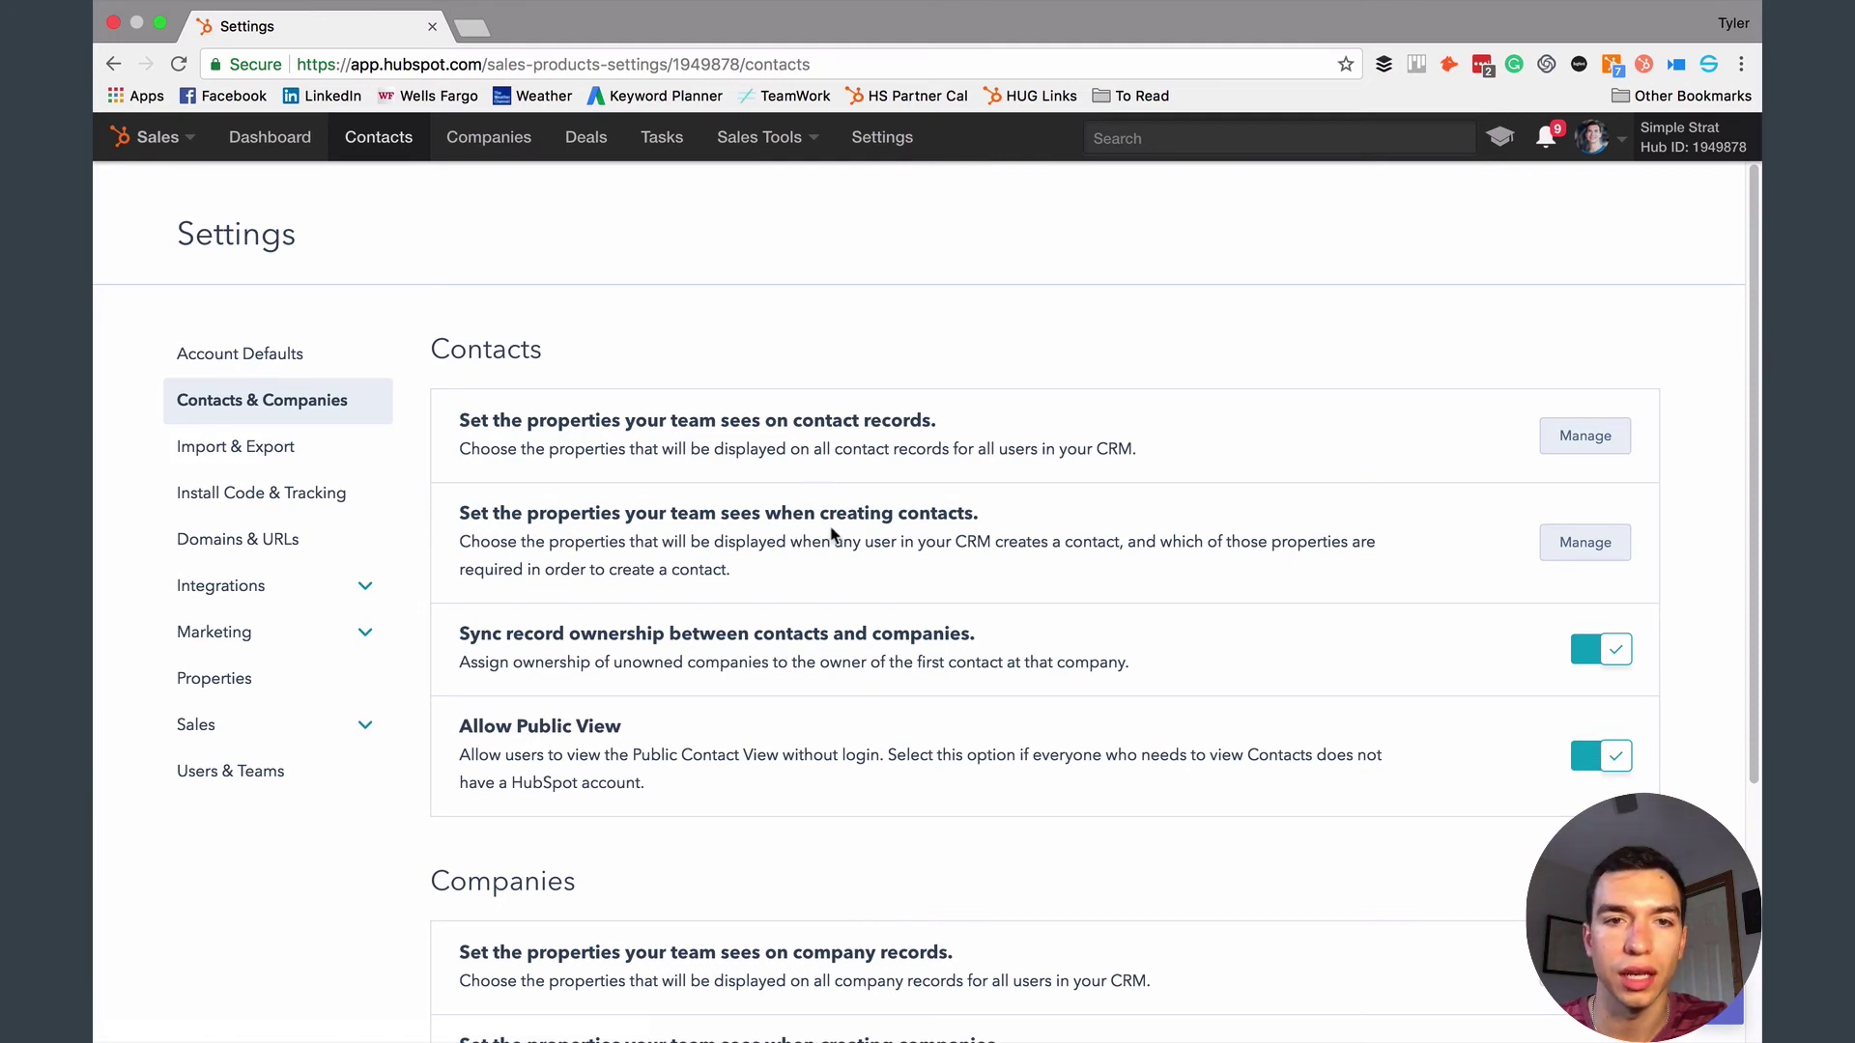
scroll(805, 544, "down", 5)
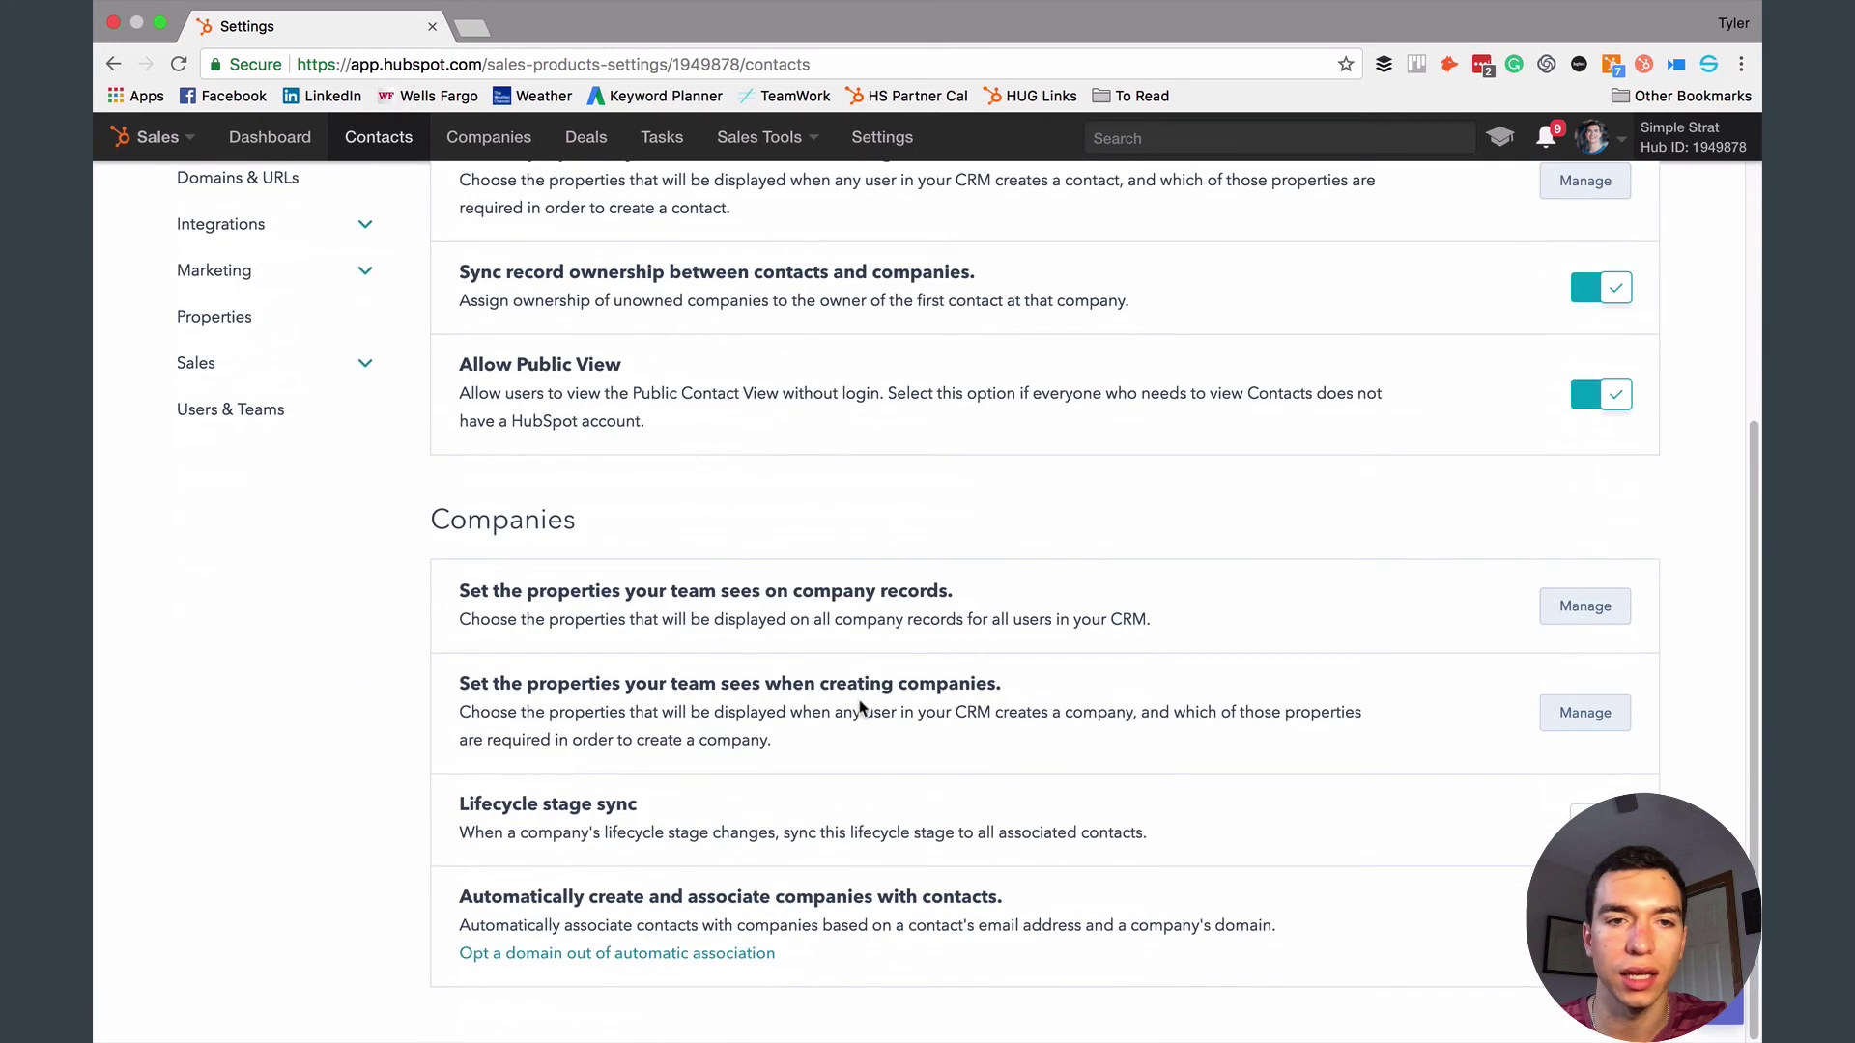
scroll(906, 620, "up", 5)
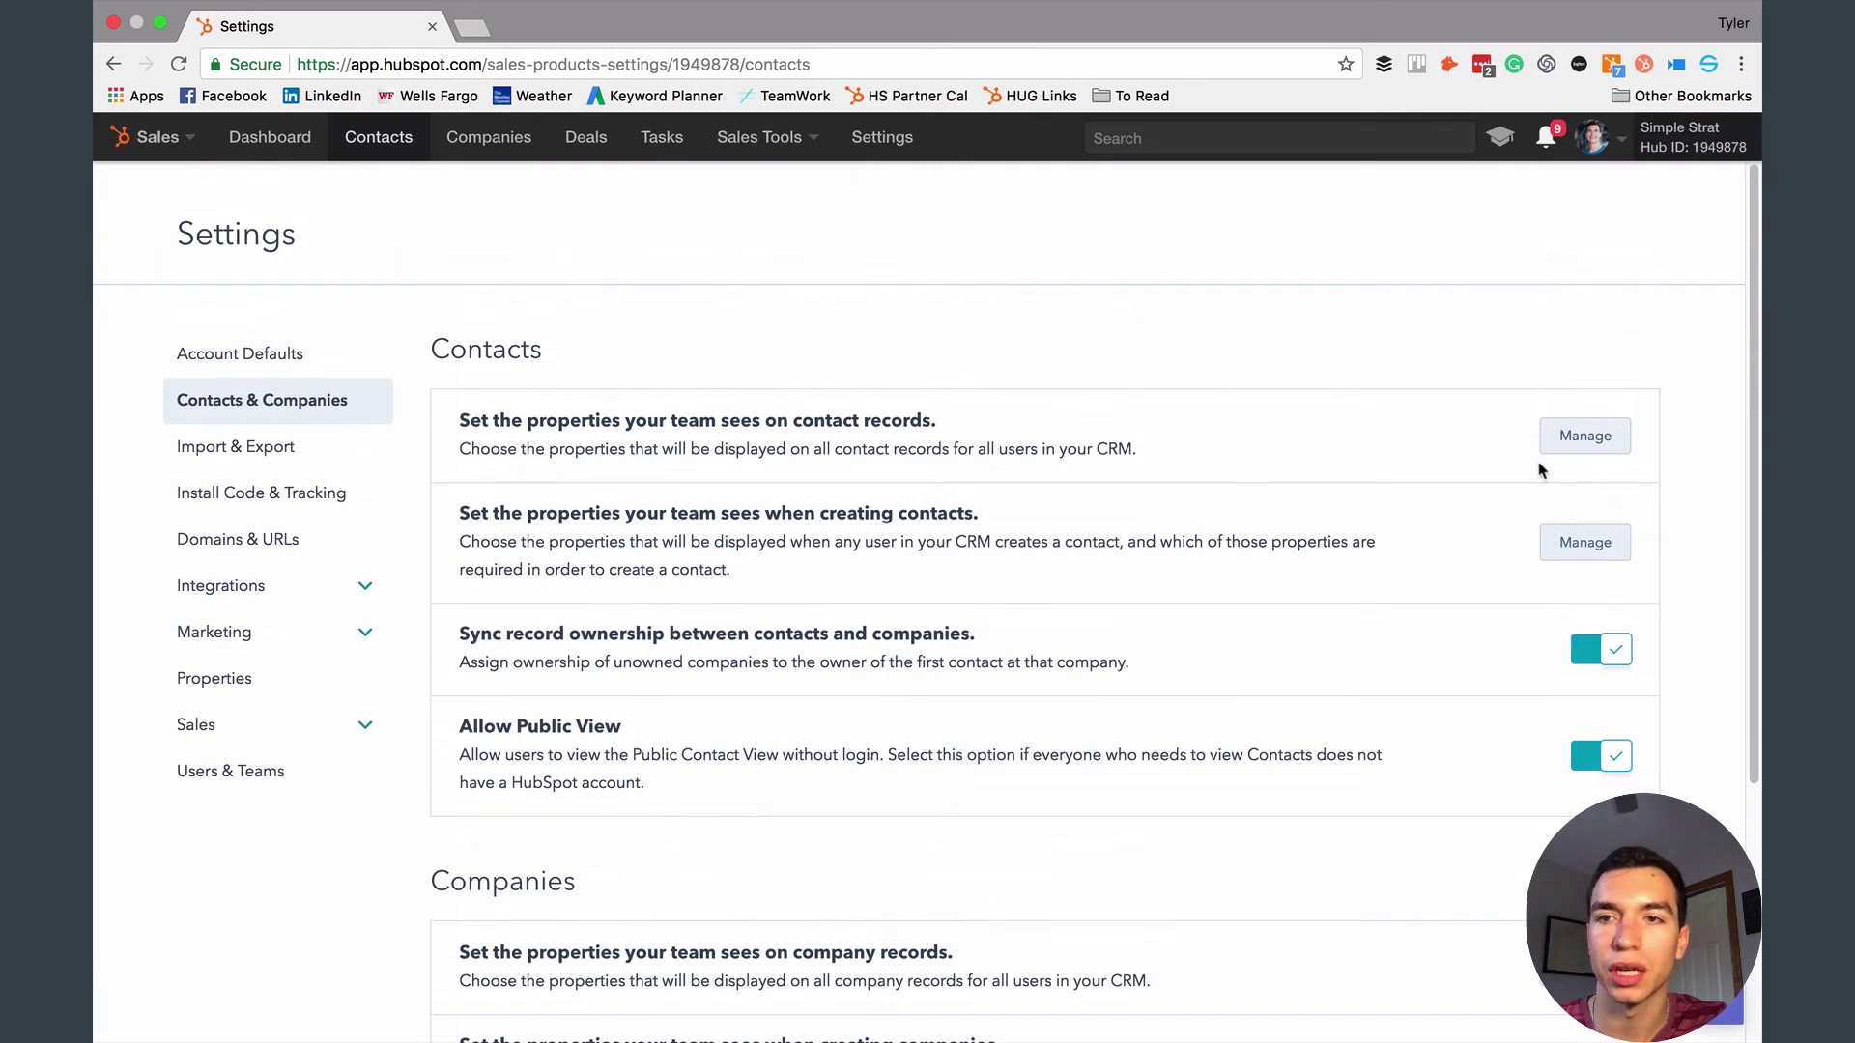
- Tick the 'test' property under Manage contact record properties and save the selection
left_click(1586, 436)
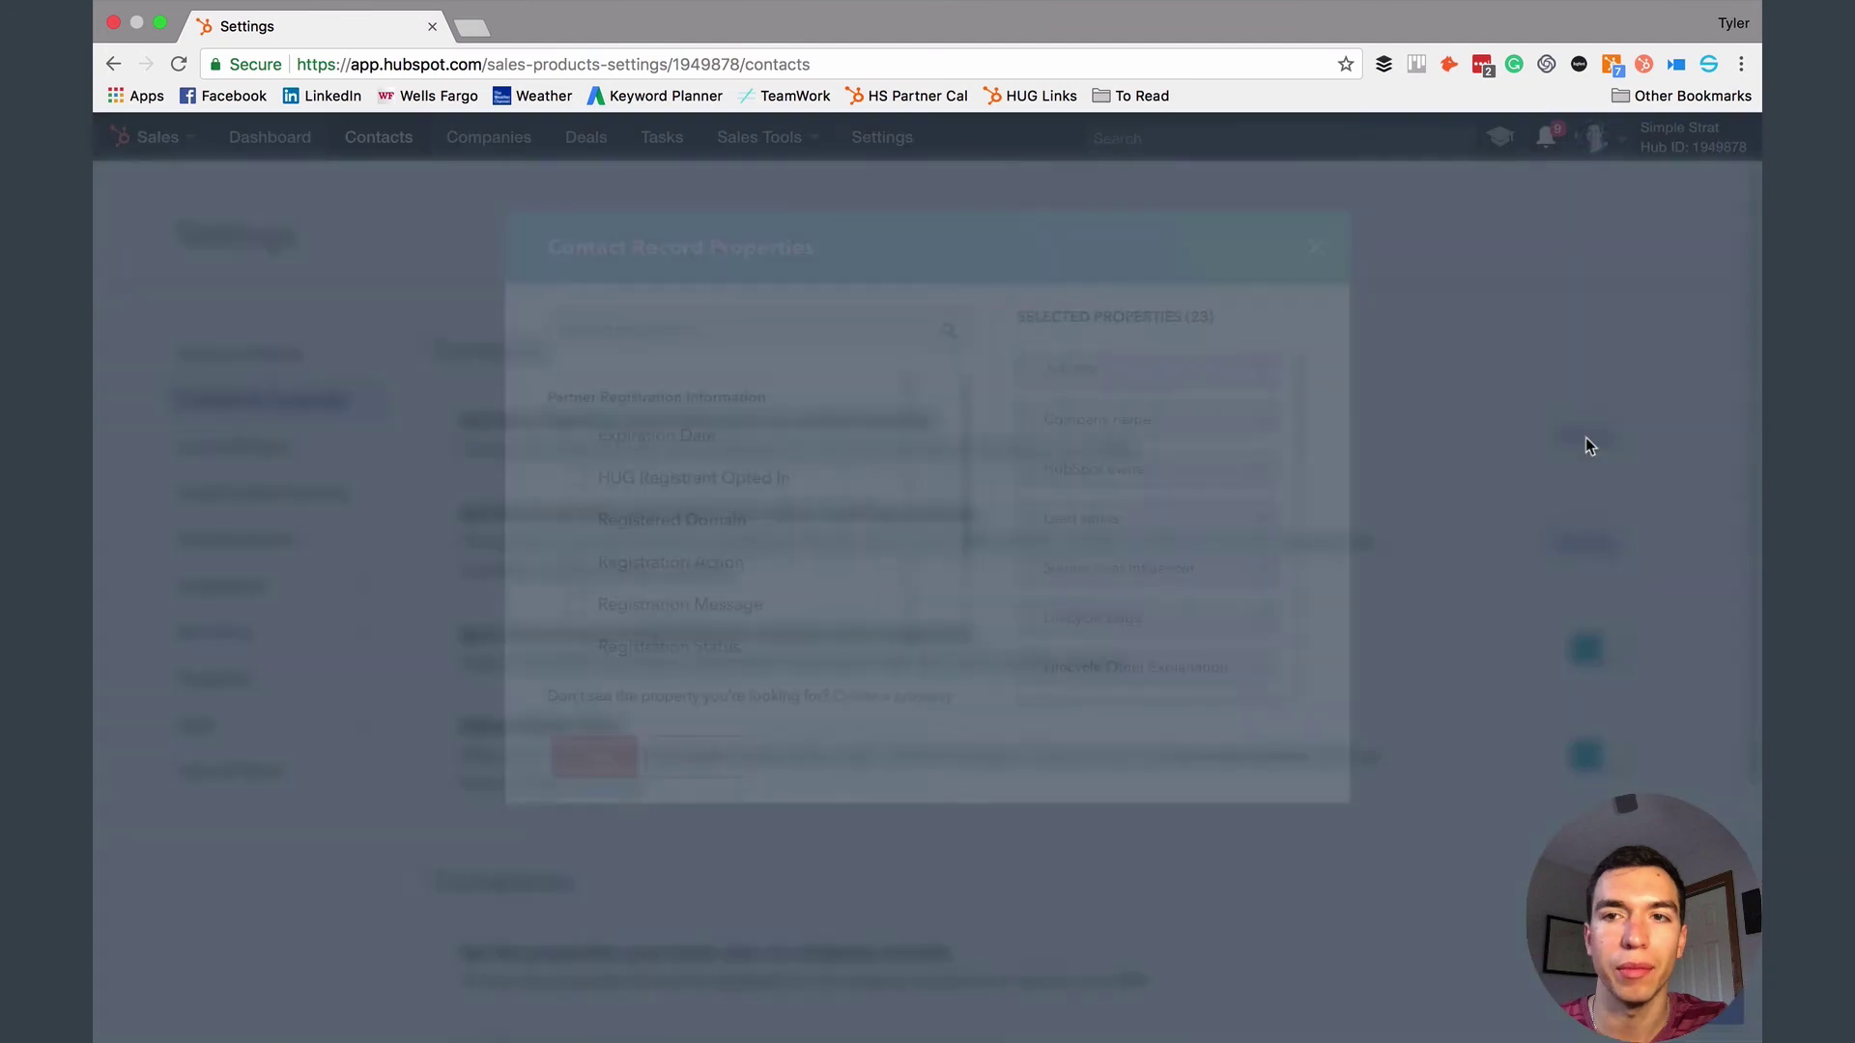
scroll(1234, 555, "down", 10)
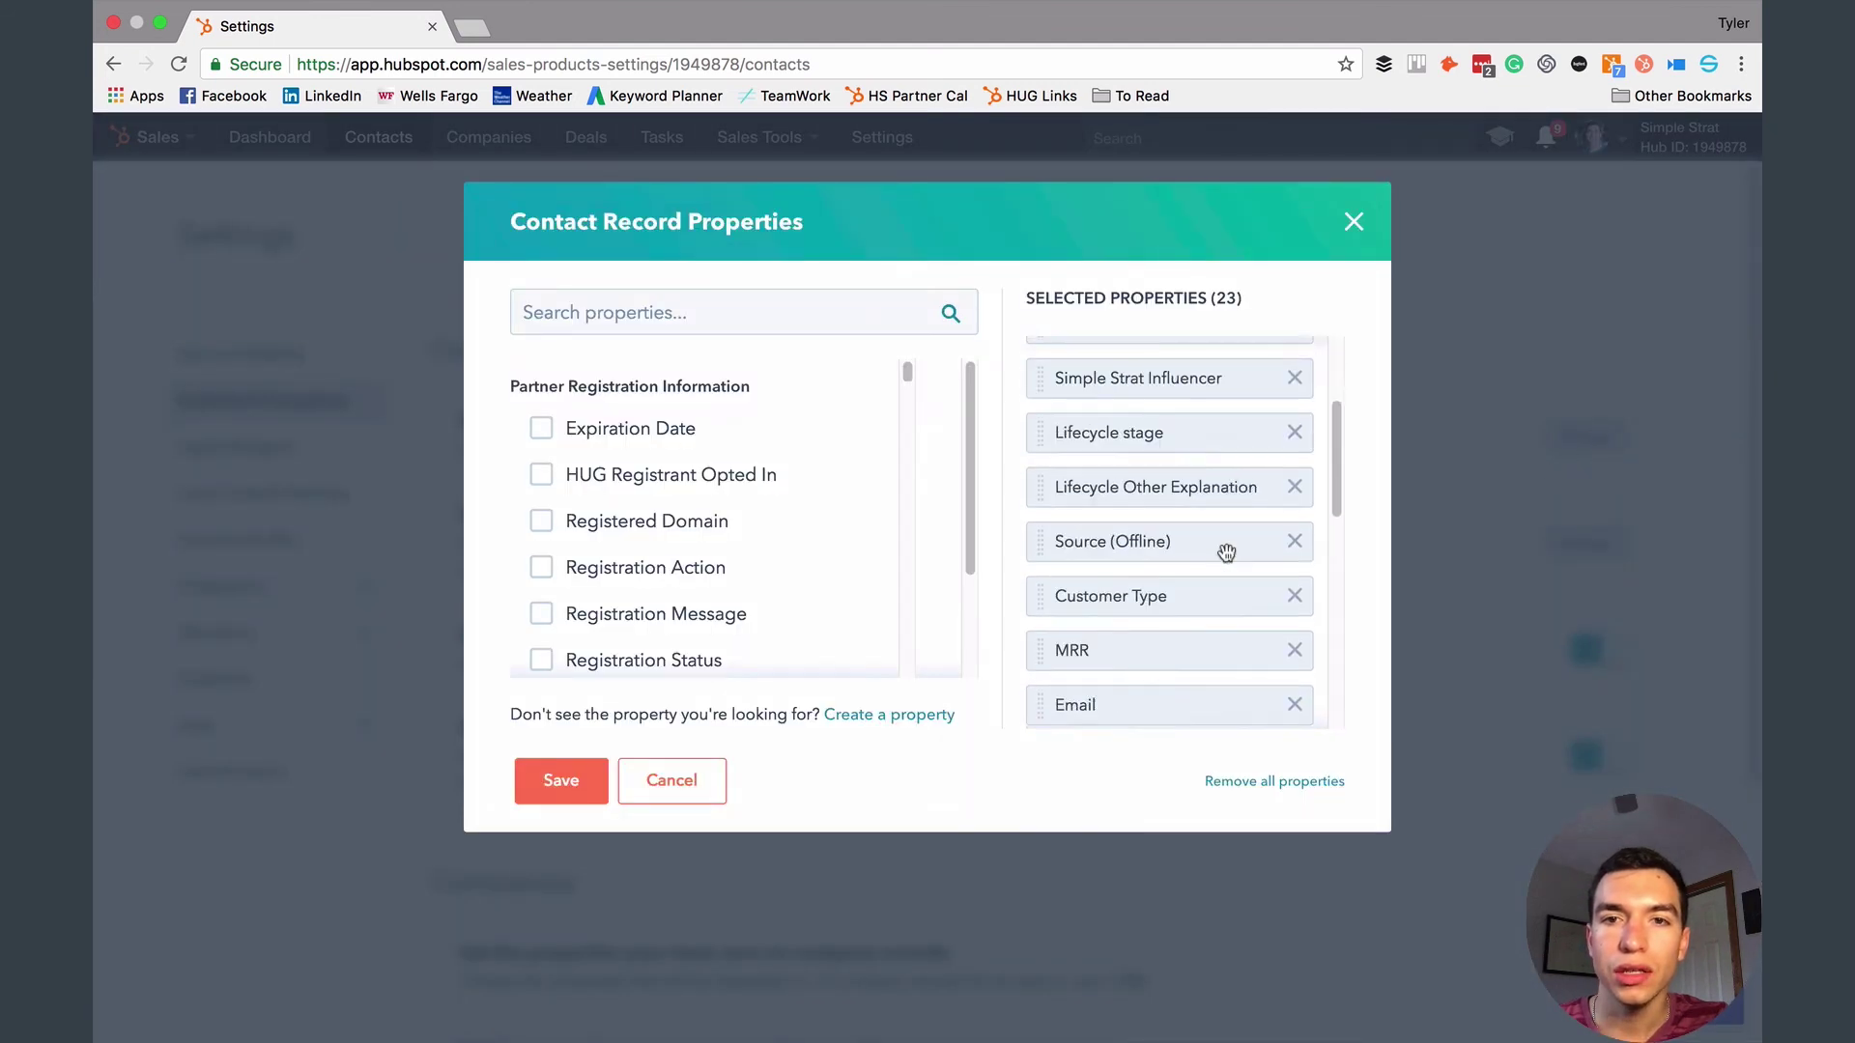
scroll(1216, 526, "up", 10)
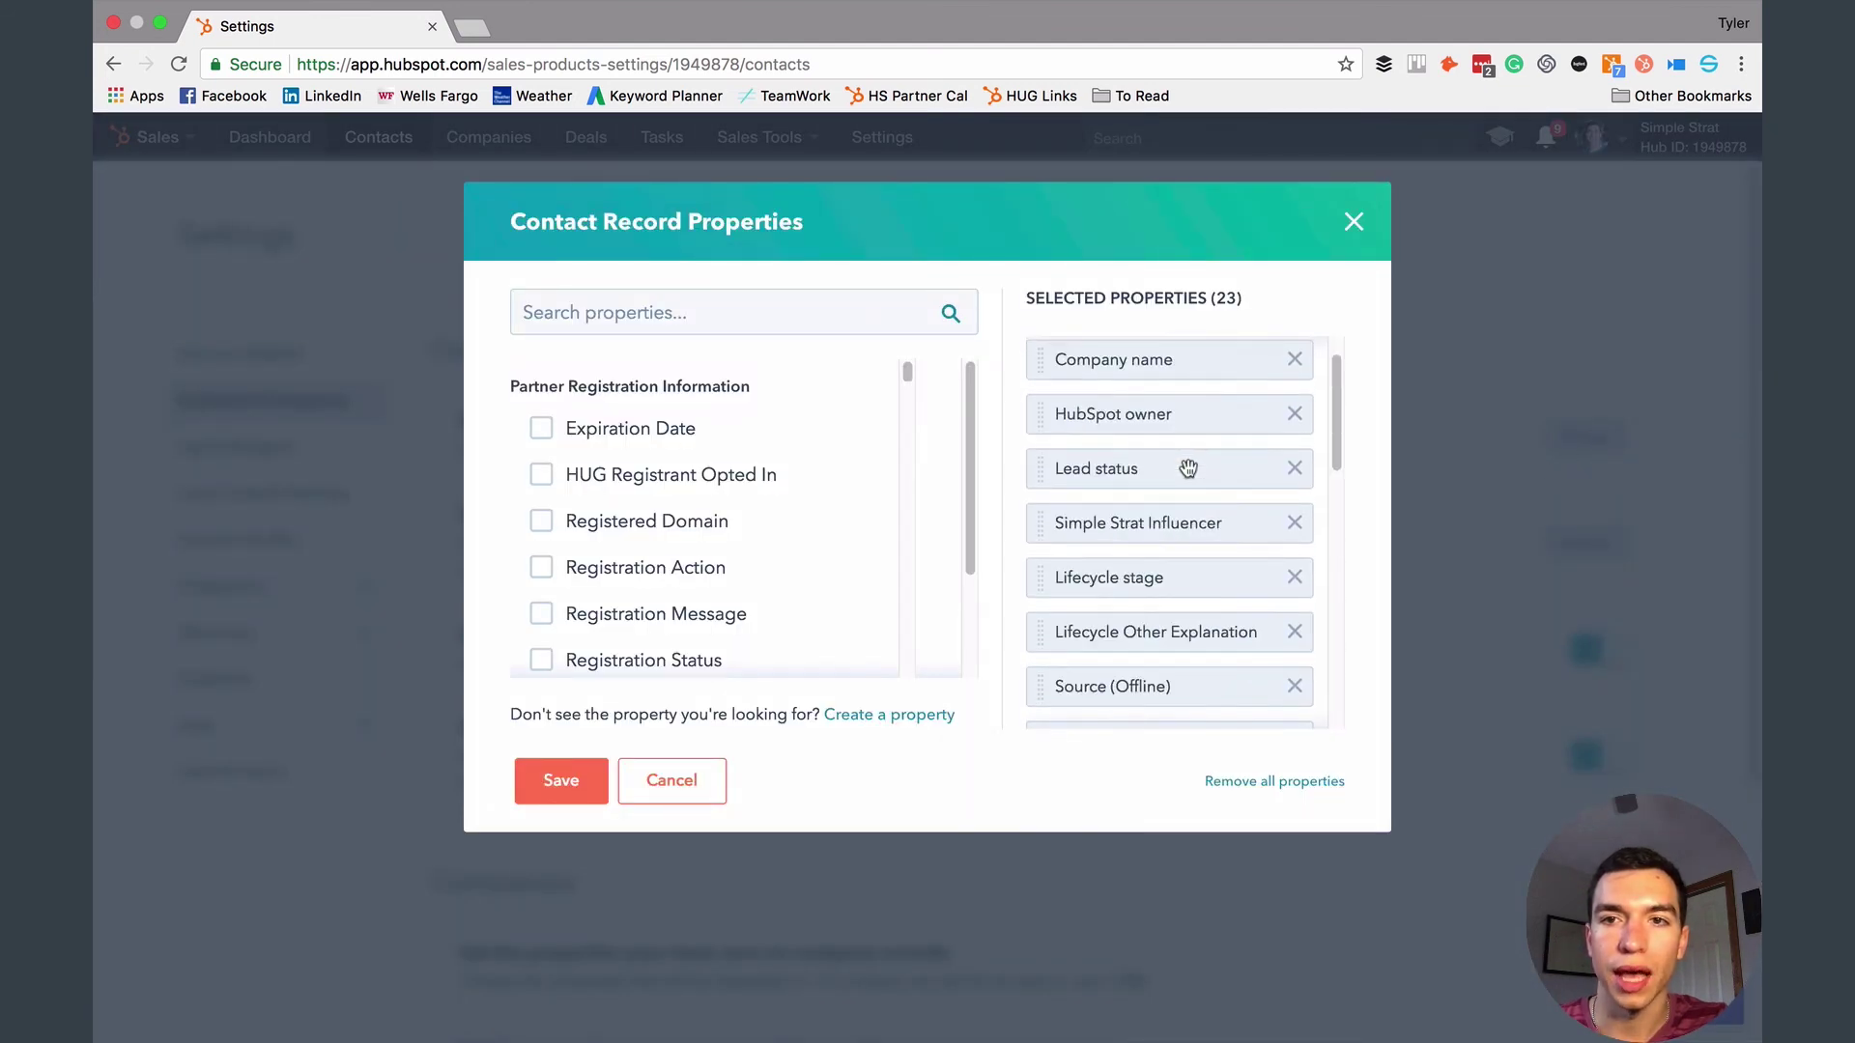
scroll(1201, 483, "down", 10)
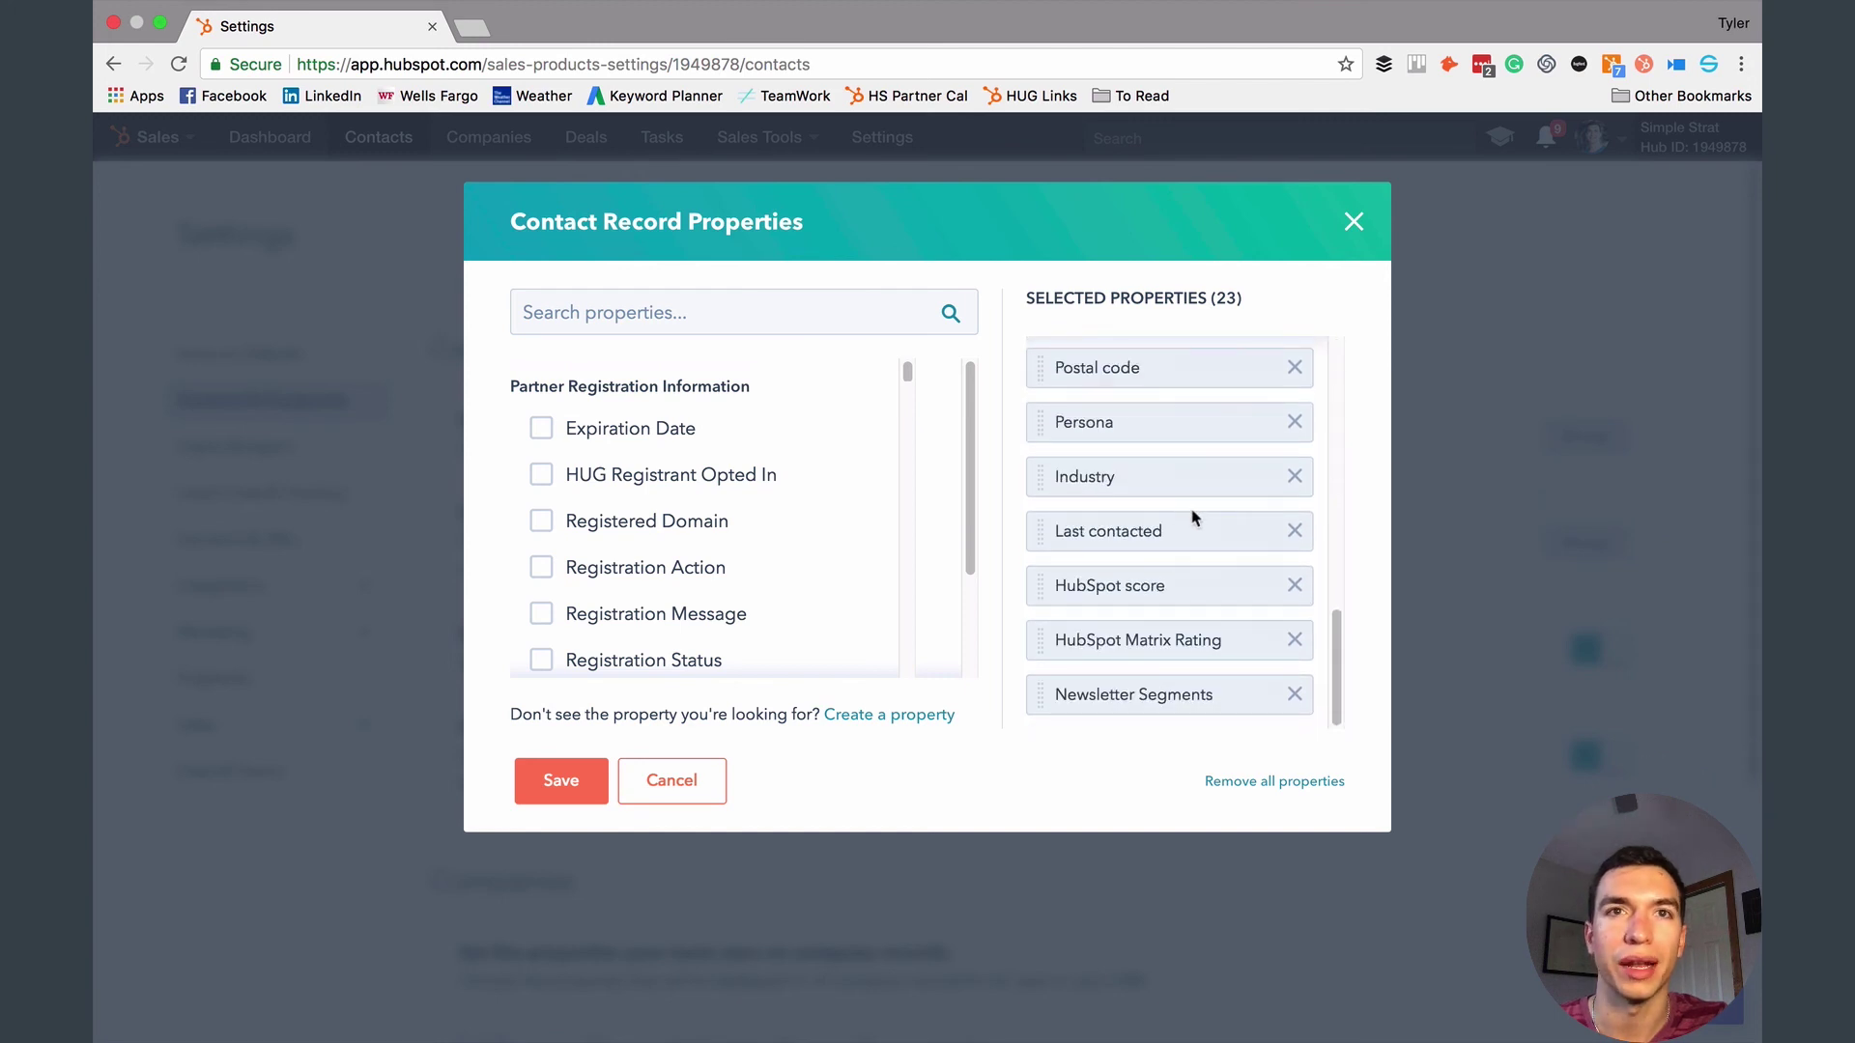
left_click(745, 315)
type("test")
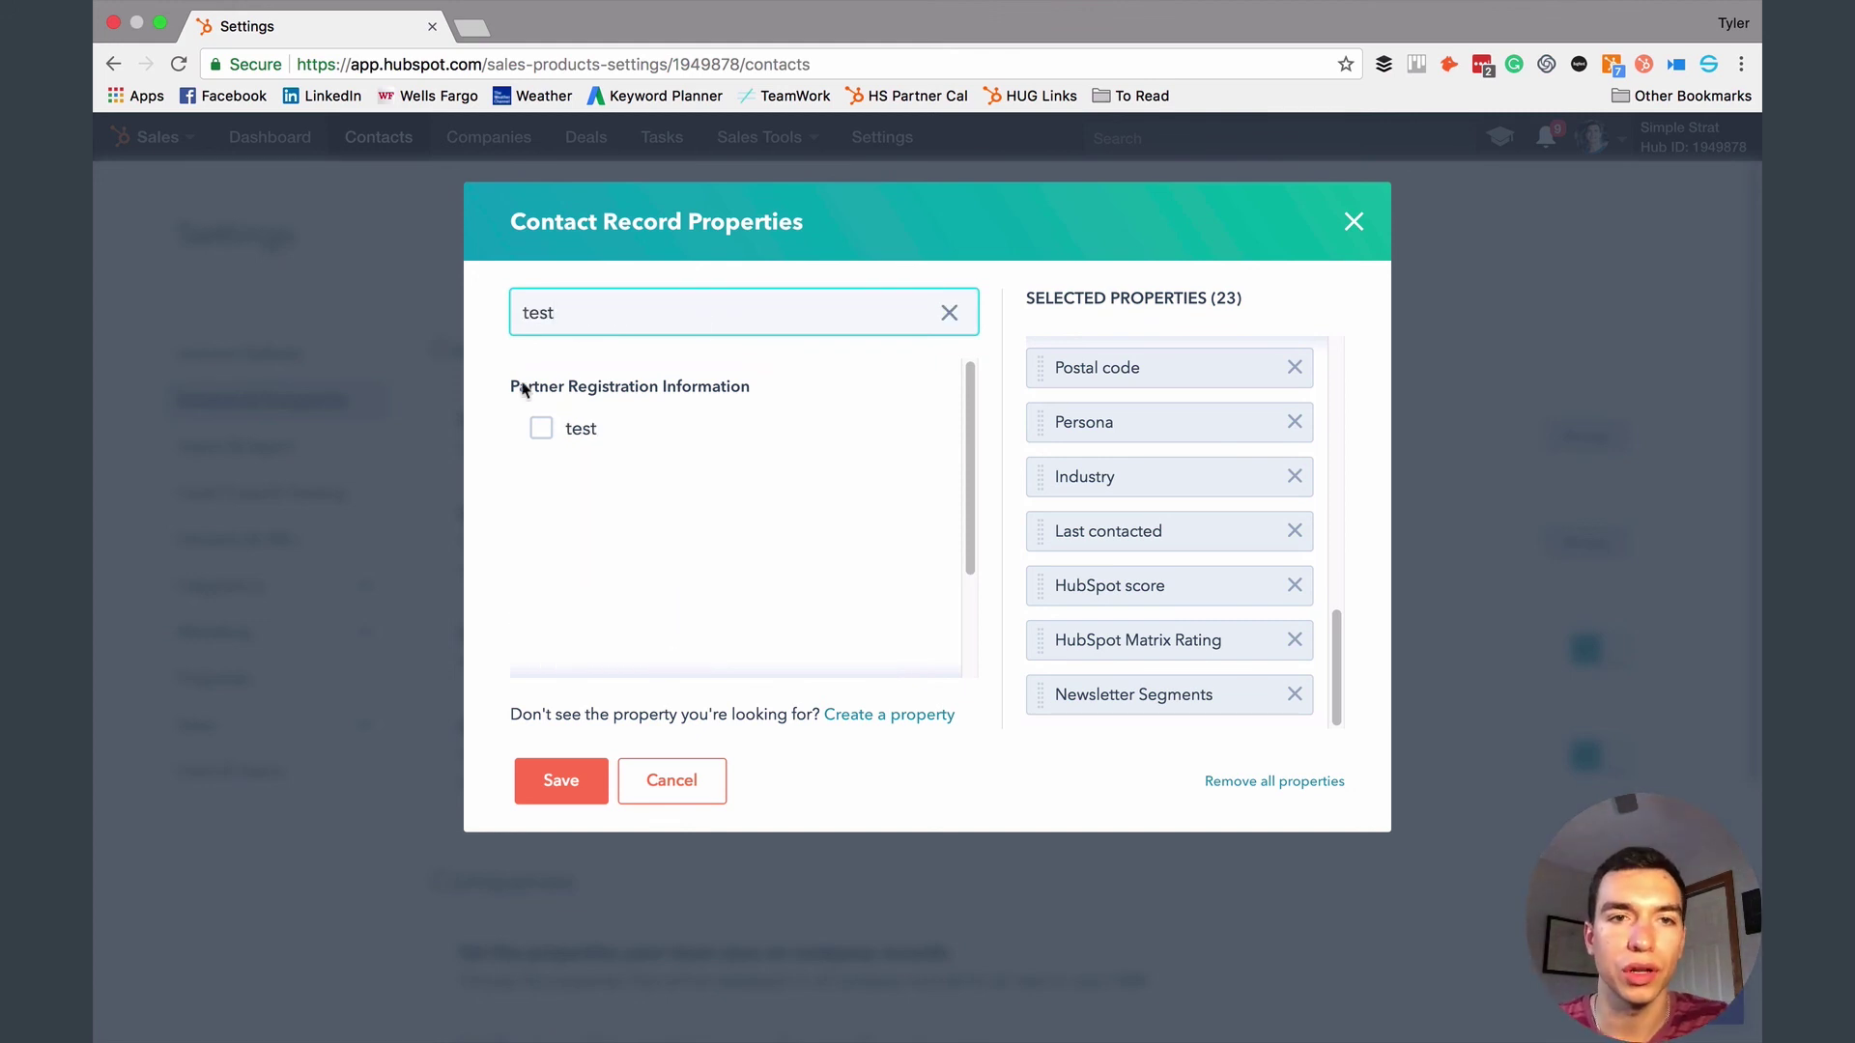
left_click(542, 428)
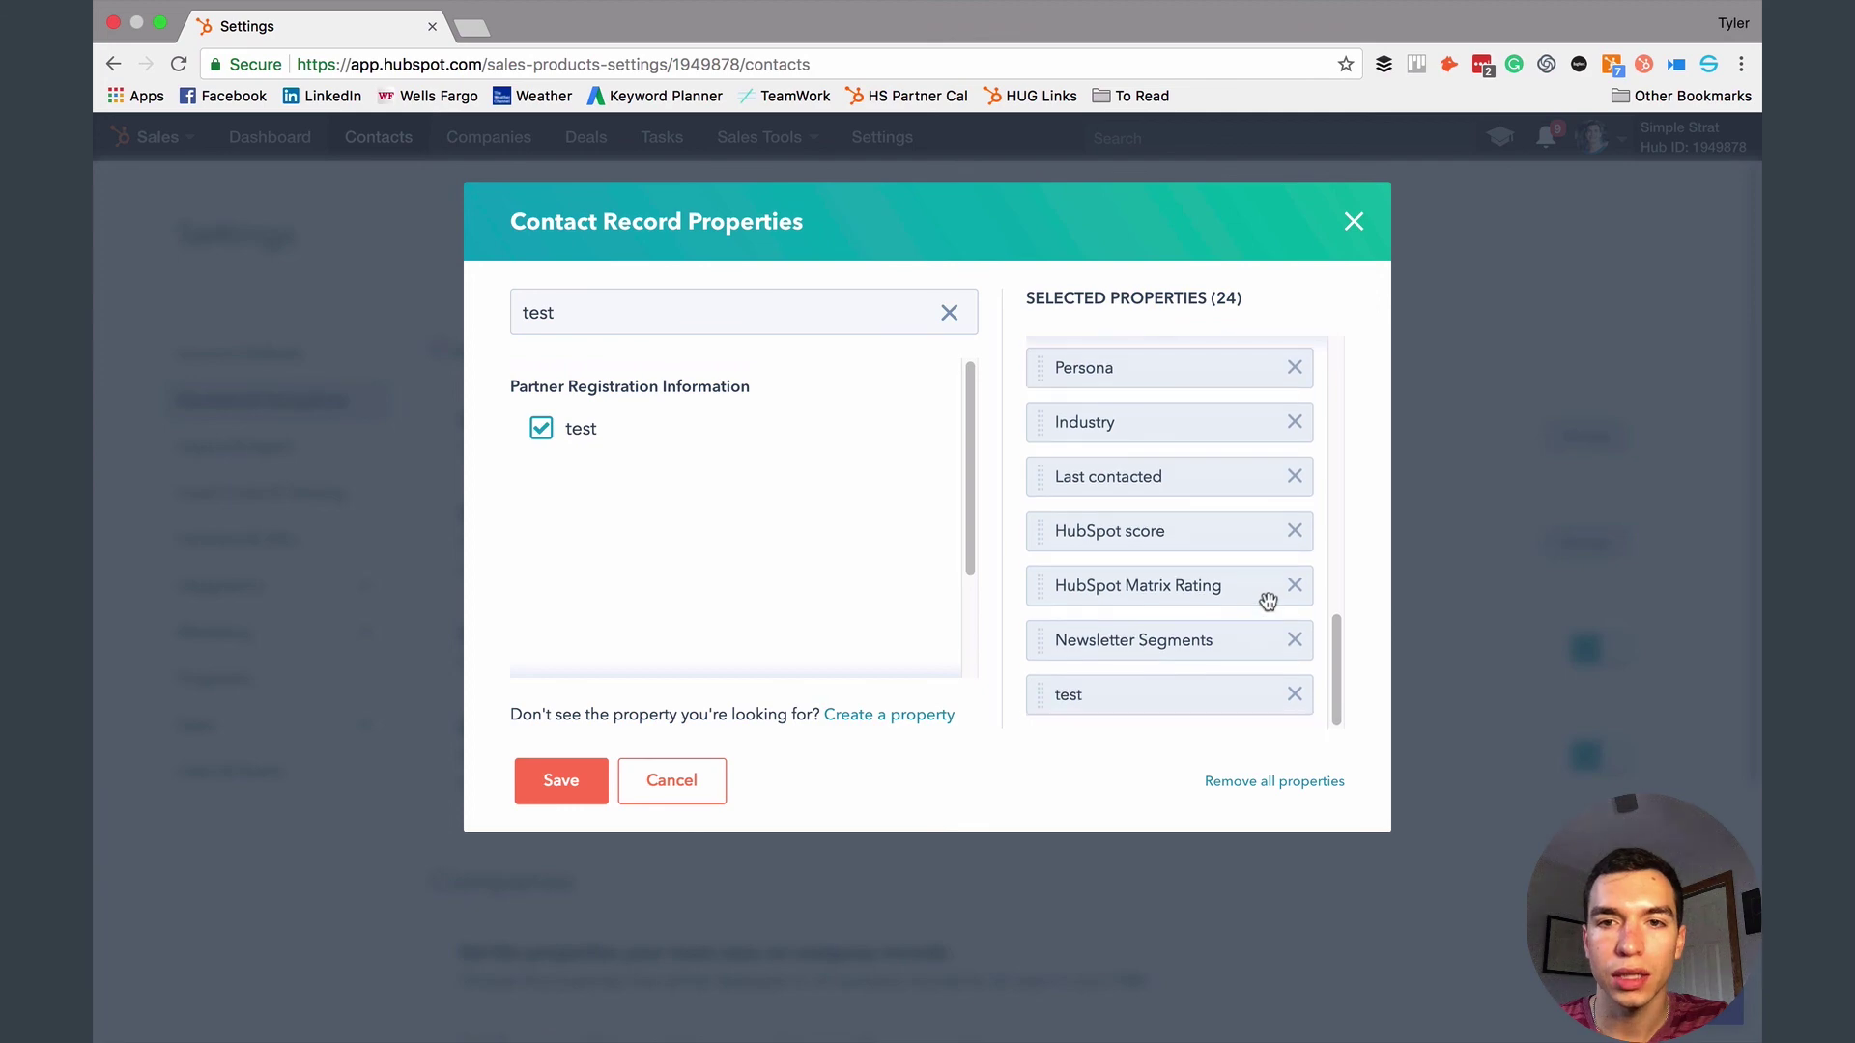
left_click(672, 781)
left_click(1312, 154)
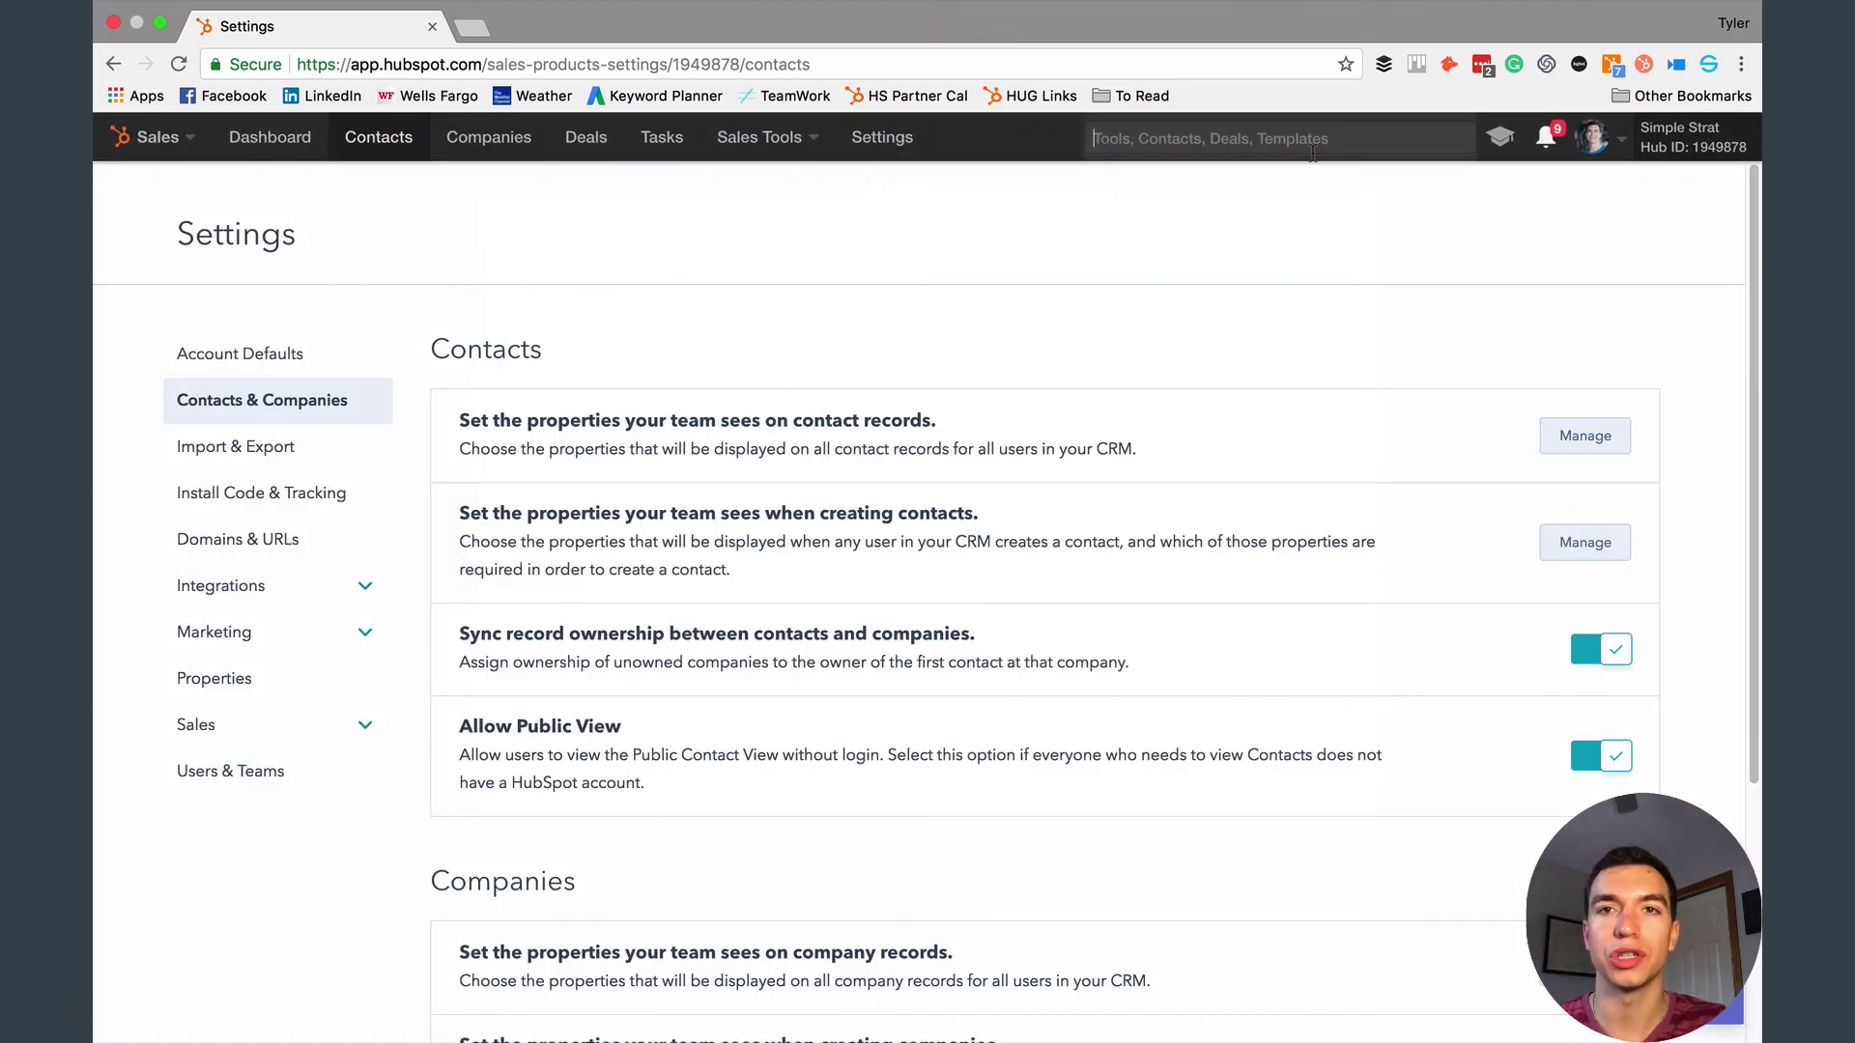
- Find the contact by name, open the record and save 'test' in its test property
type("tyler")
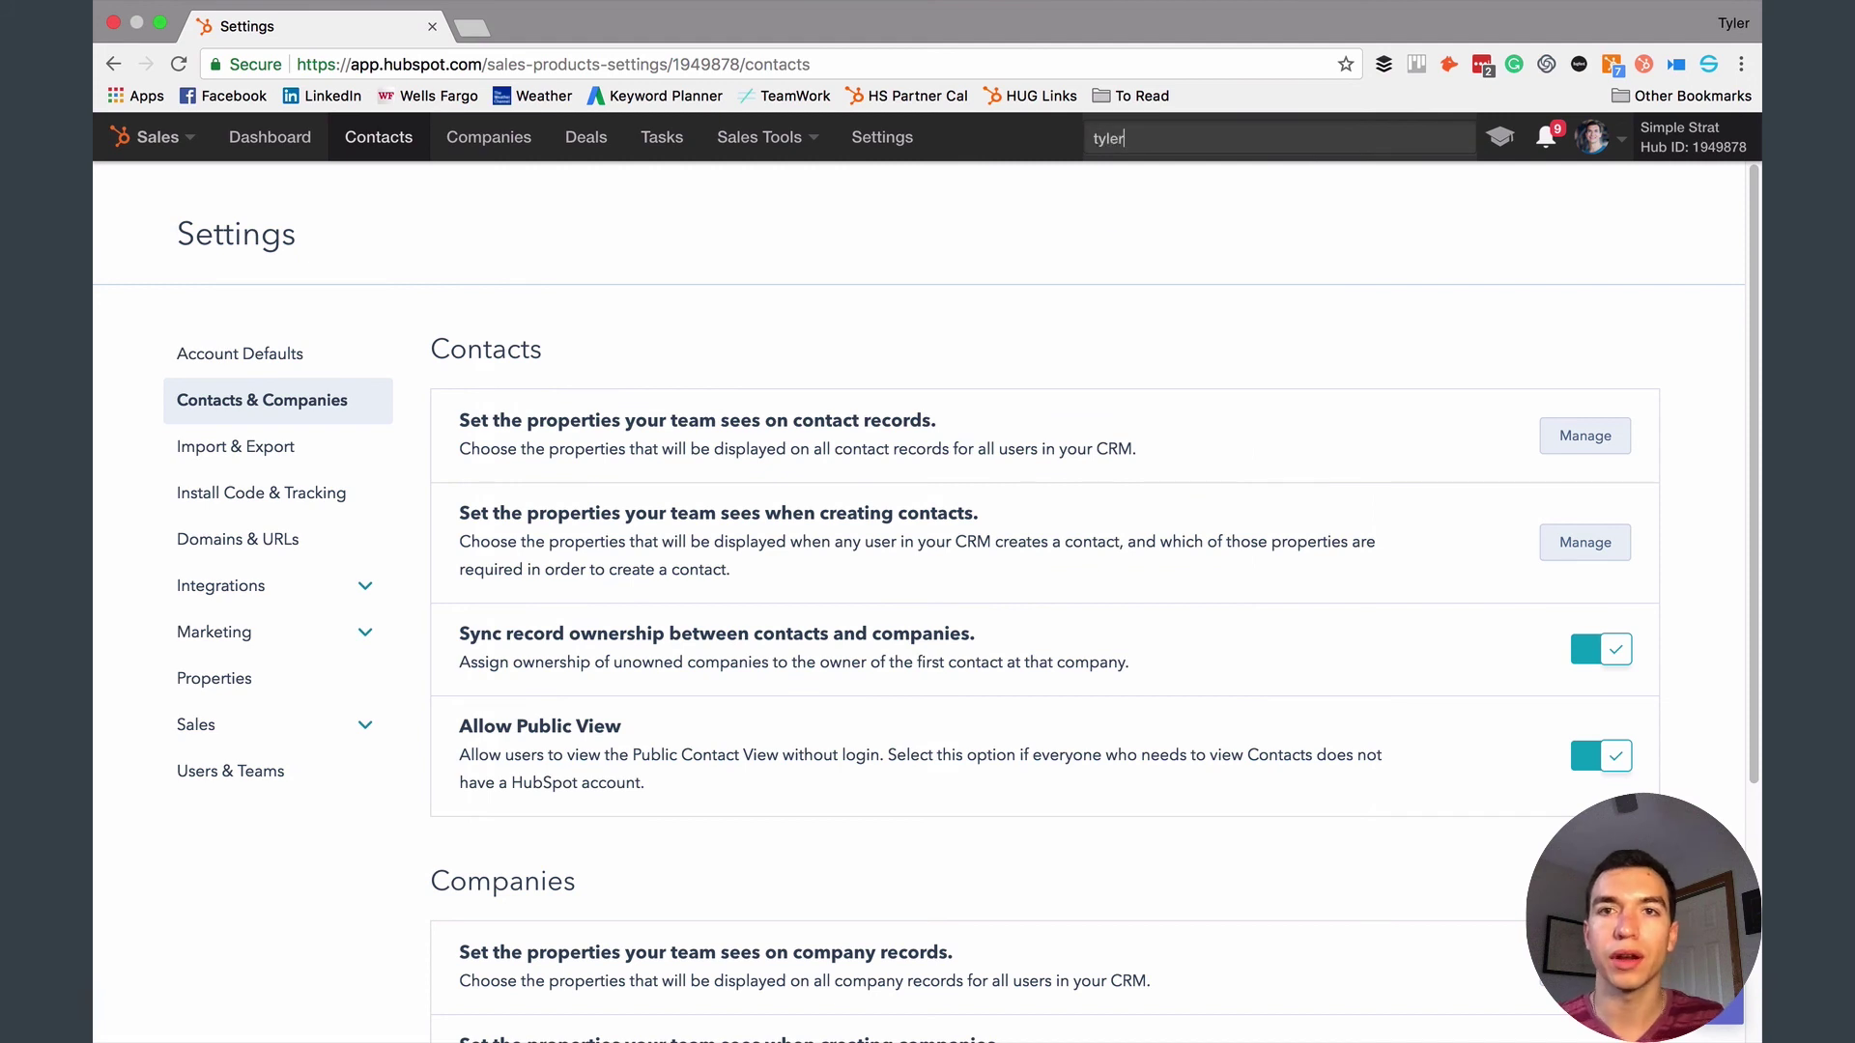
left_click(1285, 422)
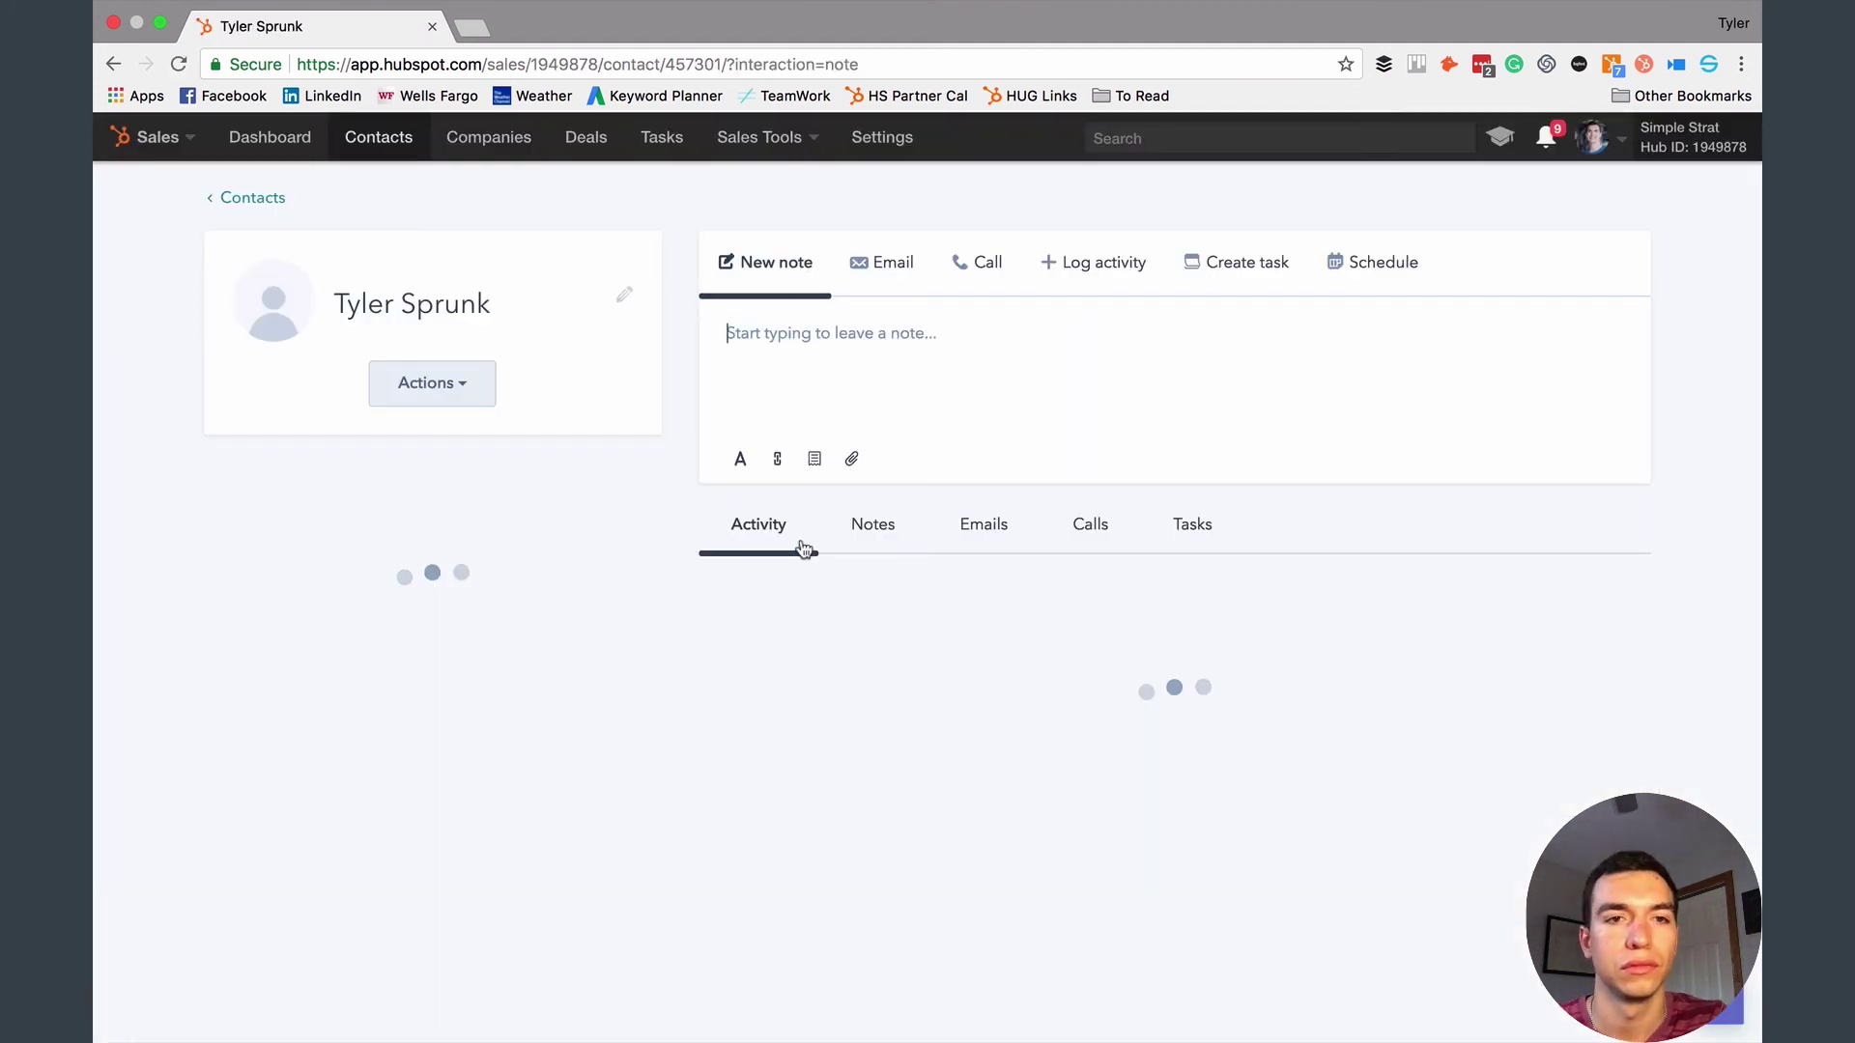
scroll(317, 593, "down", 15)
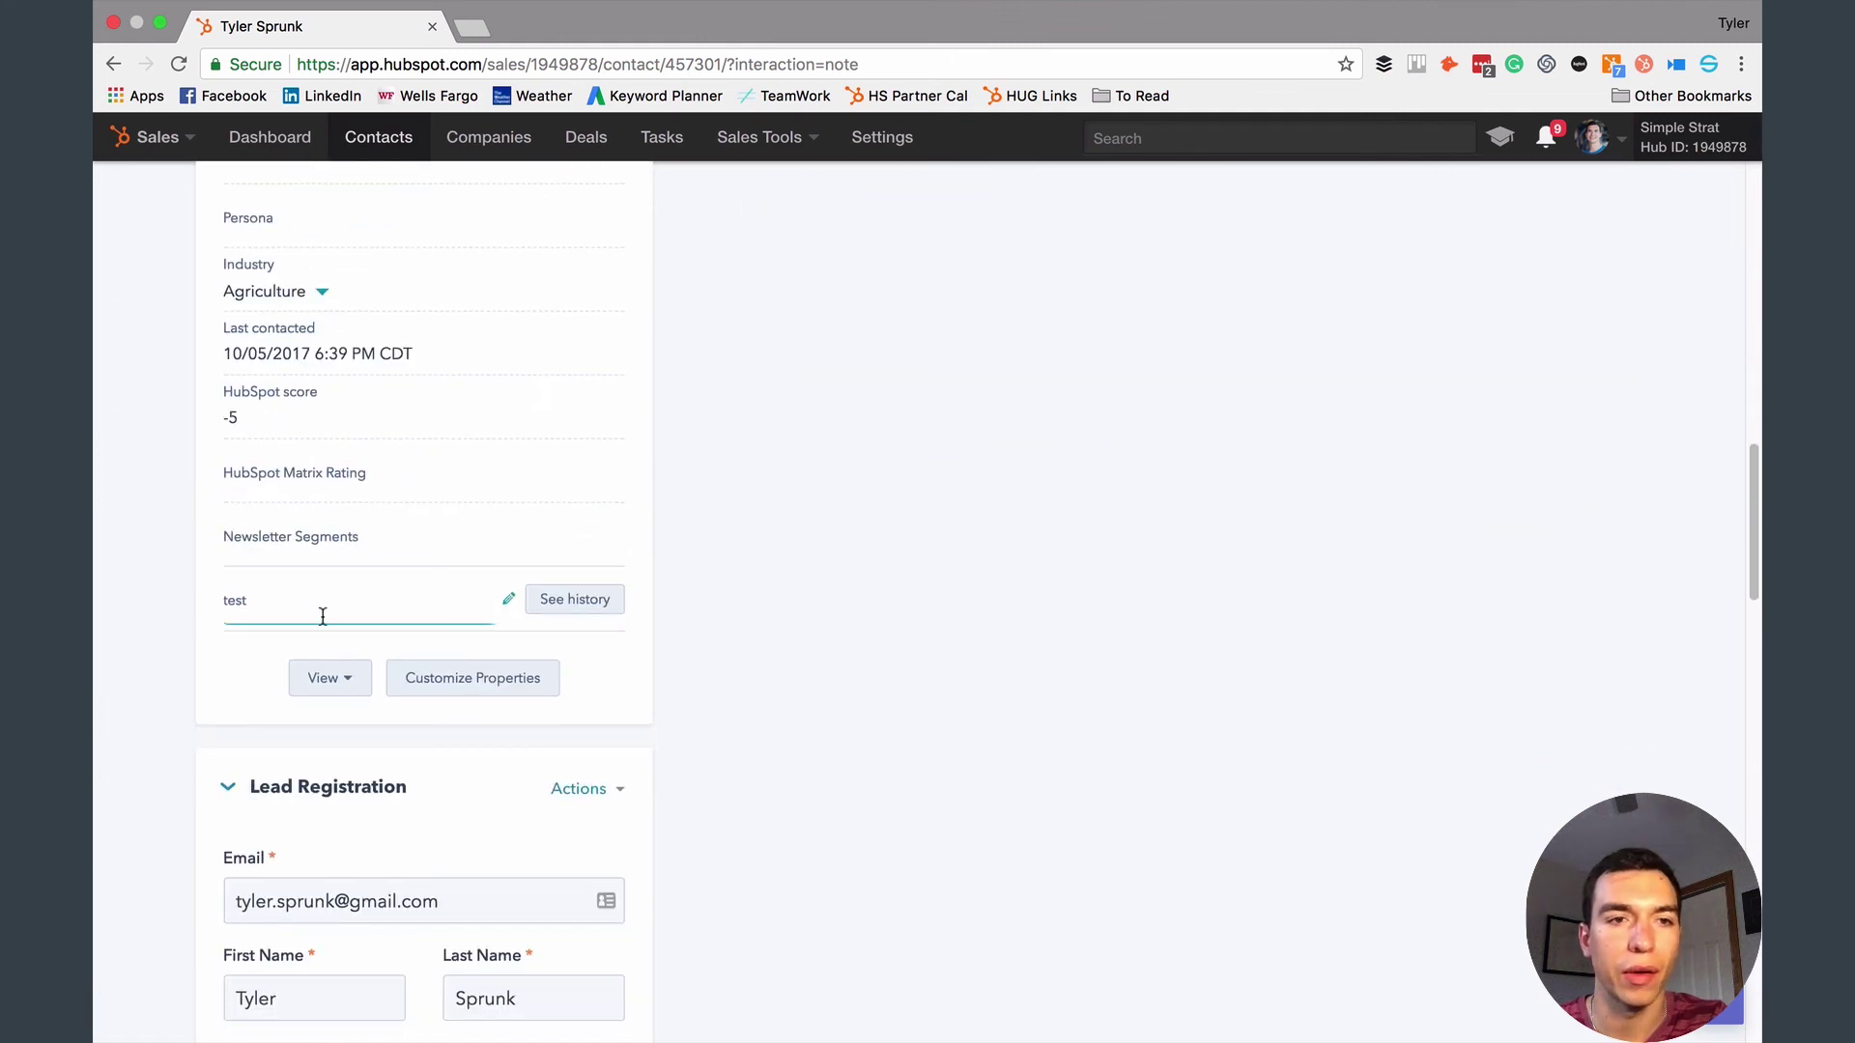
left_click(323, 617)
type("test")
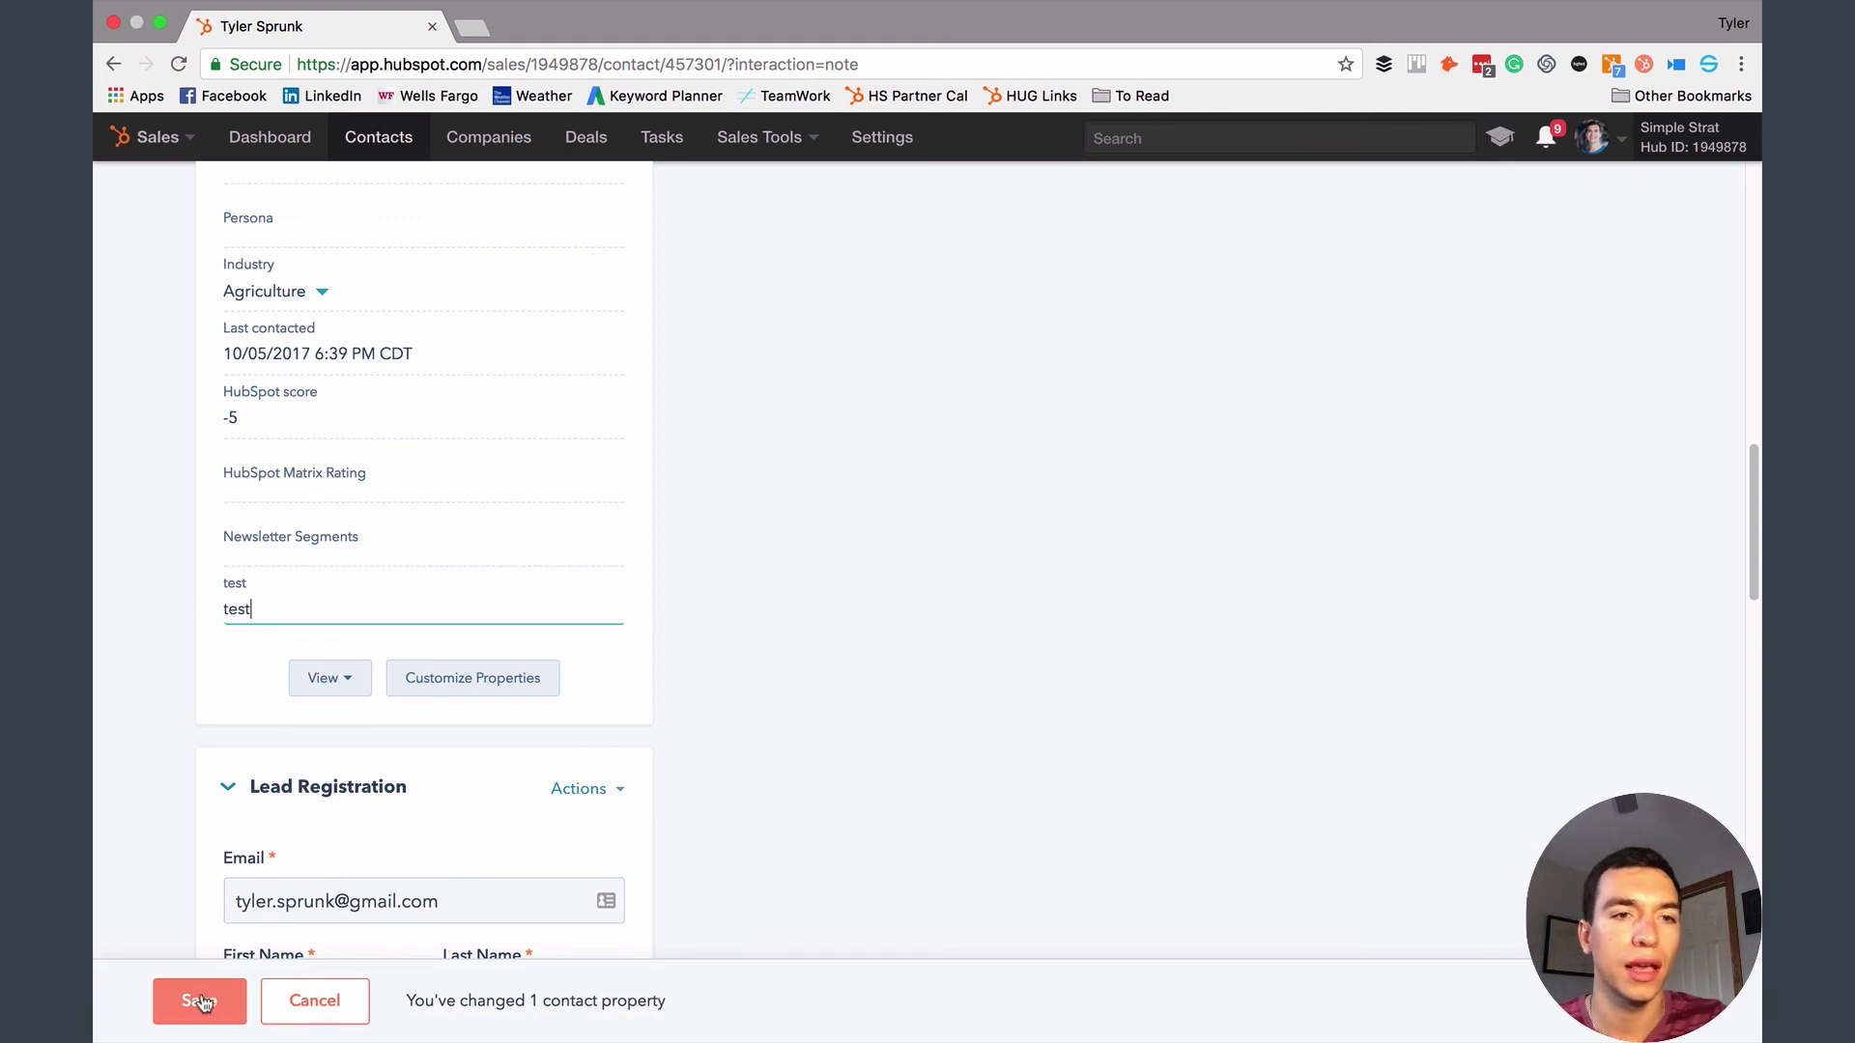
left_click(207, 1001)
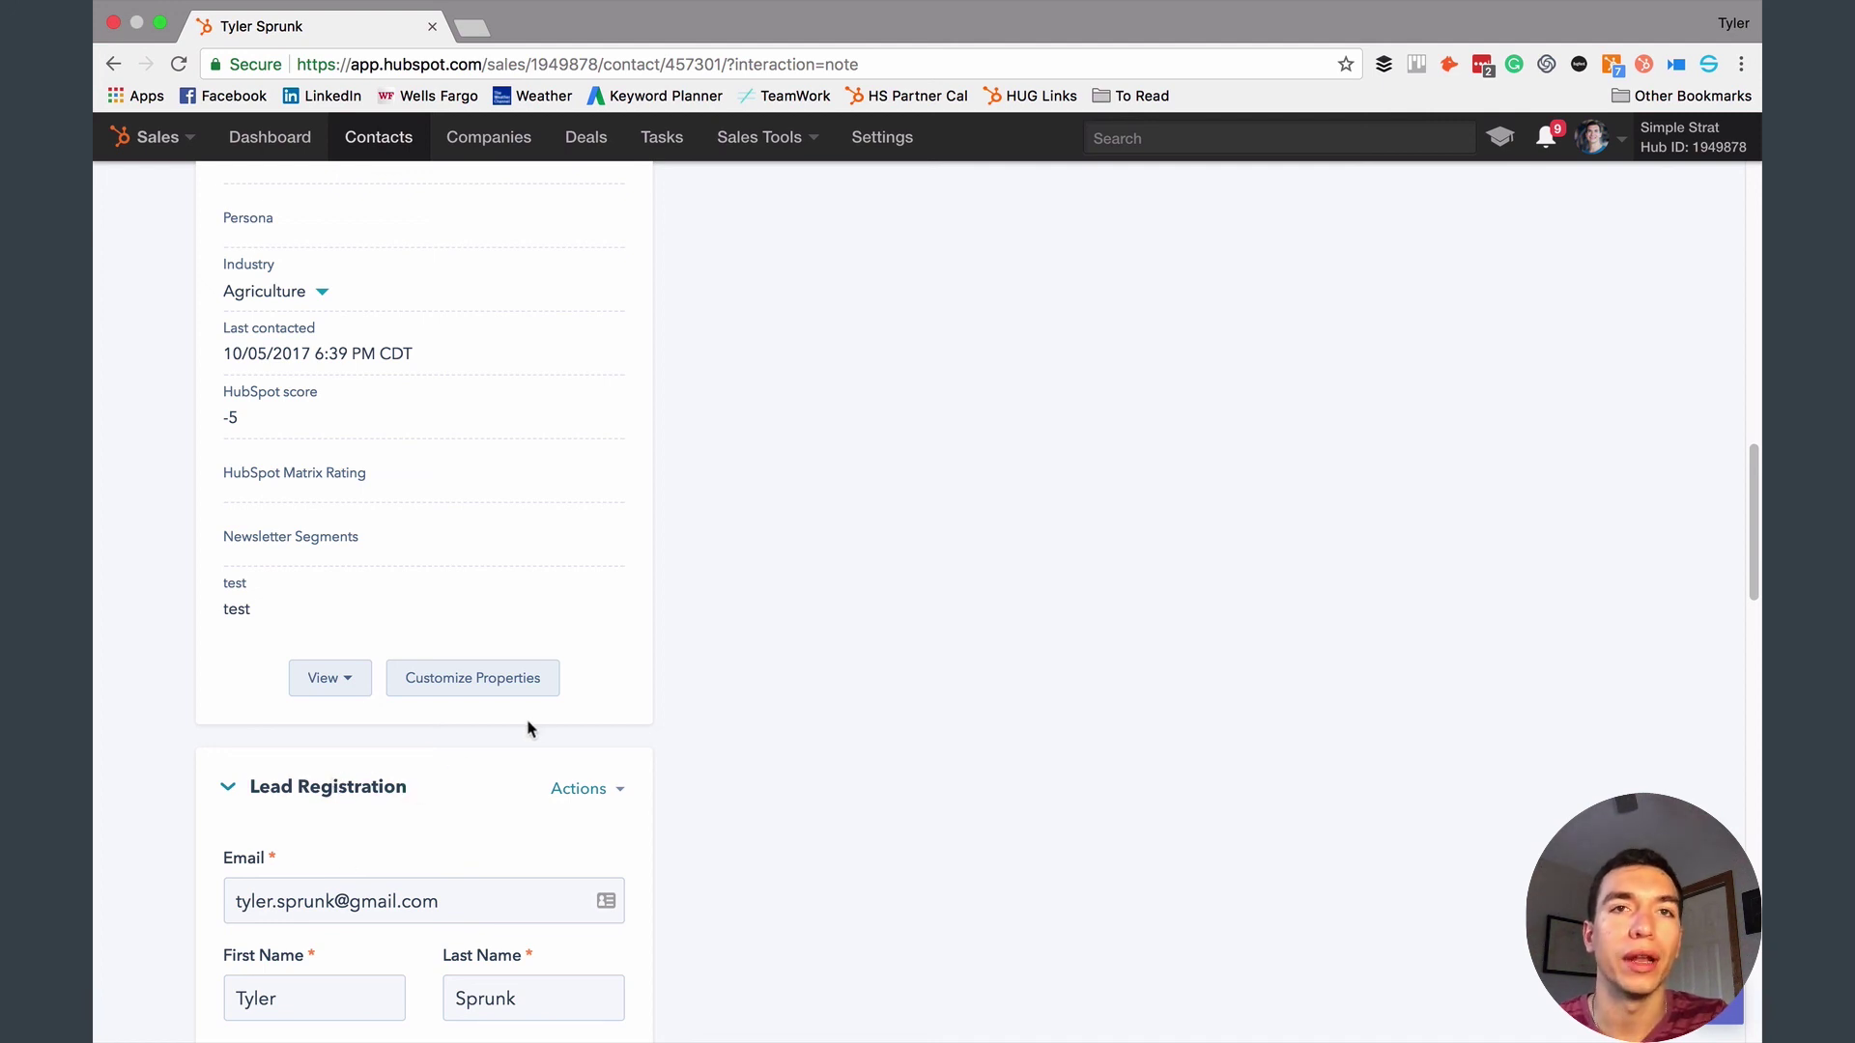
left_click(249, 623)
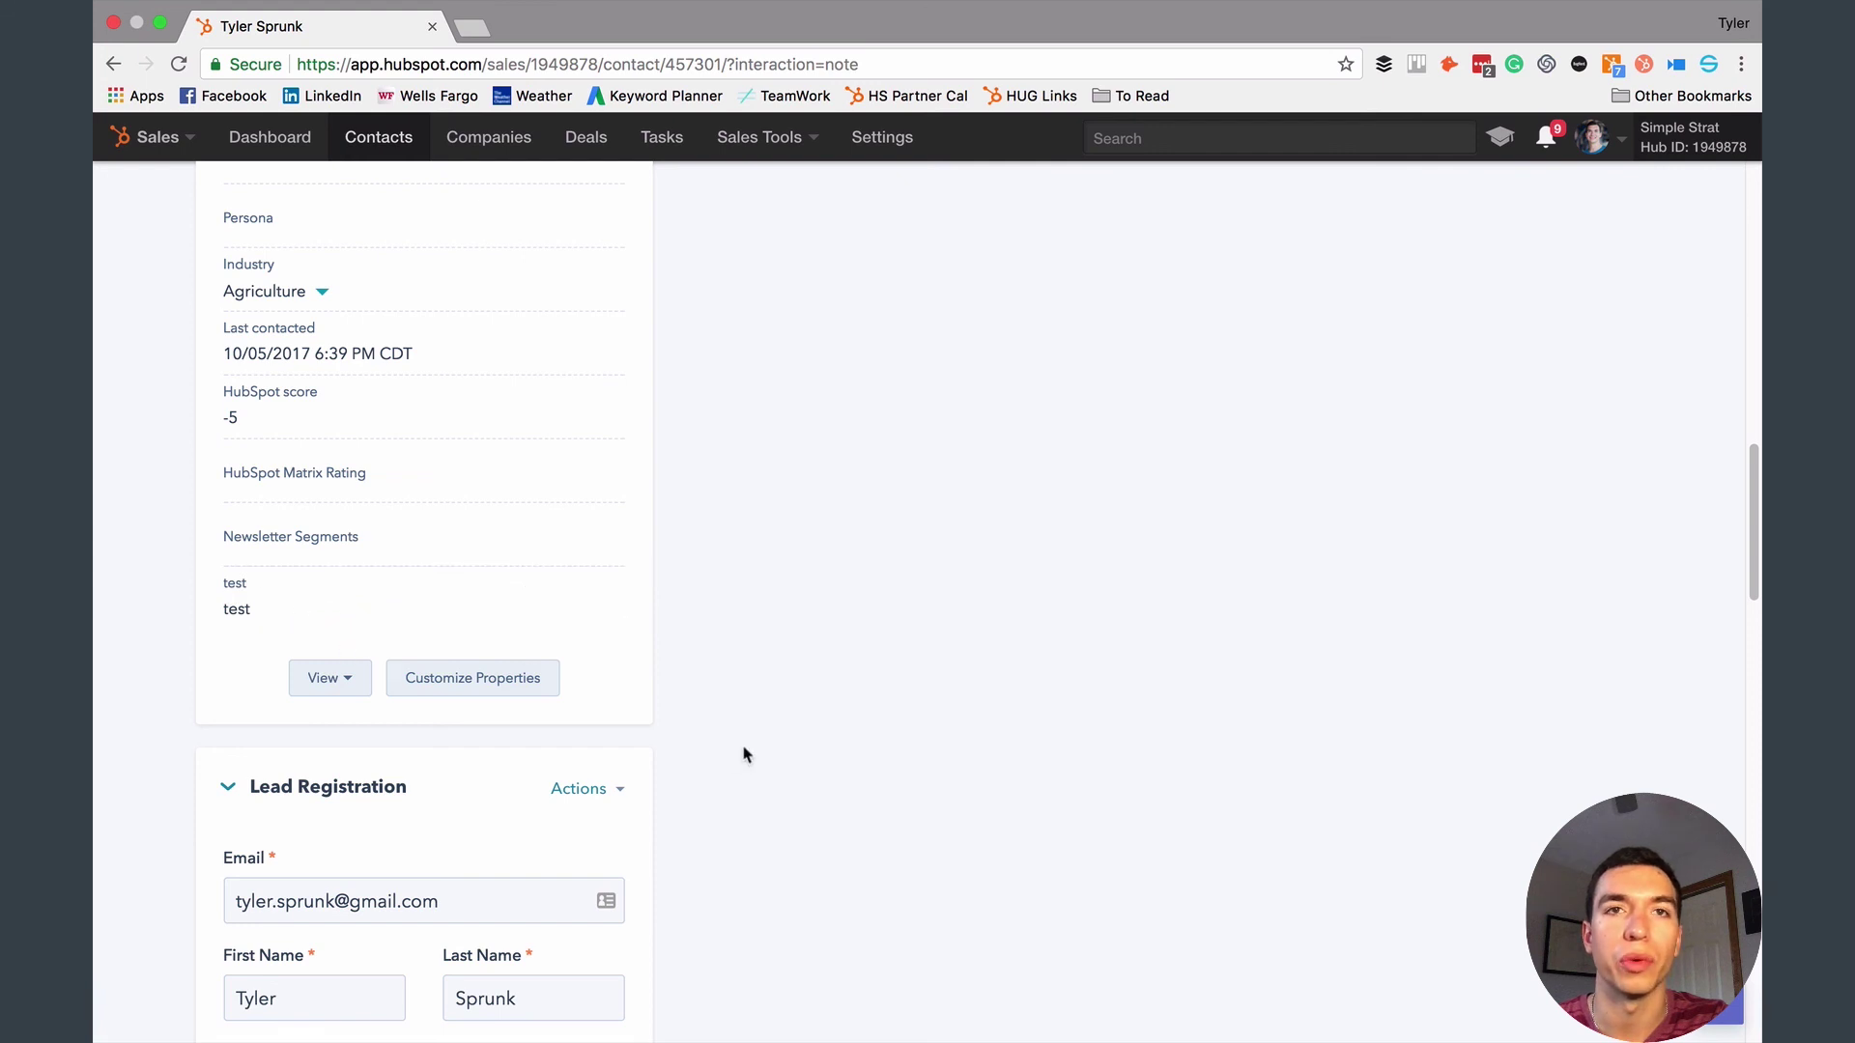